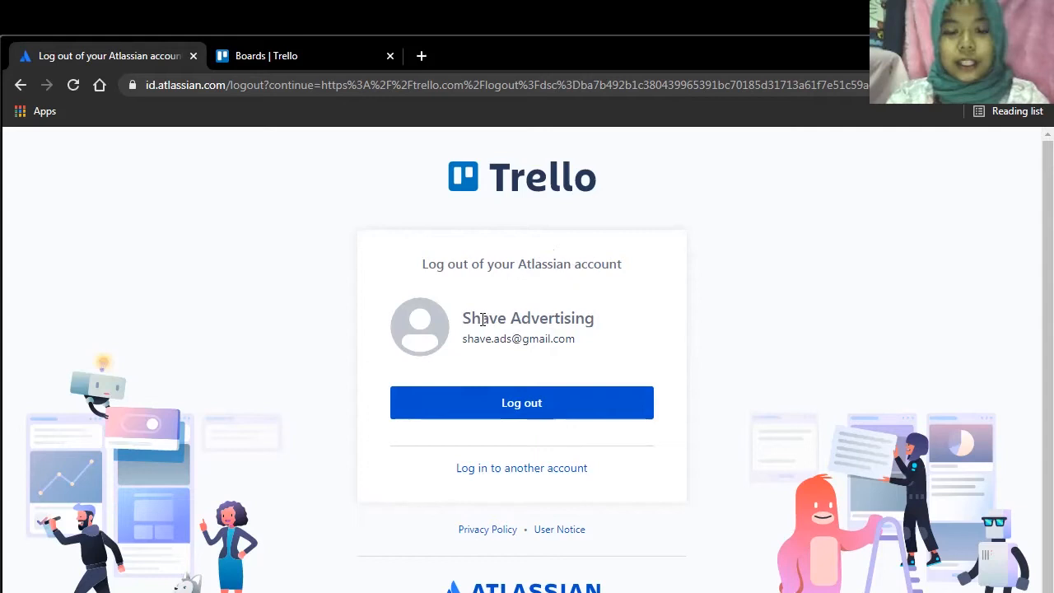
# Switch to the Trello home page and review the member list of Shave Ads Workspaces.
pyautogui.click(310, 58)
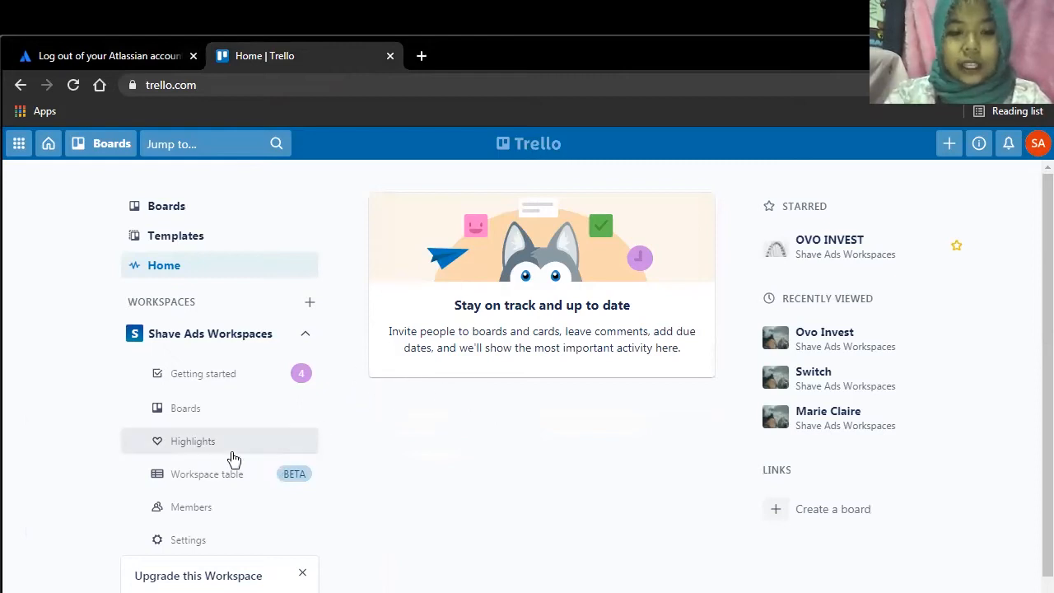
pyautogui.click(217, 506)
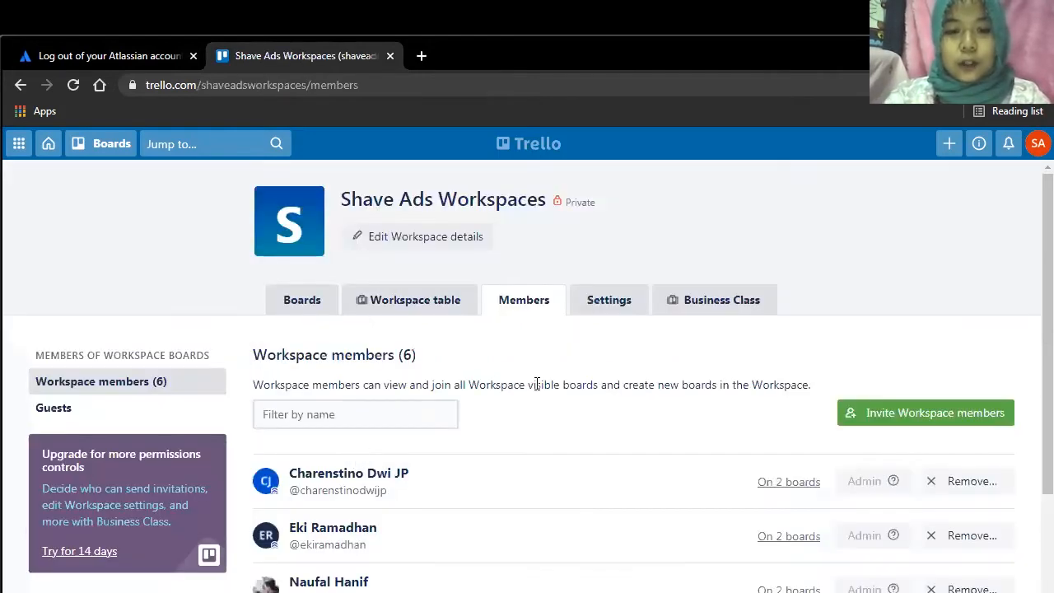
pyautogui.scroll(-1, 551, 363)
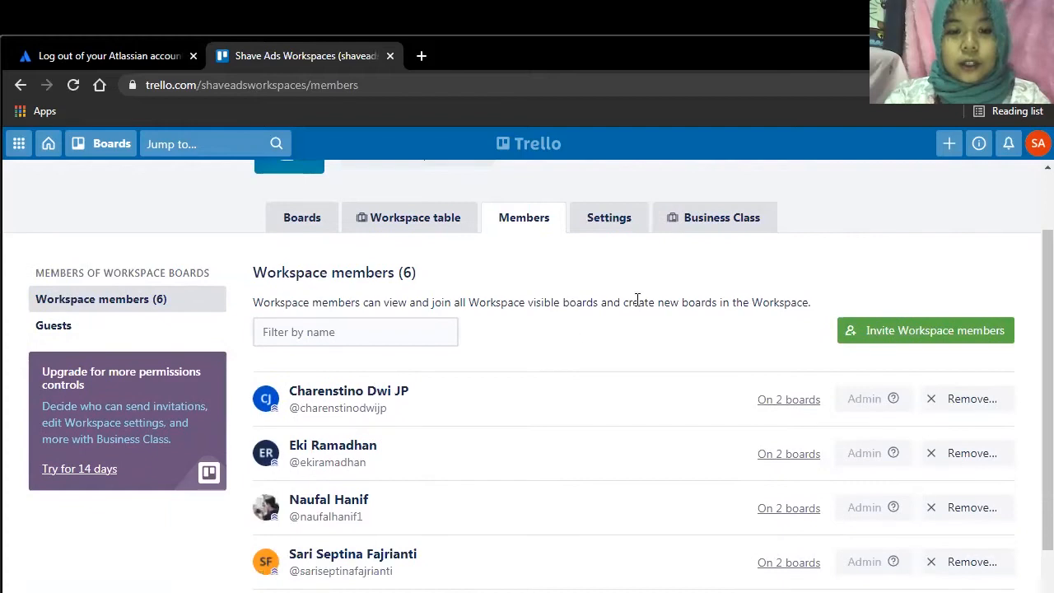
pyautogui.scroll(-1, 560, 360)
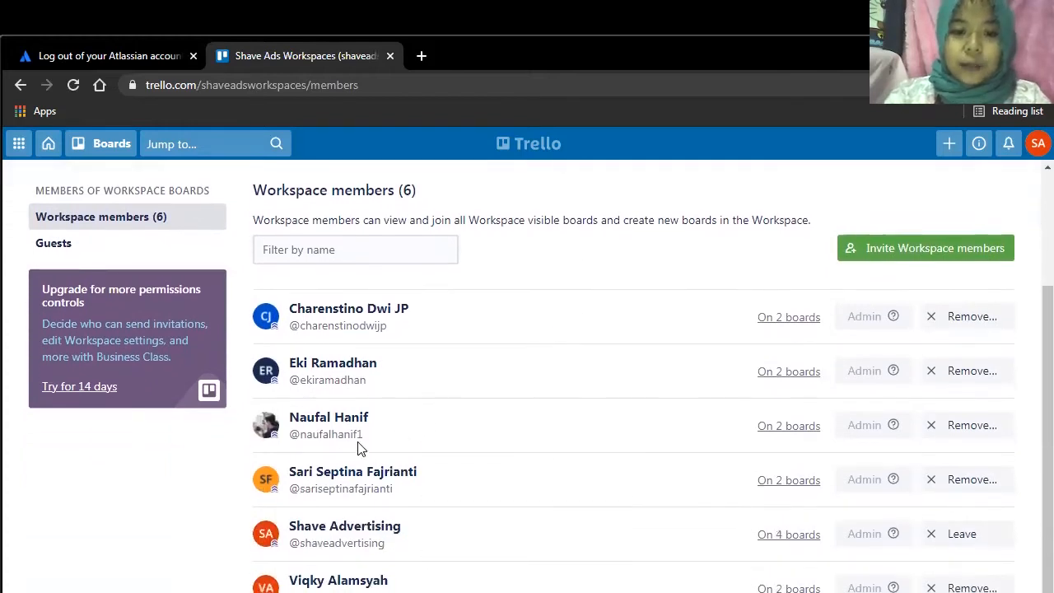
pyautogui.scroll(-1, 363, 445)
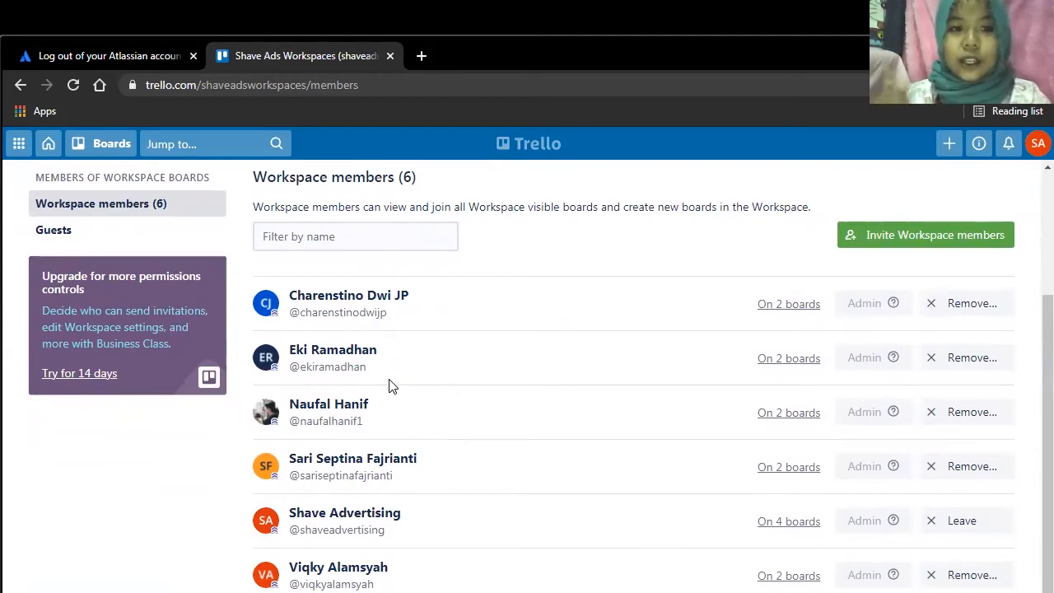
# Look at the form for inviting members to the workspace and close it without adding anyone.
pyautogui.click(889, 229)
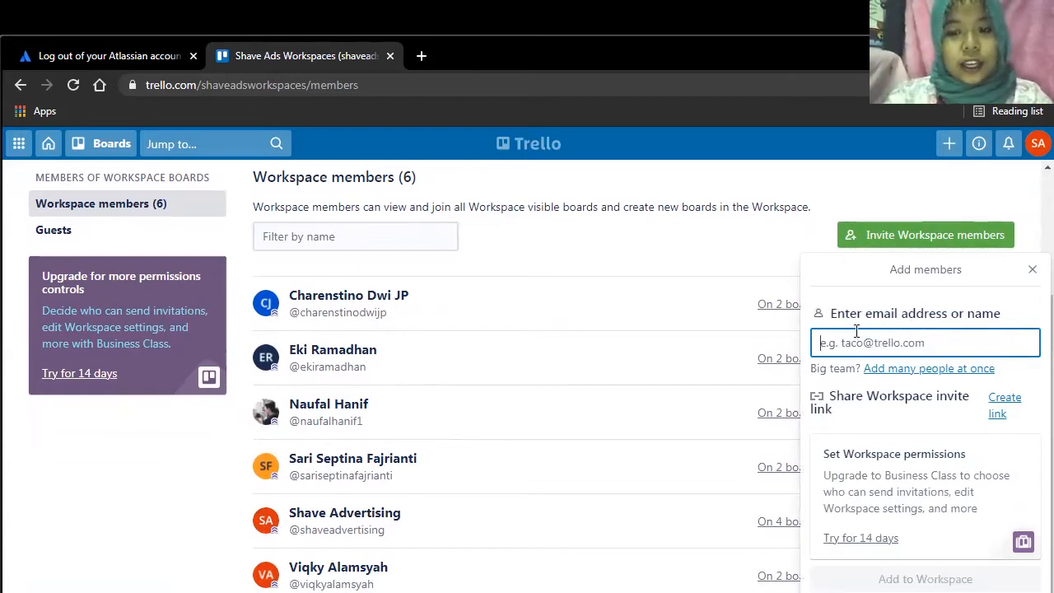
pyautogui.click(744, 249)
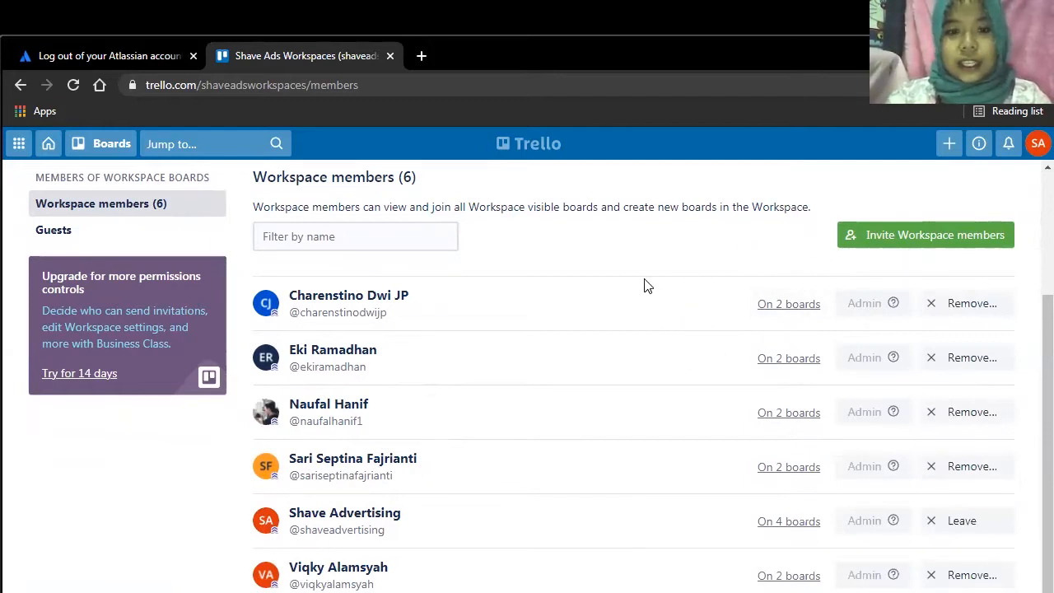
pyautogui.scroll(2, 643, 301)
pyautogui.scroll(1, 164, 179)
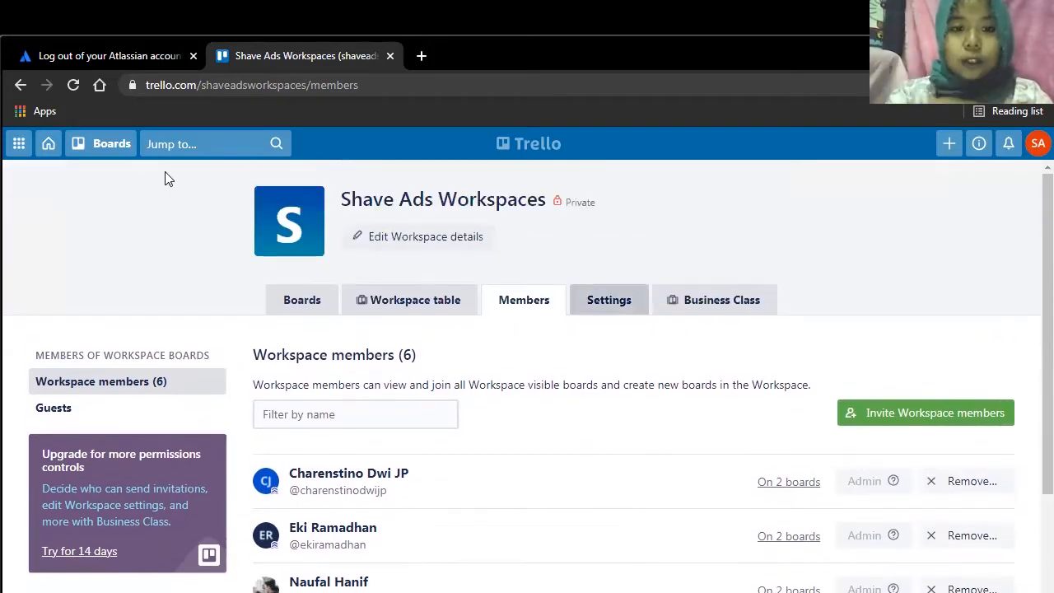
# Return to the home page and browse the featured categories and sections of the template gallery.
pyautogui.click(46, 145)
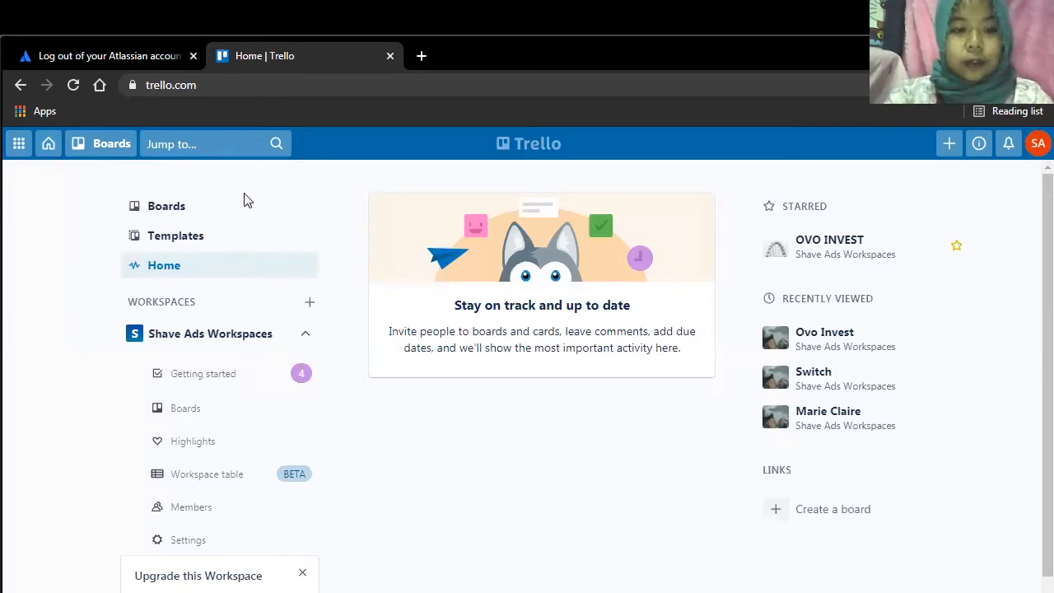
pyautogui.click(218, 237)
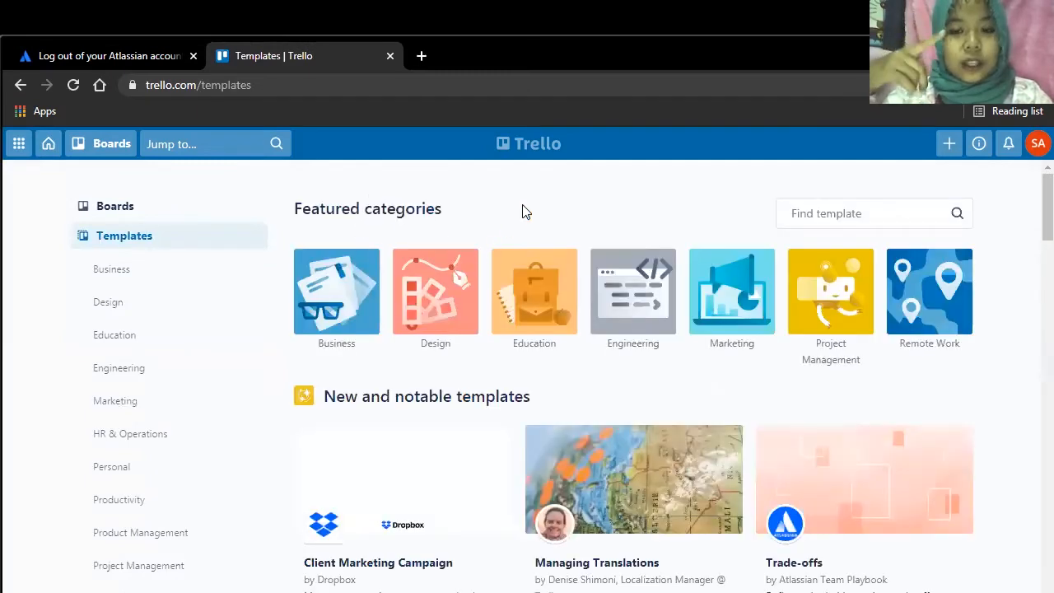
pyautogui.scroll(-1, 523, 208)
pyautogui.scroll(-3, 575, 281)
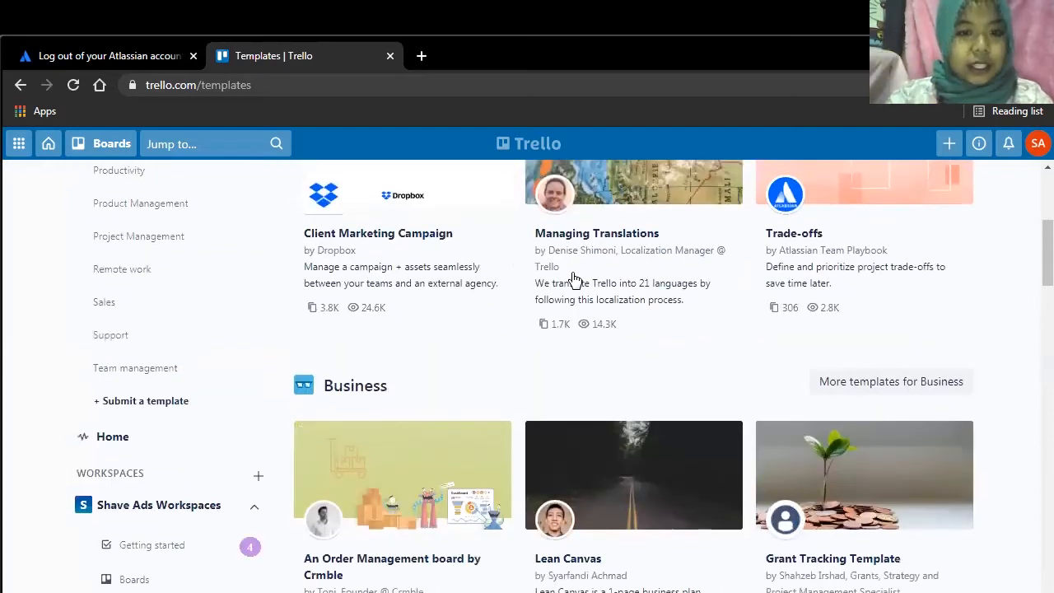
pyautogui.scroll(-2, 575, 281)
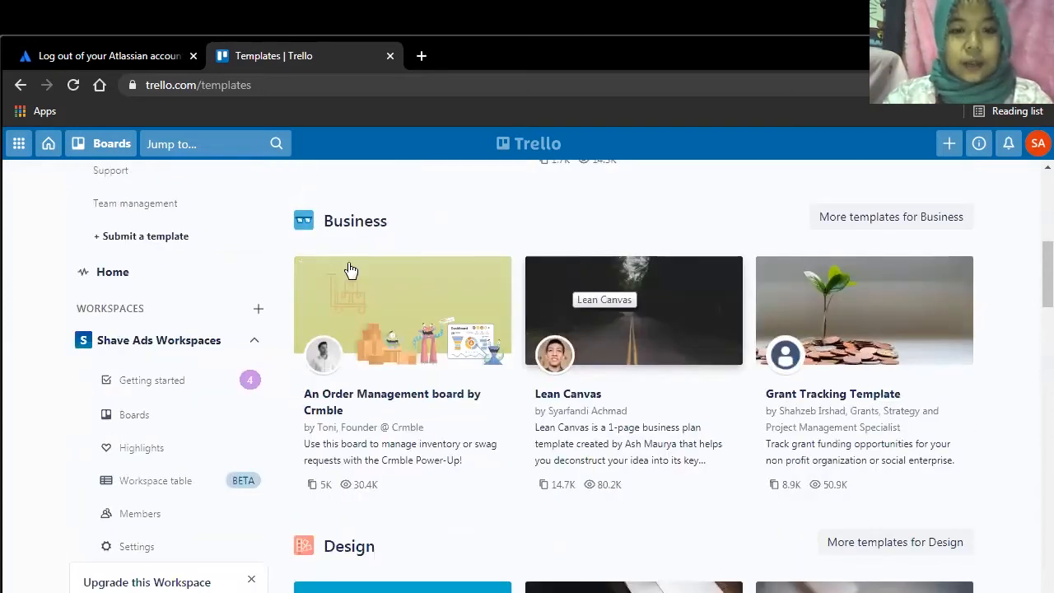
pyautogui.scroll(5, 152, 205)
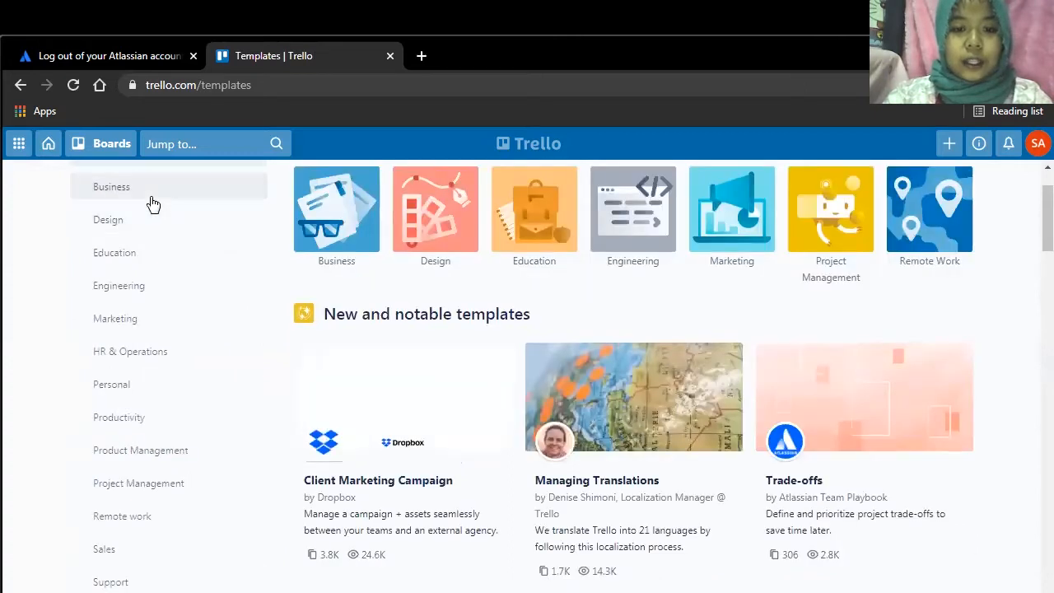
# Examine the Design template category, and browse through the full list of Education templates.
pyautogui.click(152, 202)
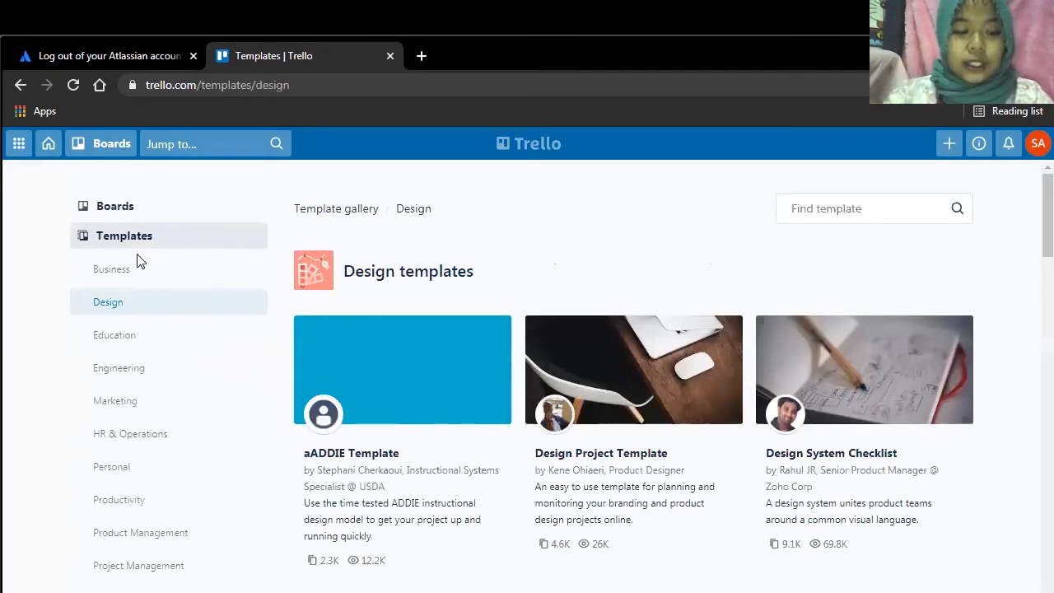
pyautogui.click(136, 337)
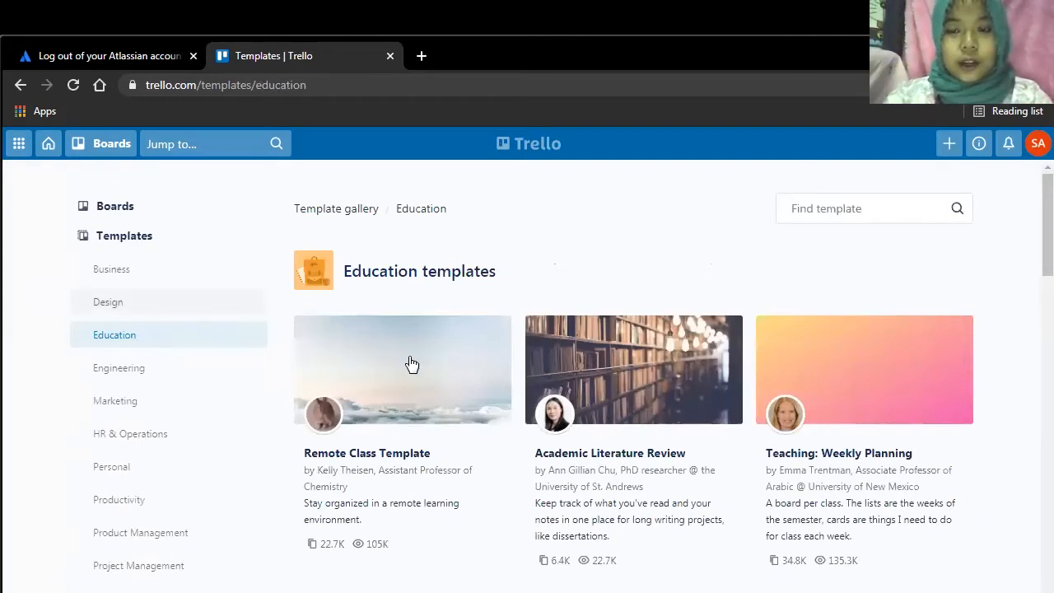
pyautogui.scroll(-8, 429, 363)
pyautogui.scroll(-3, 613, 366)
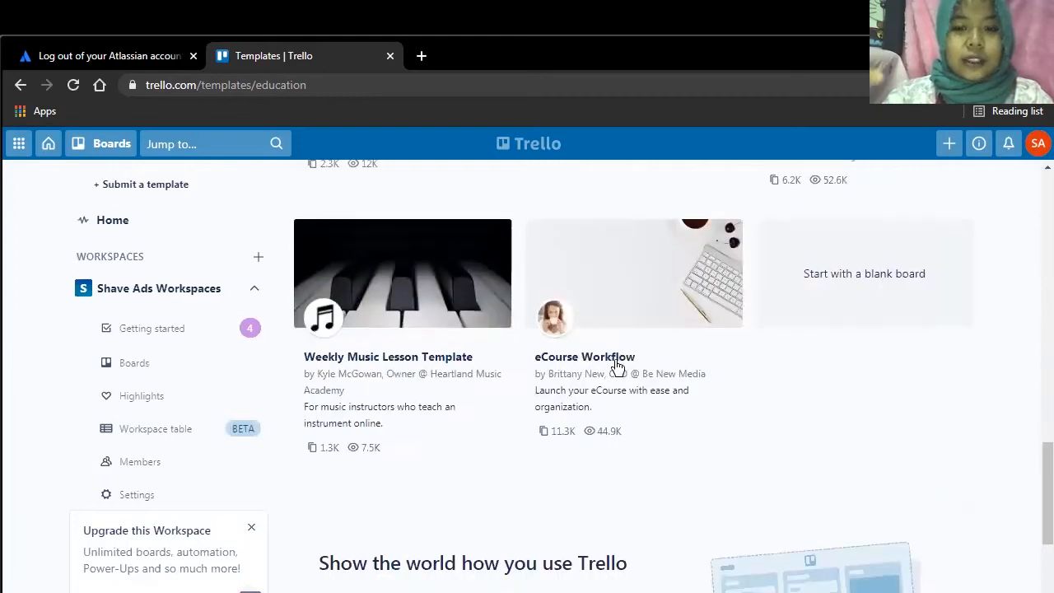
pyautogui.scroll(-3, 736, 405)
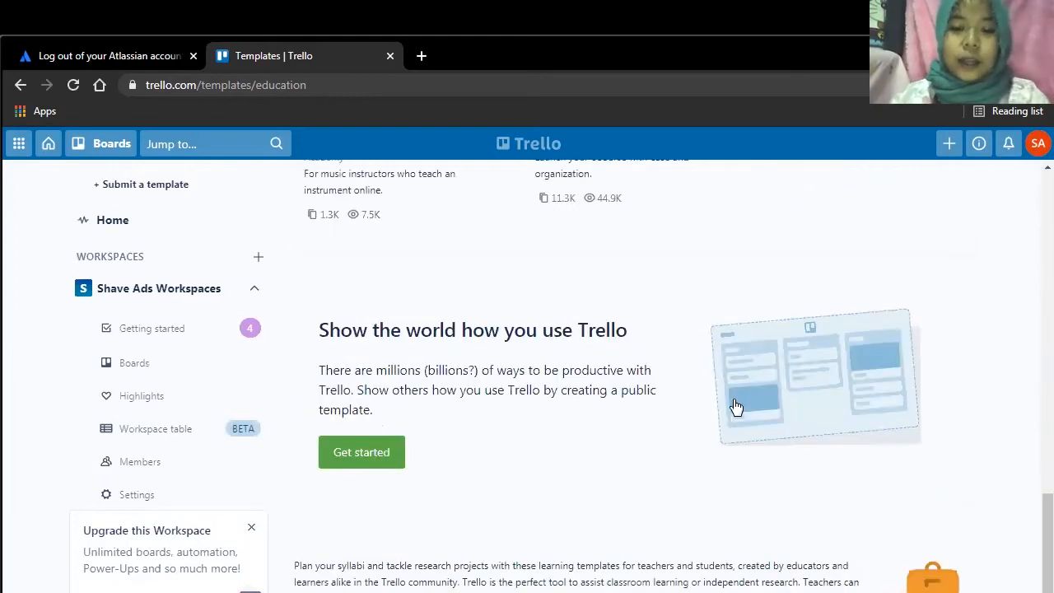
pyautogui.scroll(5, 736, 405)
pyautogui.scroll(3, 736, 405)
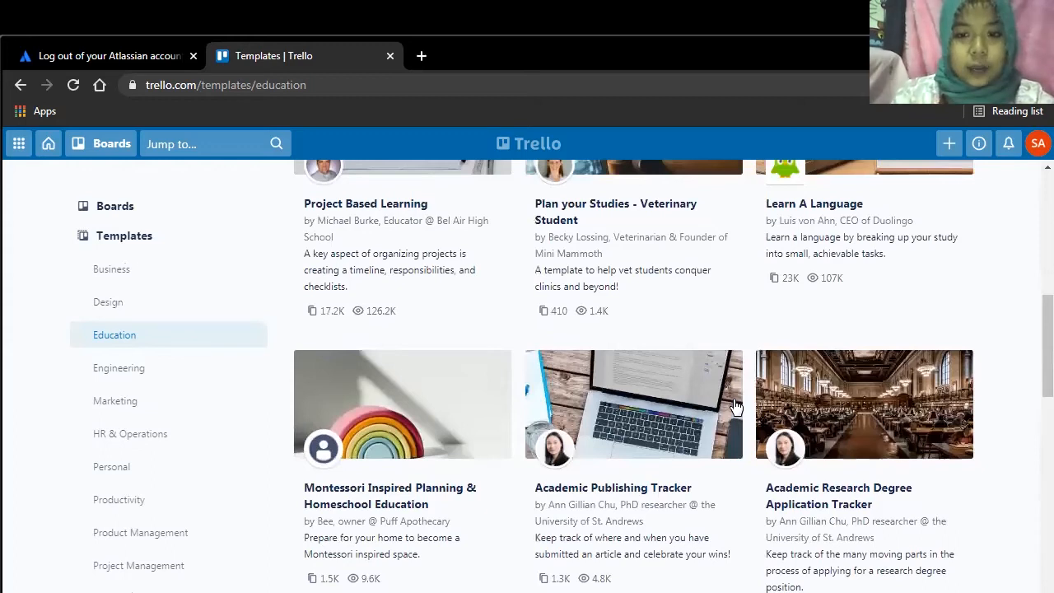
pyautogui.scroll(5, 736, 406)
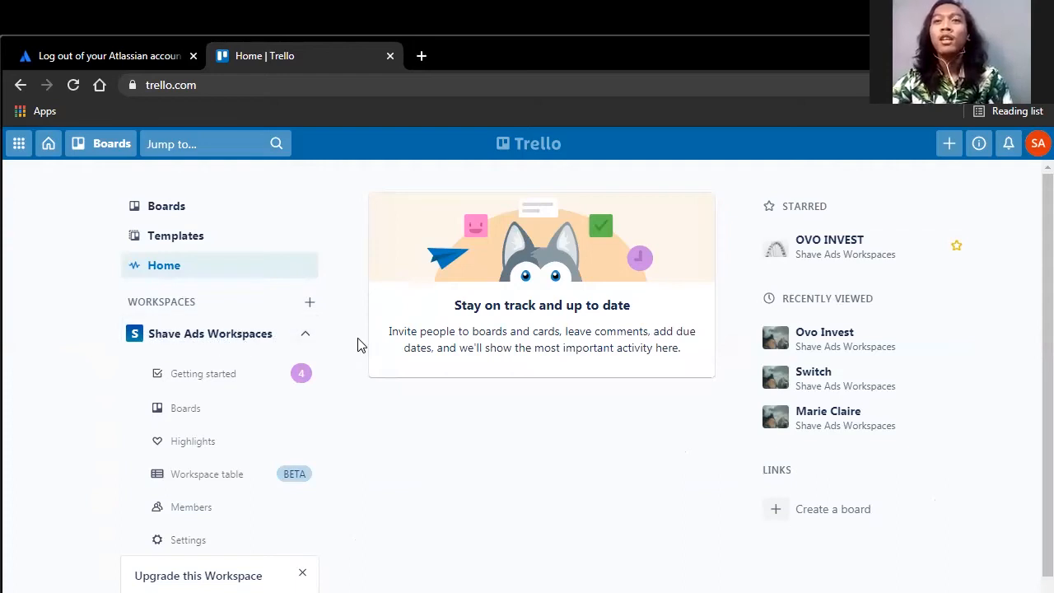
# Open the form for creating a new workspace and view its name field and available workspace types.
pyautogui.click(310, 304)
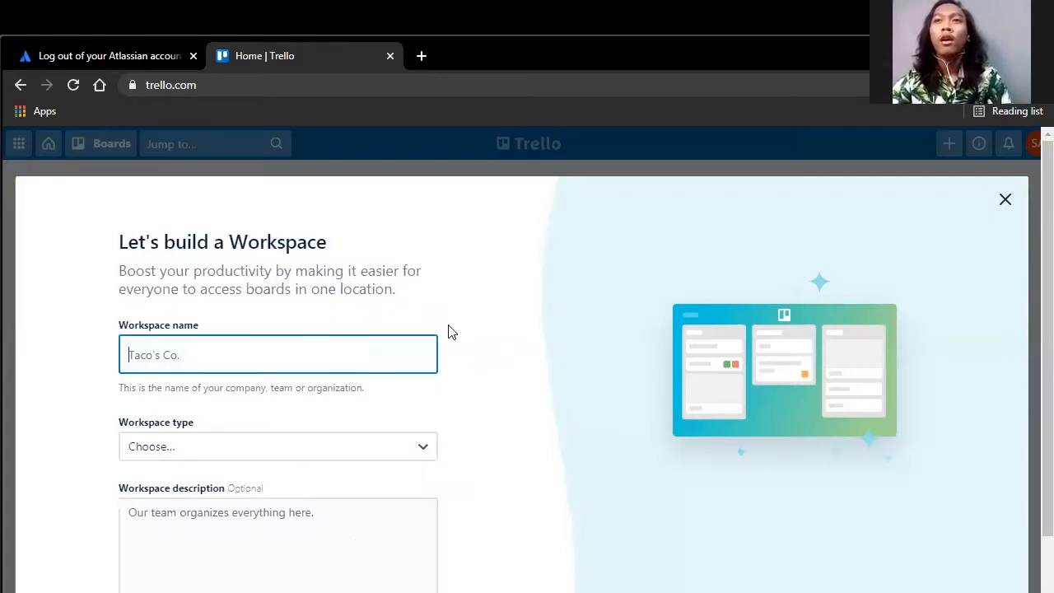
pyautogui.scroll(-1, 206, 279)
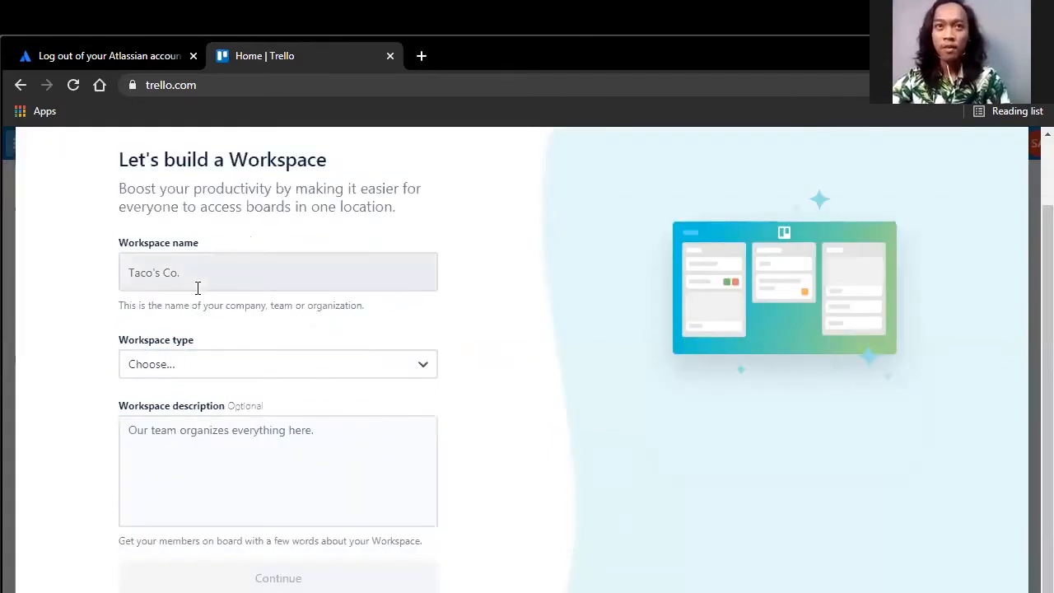
pyautogui.click(188, 273)
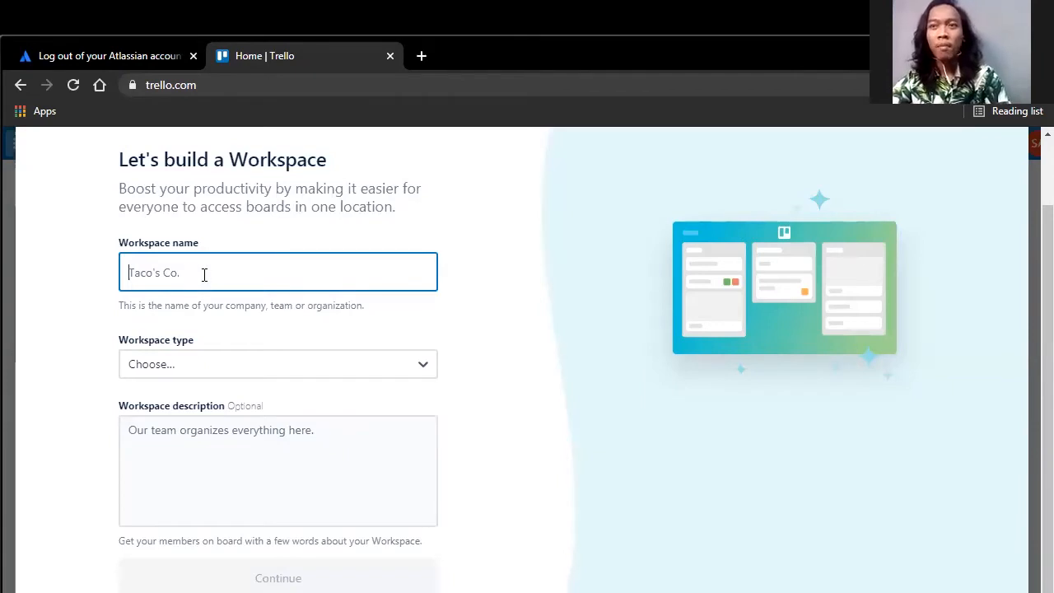
pyautogui.click(216, 371)
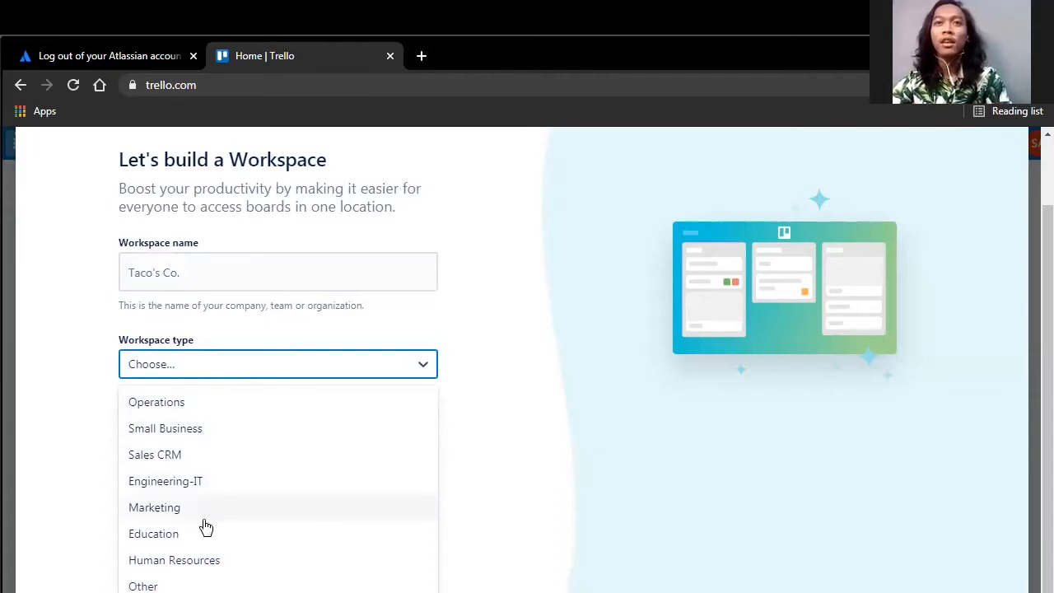
pyautogui.click(506, 413)
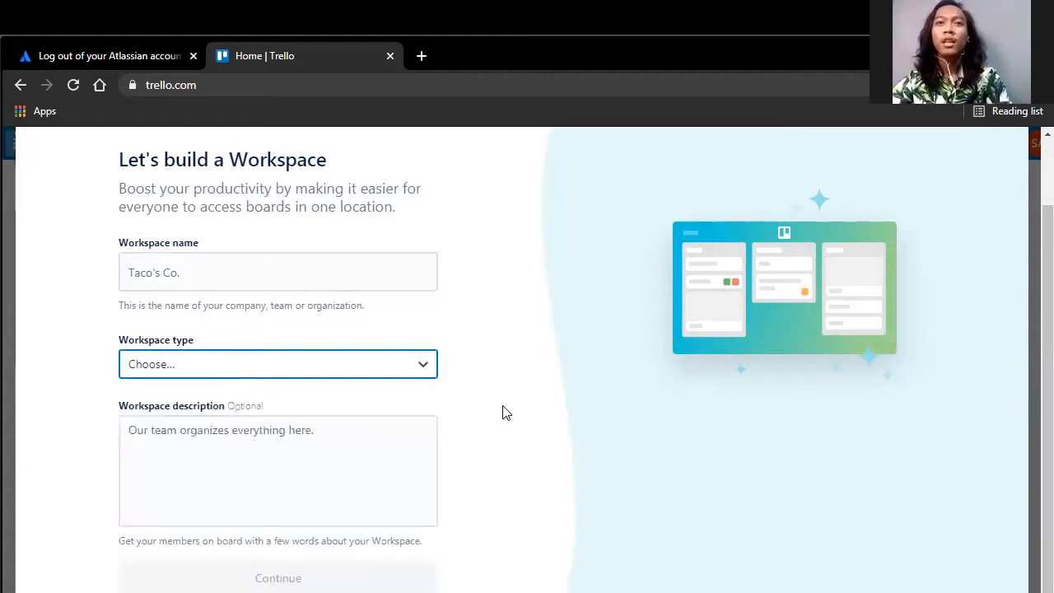
# View the optional workspace description field and close the form without creating a workspace.
pyautogui.scroll(-1, 370, 375)
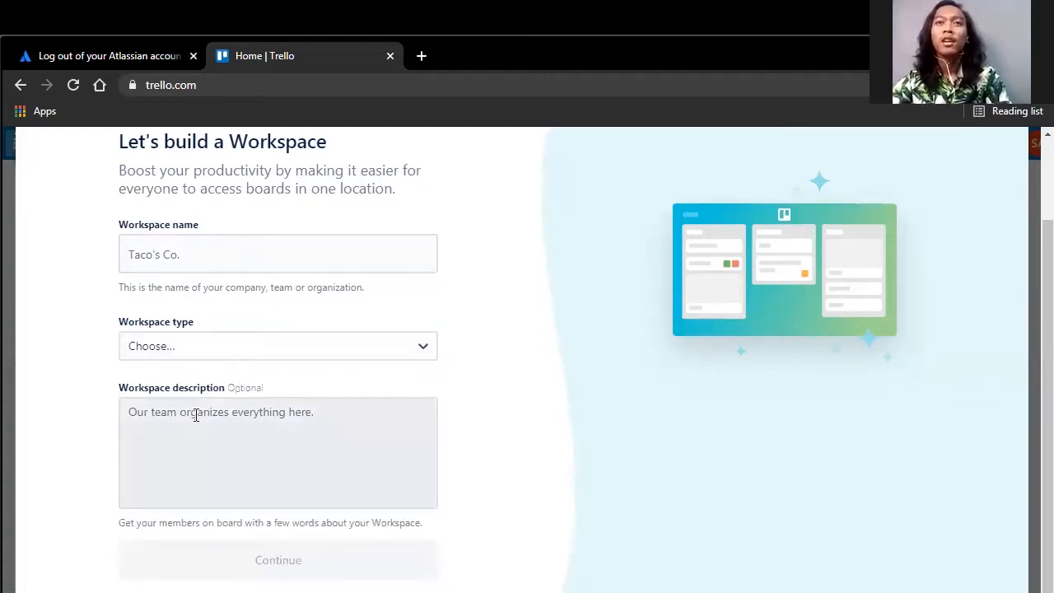
pyautogui.click(198, 428)
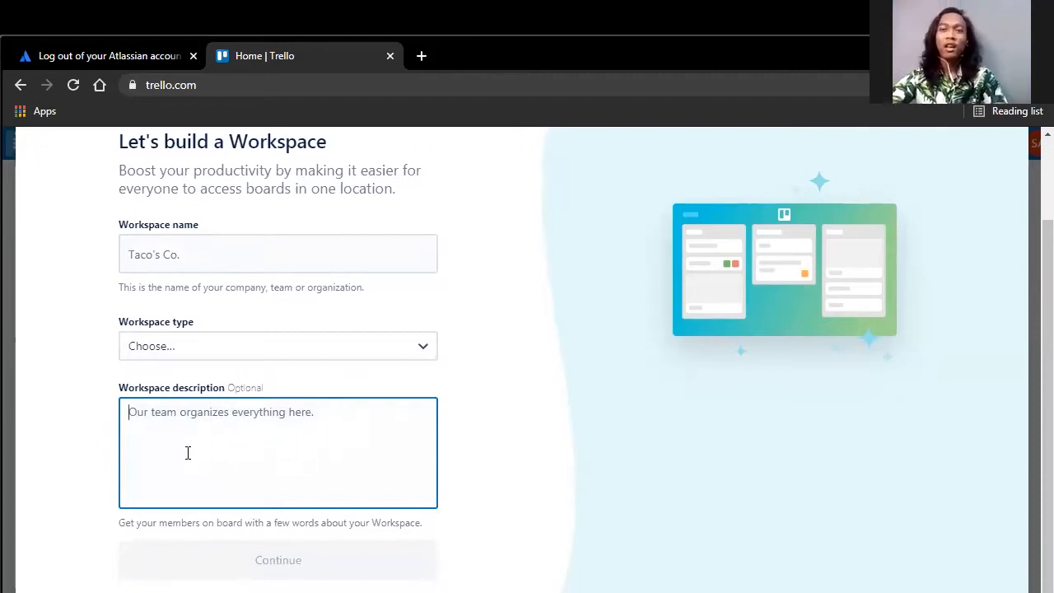
pyautogui.click(486, 351)
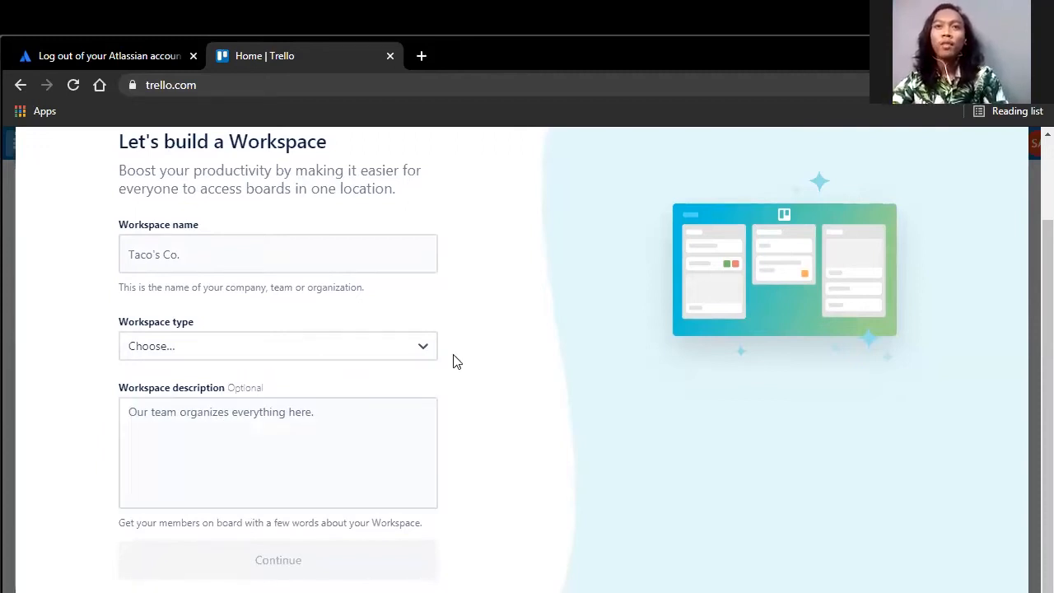
pyautogui.scroll(1, 445, 366)
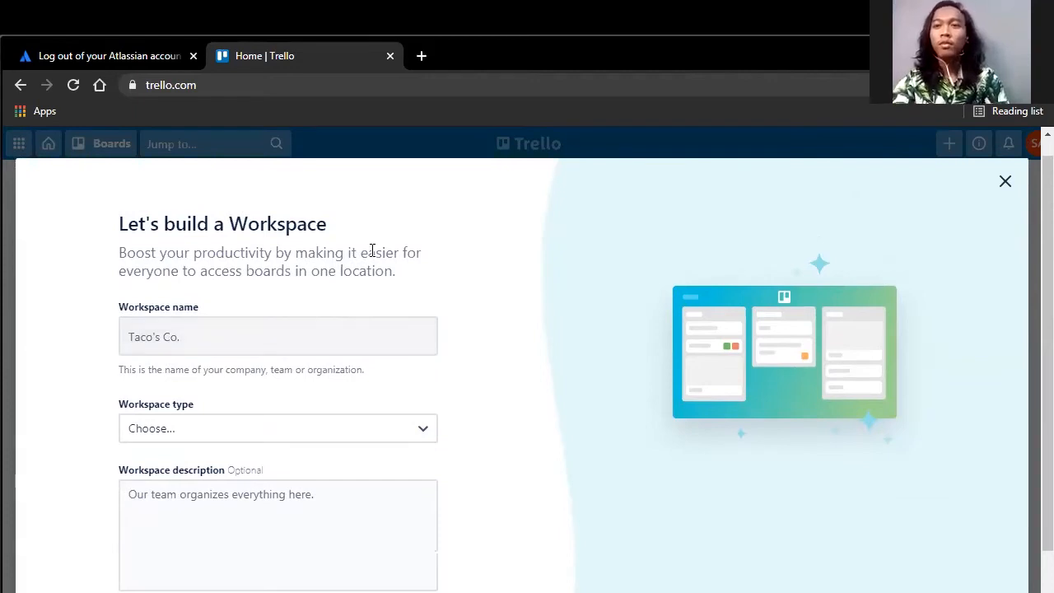
pyautogui.click(115, 155)
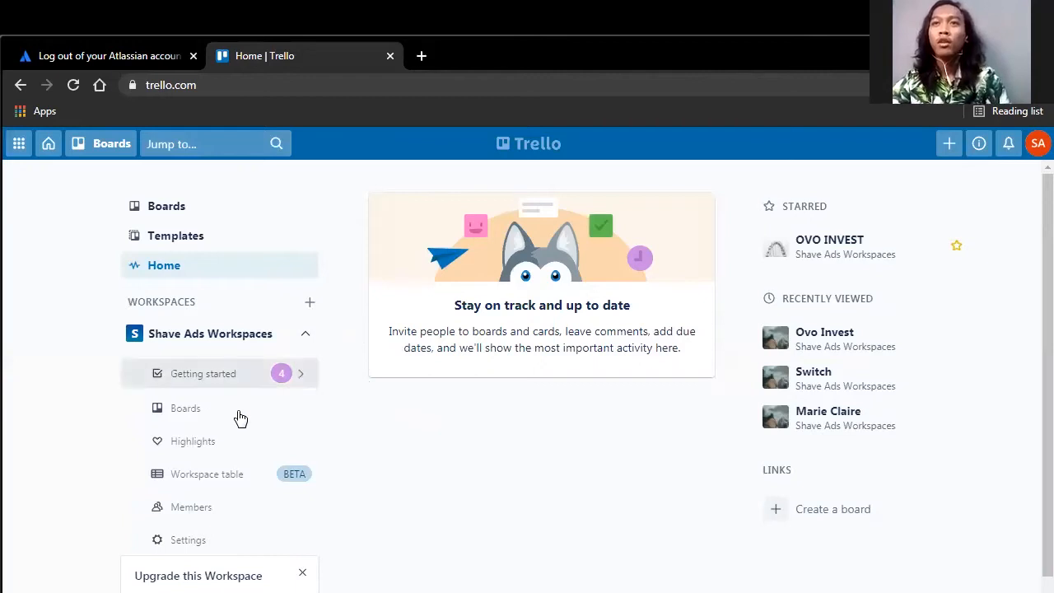
# Open the Getting started checklist of Shave Ads Workspaces and read through its setup steps.
pyautogui.click(234, 375)
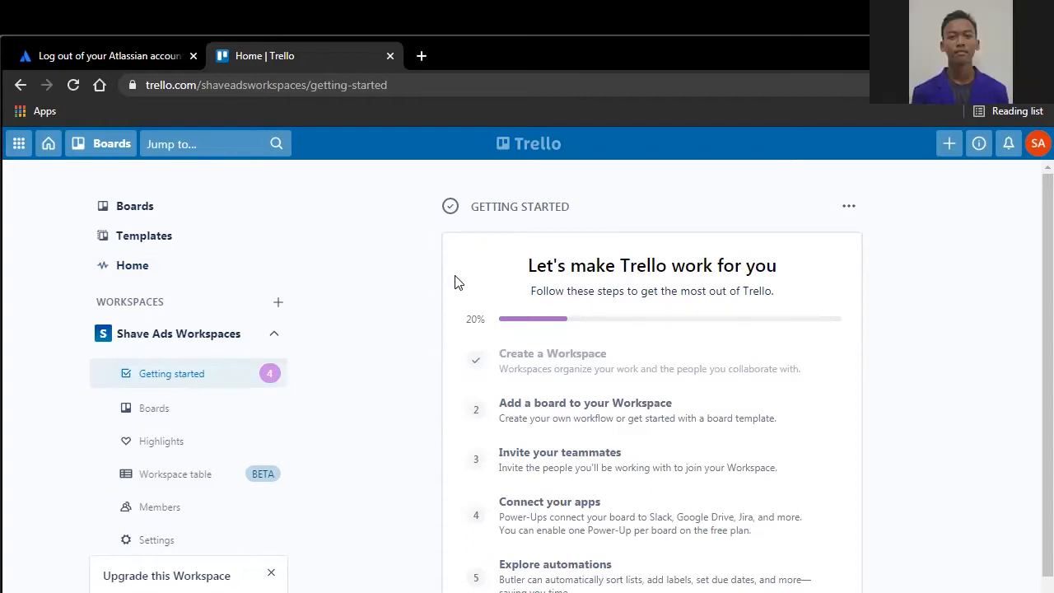
pyautogui.tripleClick(611, 349)
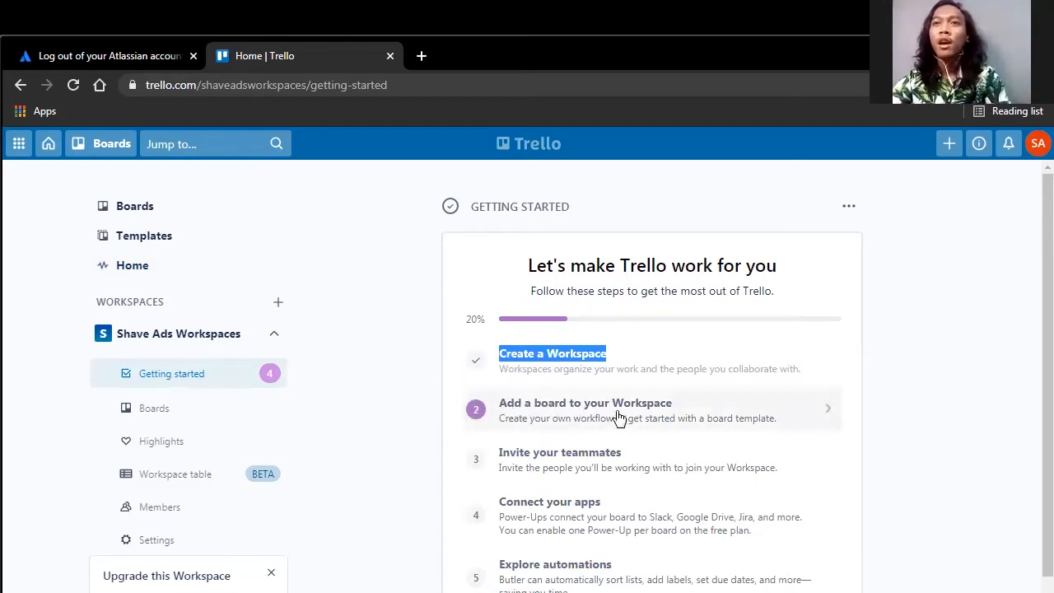
pyautogui.scroll(-1, 577, 414)
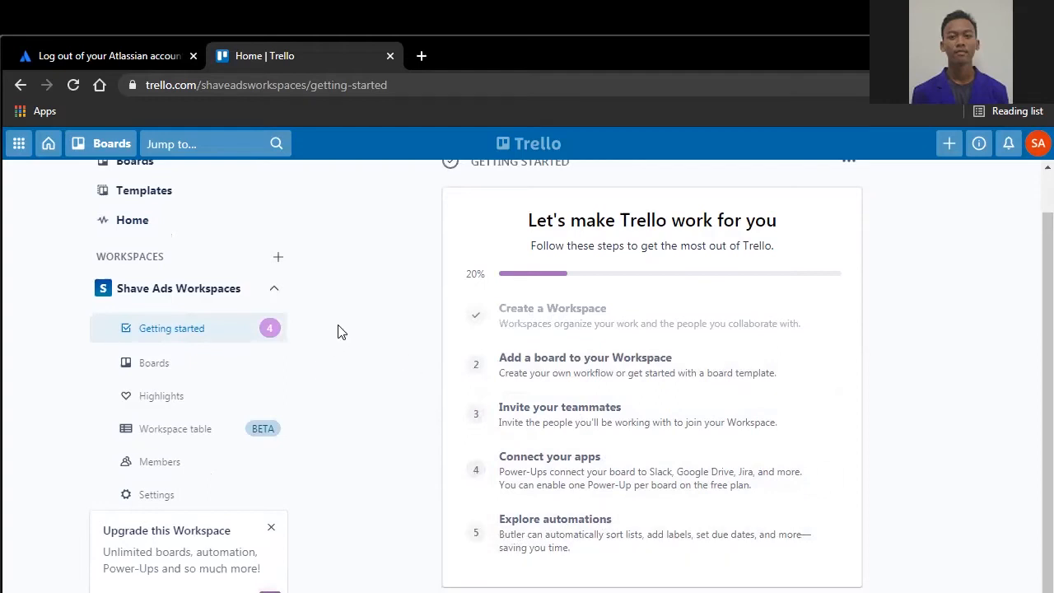
# Look over the boards of Shave Ads Workspaces and open the workspace's Highlights page.
pyautogui.click(217, 365)
pyautogui.click(185, 362)
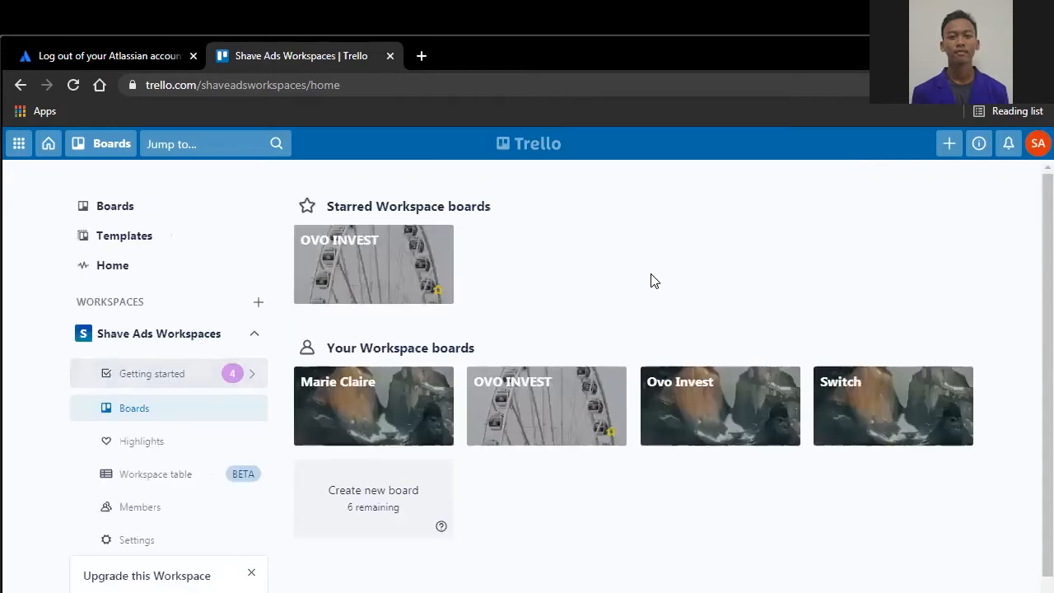
pyautogui.scroll(-1, 647, 276)
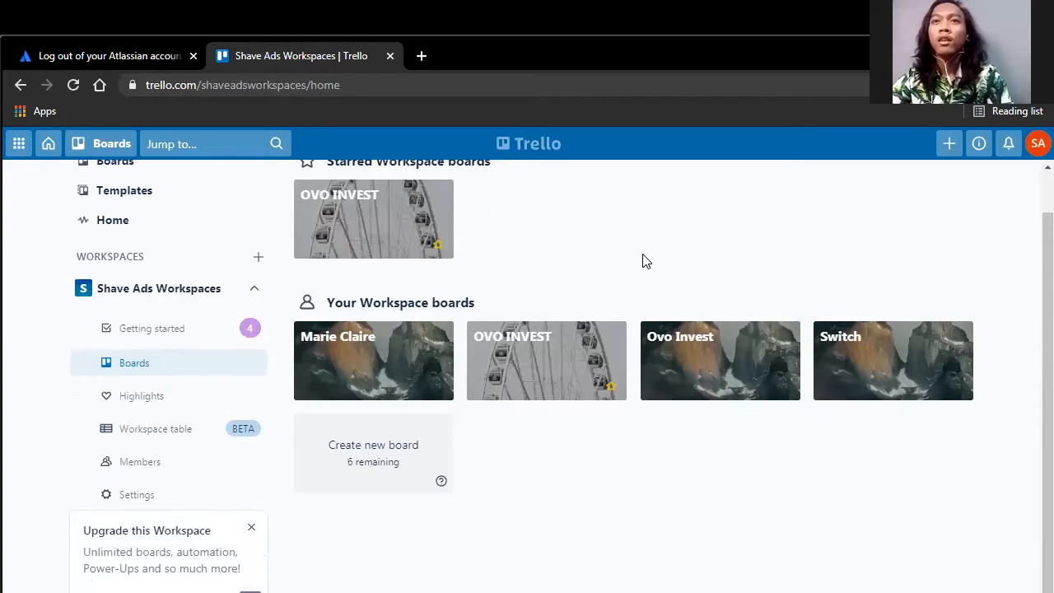
pyautogui.click(181, 402)
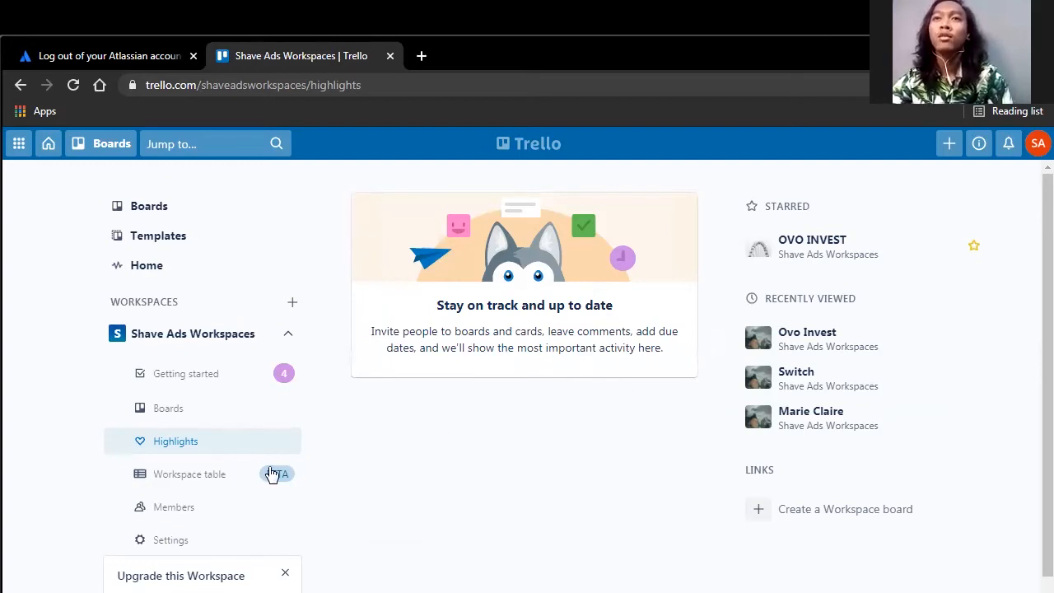
# Open the Workspace table page of Shave Ads Workspaces and read how the table can be used.
pyautogui.click(233, 486)
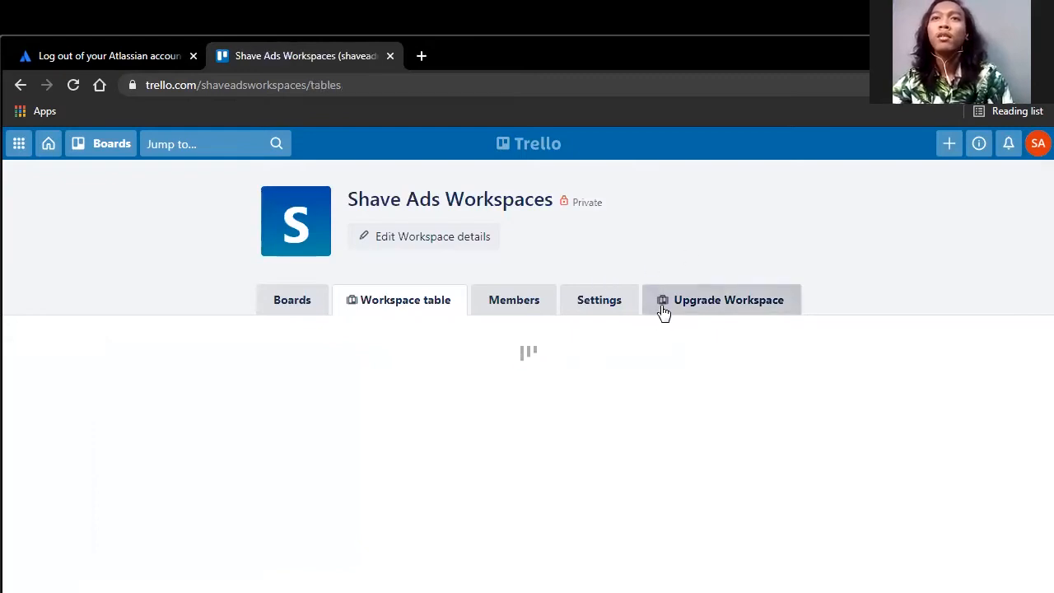
pyautogui.scroll(-4, 606, 349)
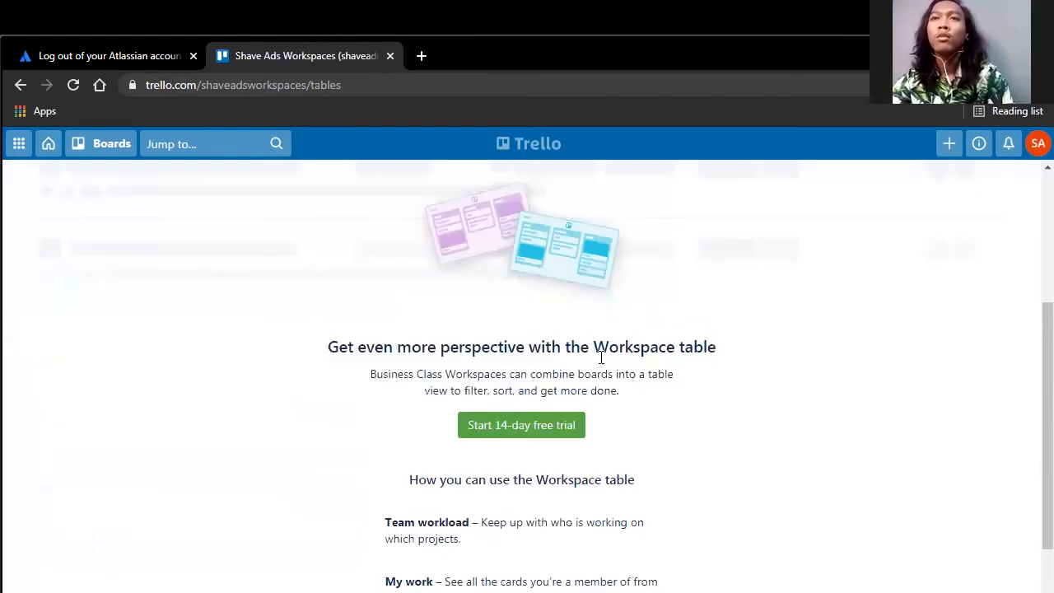
pyautogui.scroll(2, 723, 365)
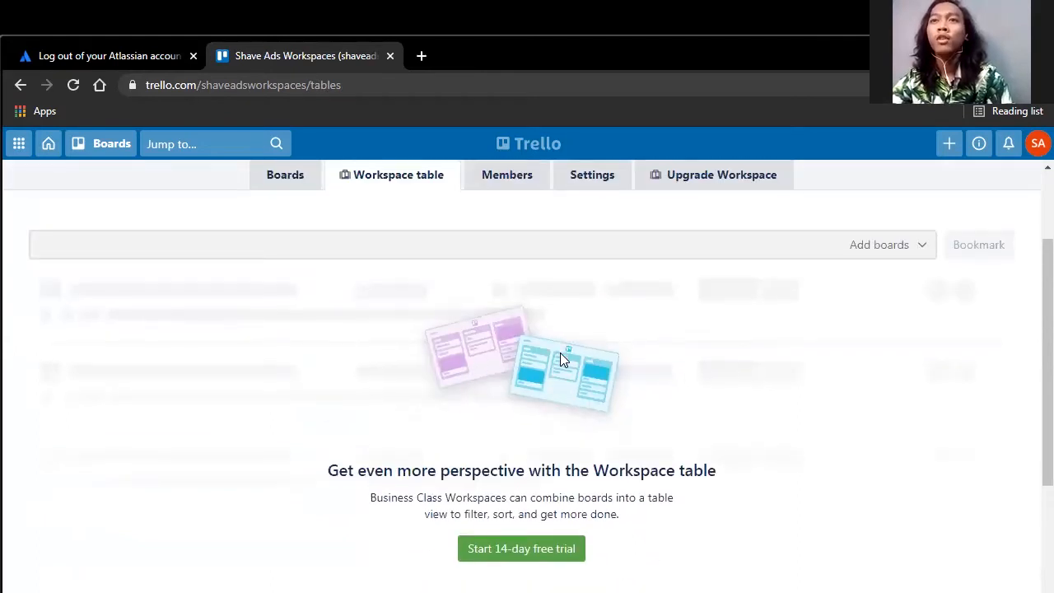
pyautogui.scroll(-1, 569, 353)
pyautogui.scroll(1, 584, 337)
pyautogui.scroll(2, 590, 331)
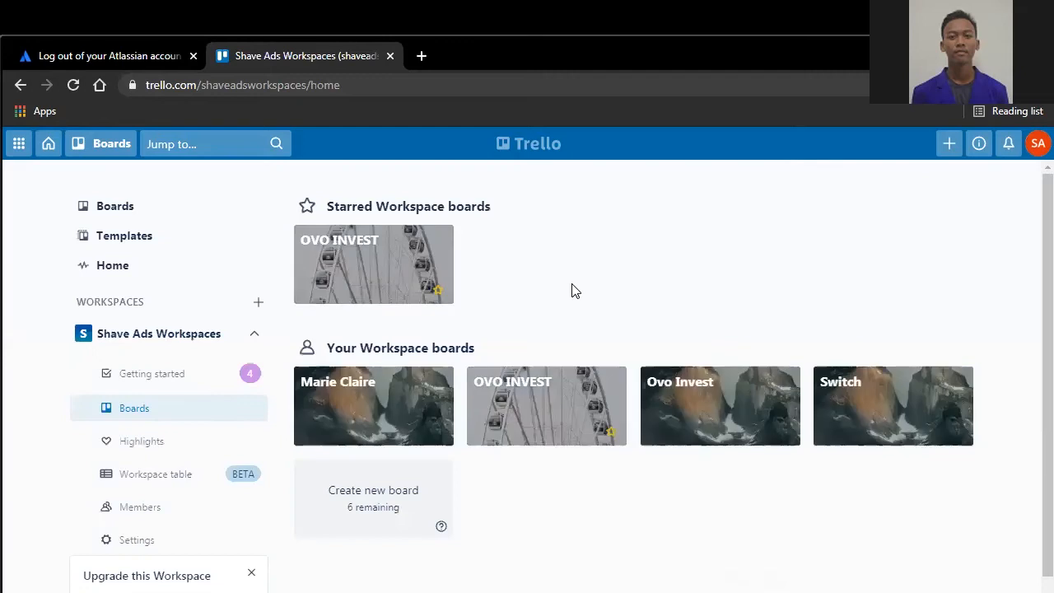
# Open the settings of Shave Ads Workspaces and point out the workspace name and its privacy label.
pyautogui.scroll(-1, 255, 494)
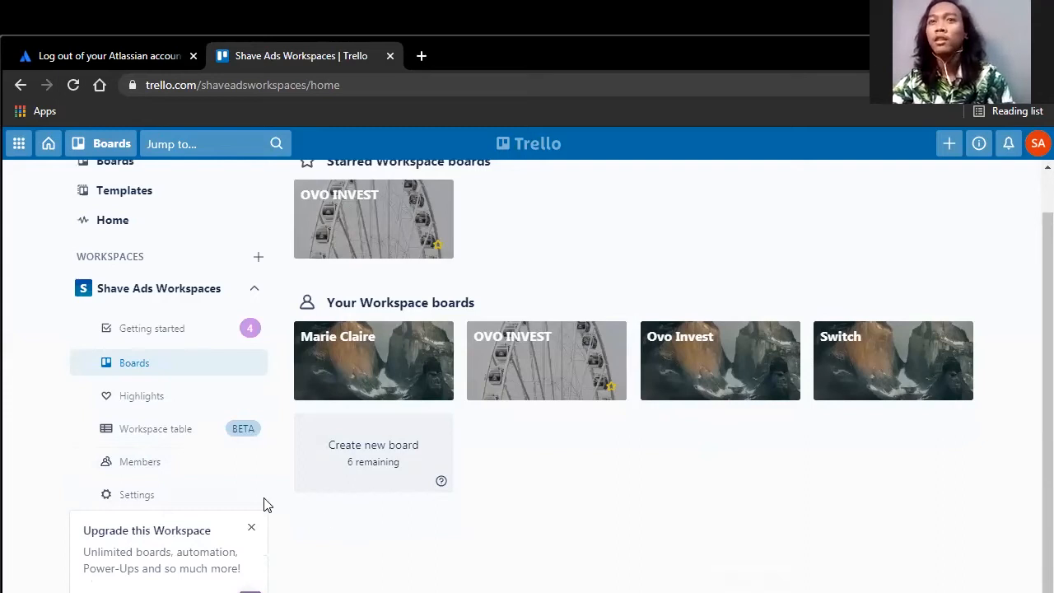
pyautogui.click(188, 501)
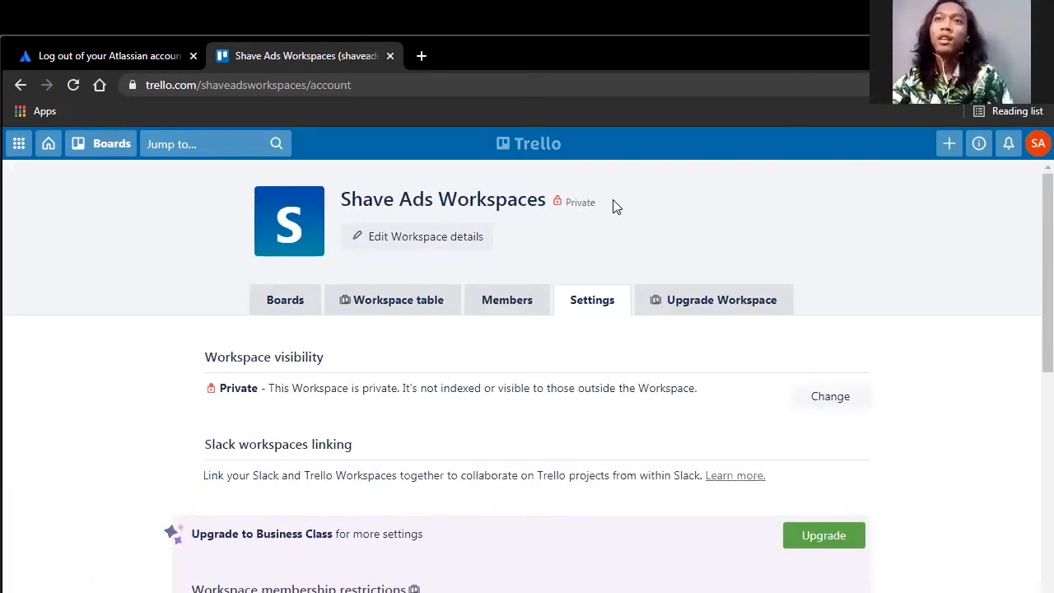
pyautogui.moveTo(343, 200); pyautogui.dragTo(528, 210)
pyautogui.click(592, 201)
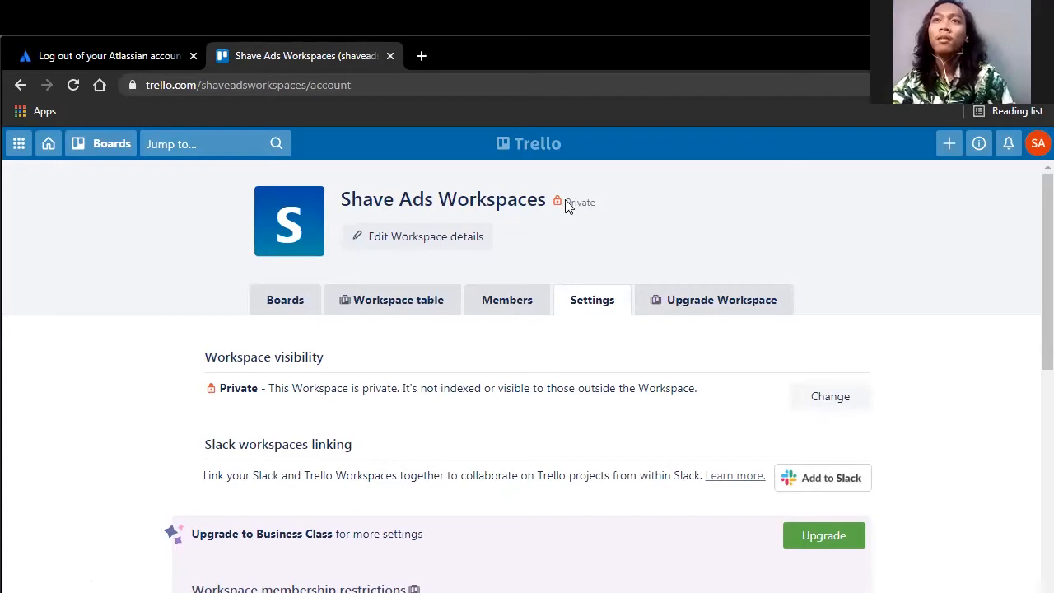
pyautogui.moveTo(553, 206); pyautogui.dragTo(599, 207)
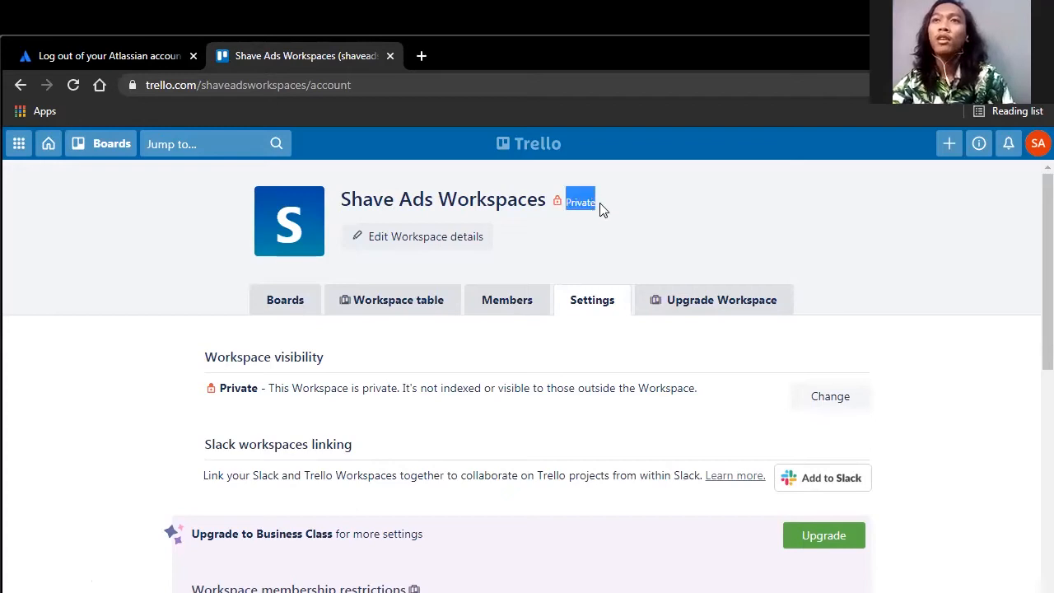
pyautogui.click(659, 209)
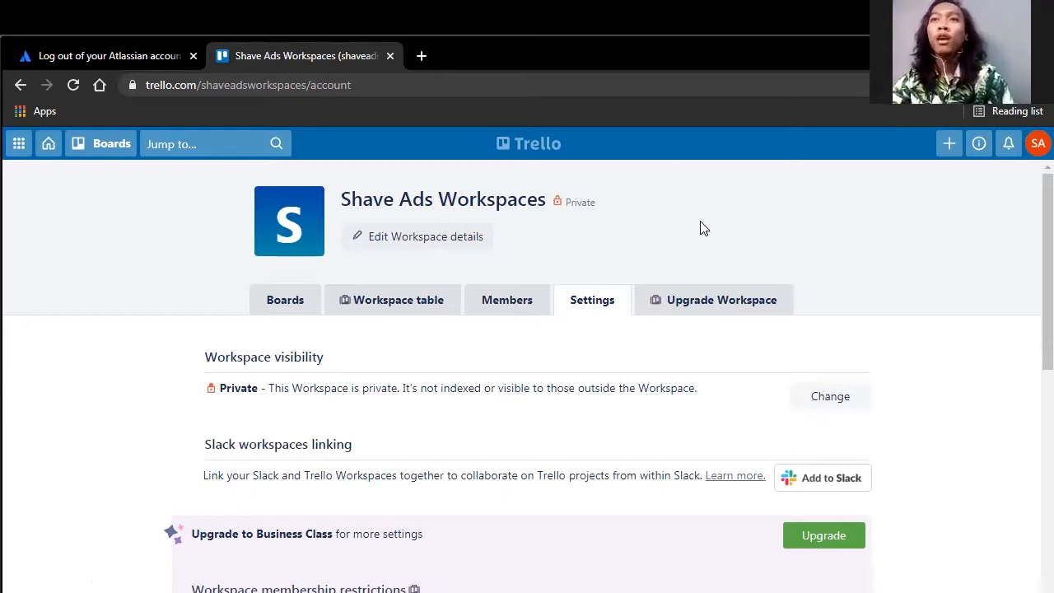
# View the Private and Public options for the workspace visibility and close them without changing the setting.
pyautogui.click(836, 395)
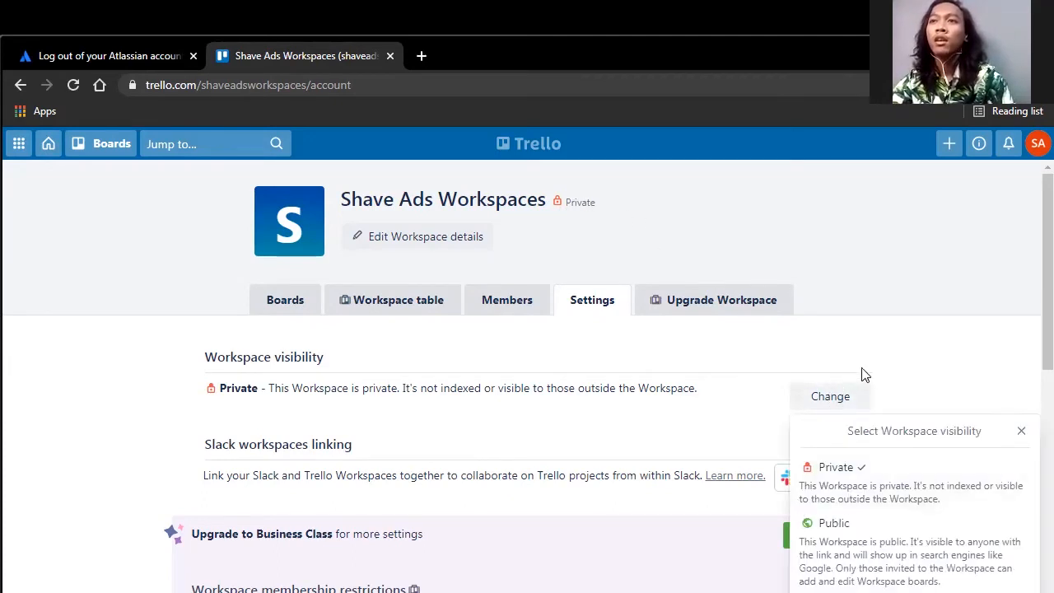
pyautogui.scroll(-2, 865, 374)
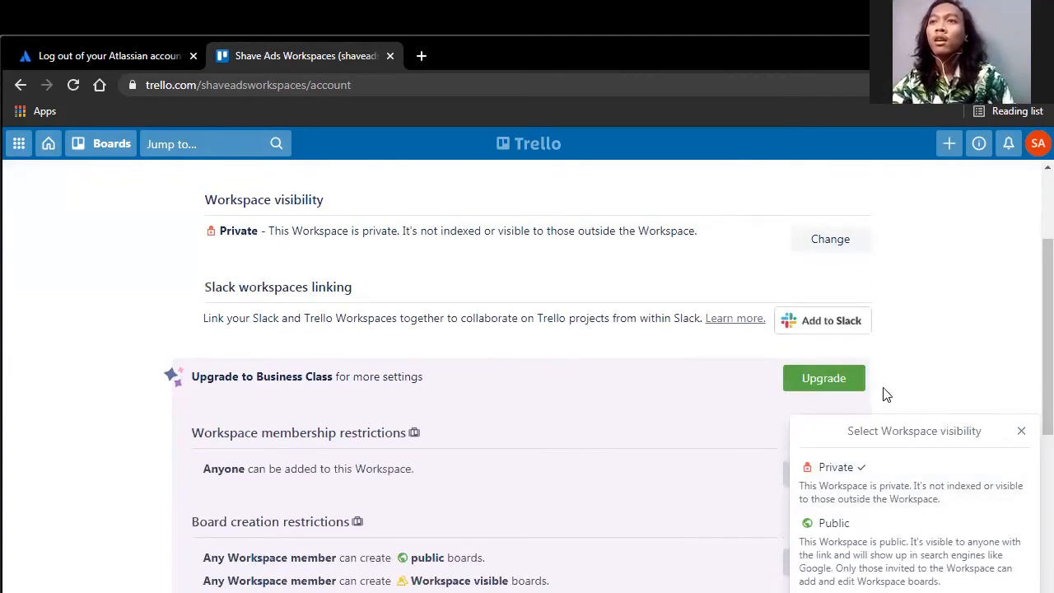
pyautogui.click(837, 238)
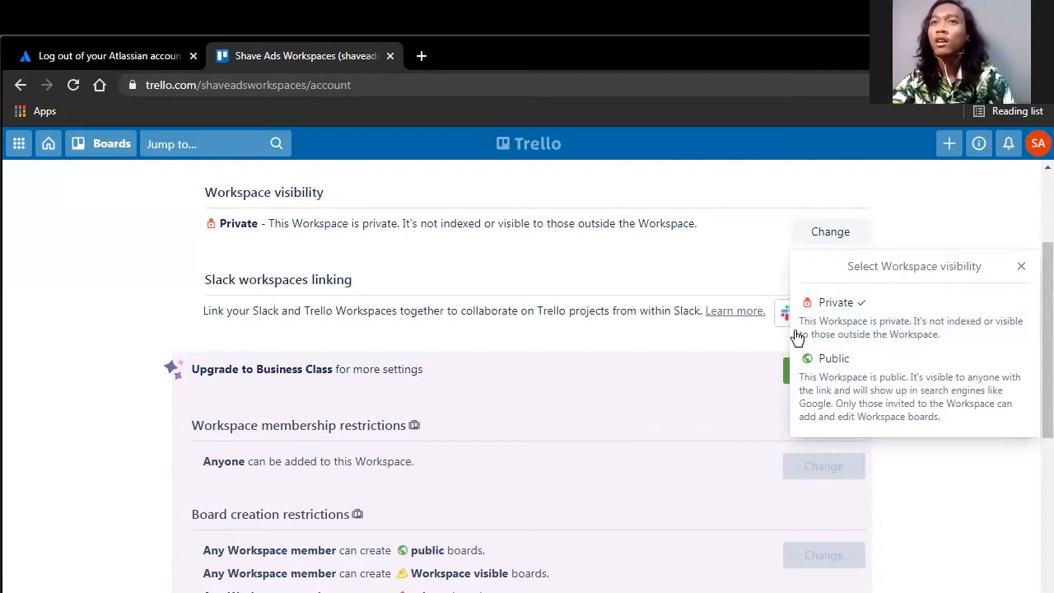
pyautogui.click(722, 285)
pyautogui.scroll(2, 723, 286)
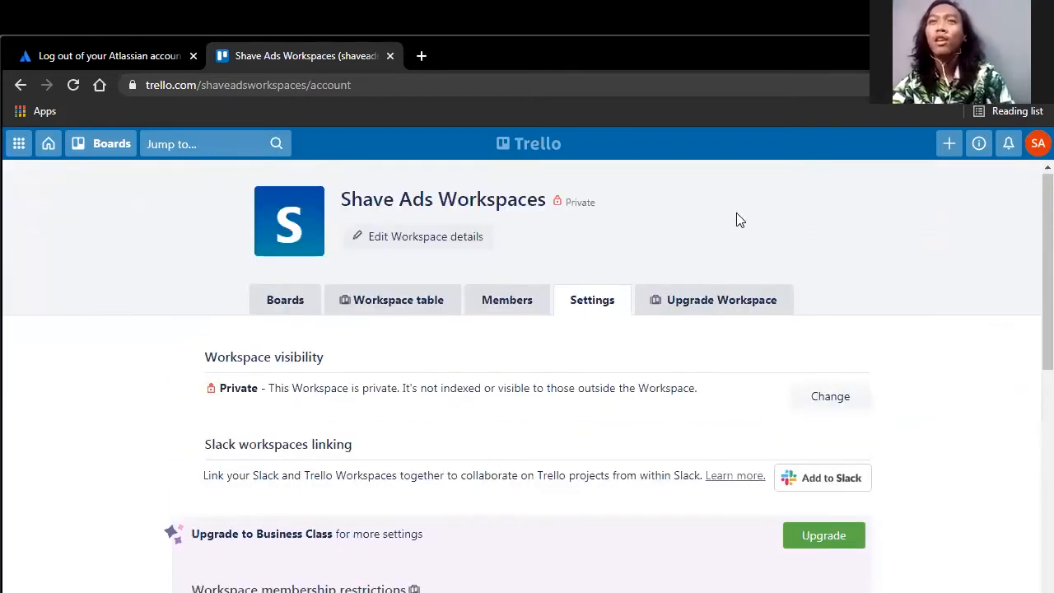
# Return to the workspace's boards, look them over, and read the note about the free board limit.
pyautogui.click(45, 146)
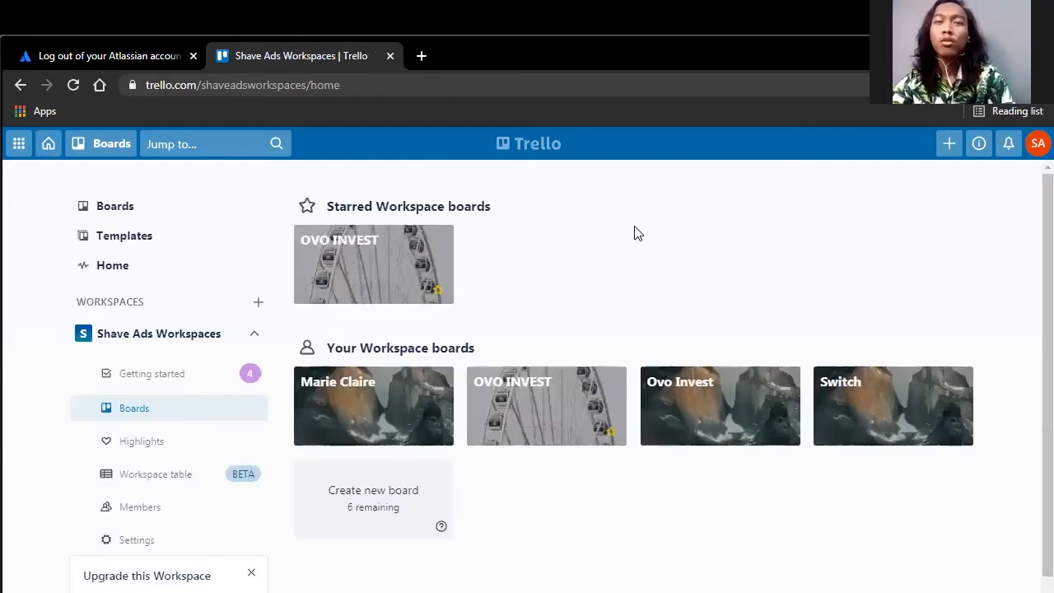
pyautogui.scroll(-1, 635, 233)
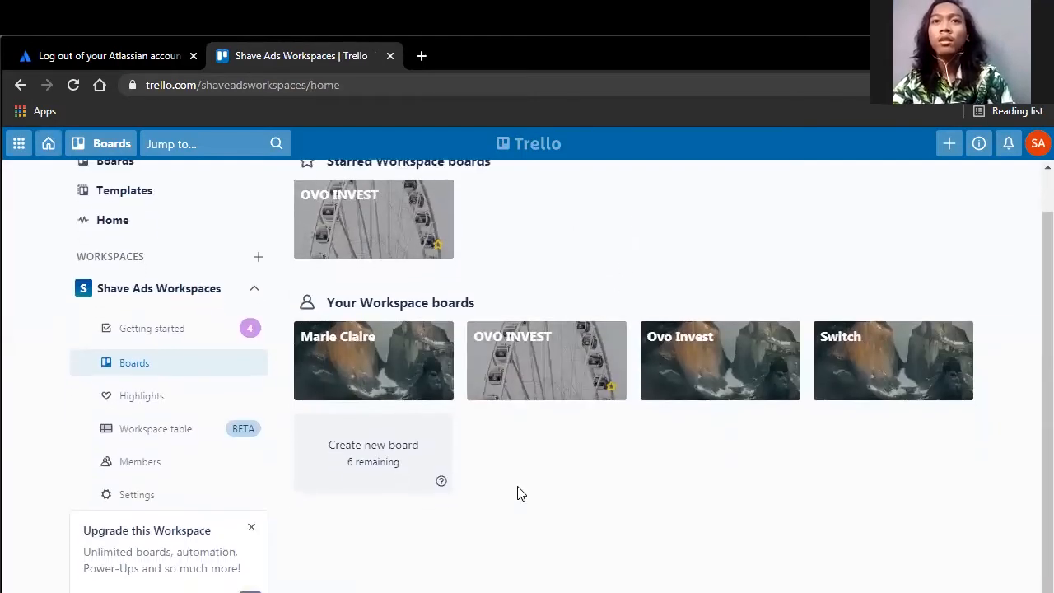
pyautogui.scroll(1, 577, 437)
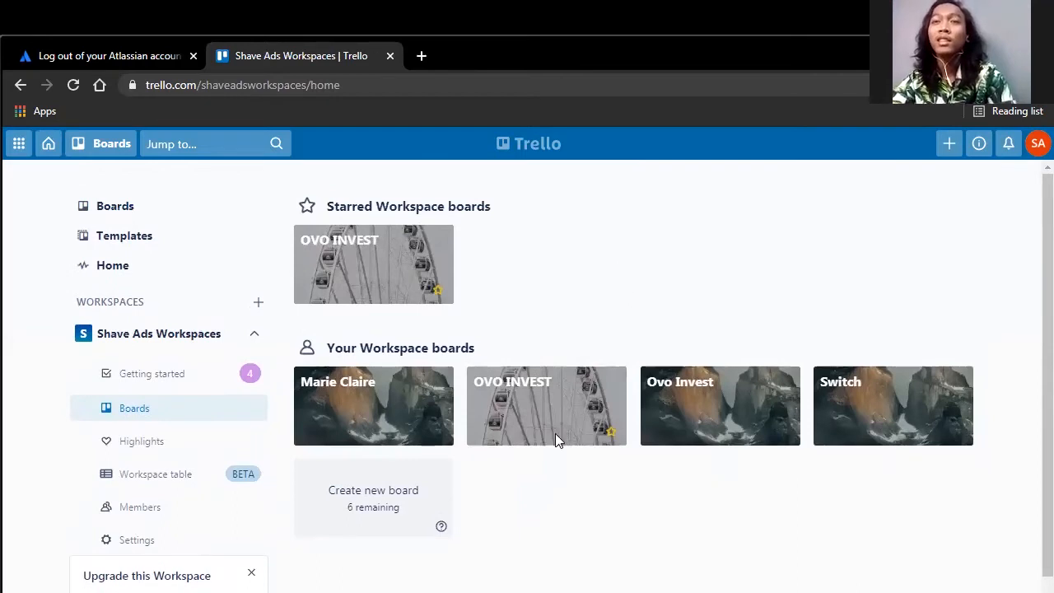
pyautogui.scroll(-1, 614, 239)
pyautogui.scroll(1, 593, 289)
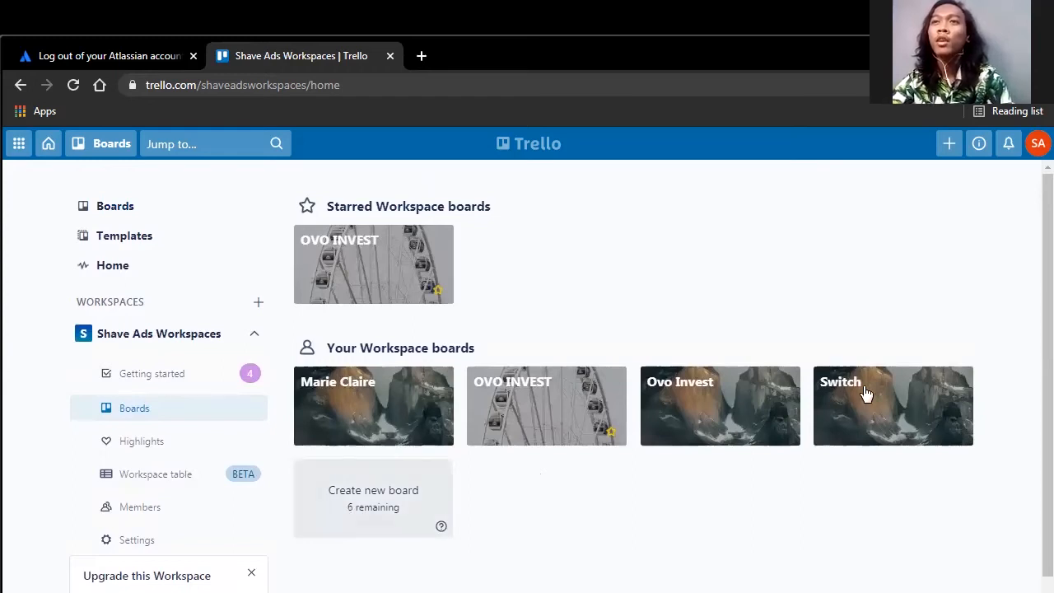
pyautogui.scroll(-1, 562, 506)
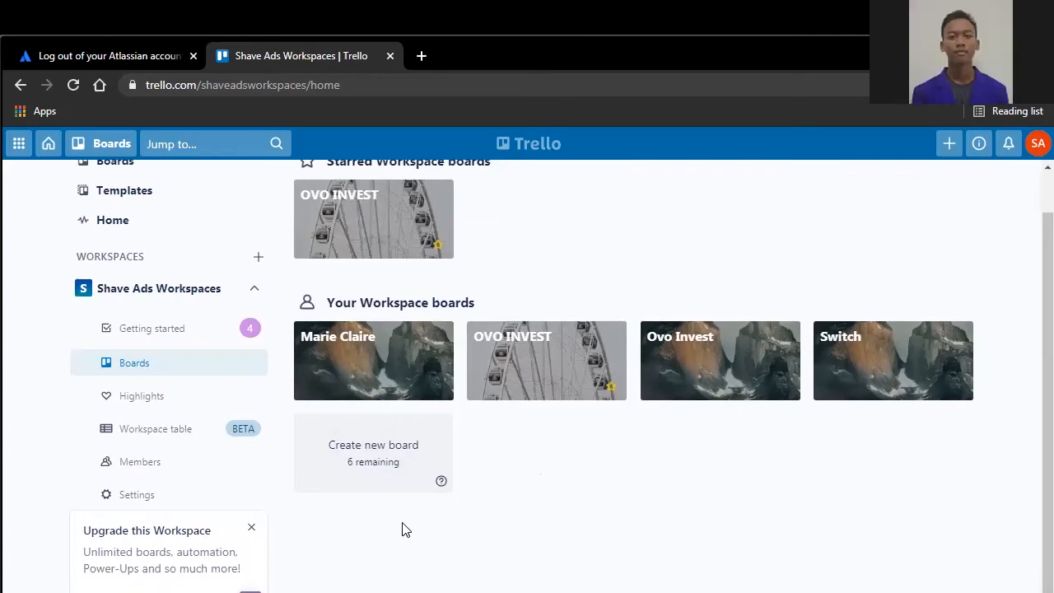
pyautogui.click(442, 481)
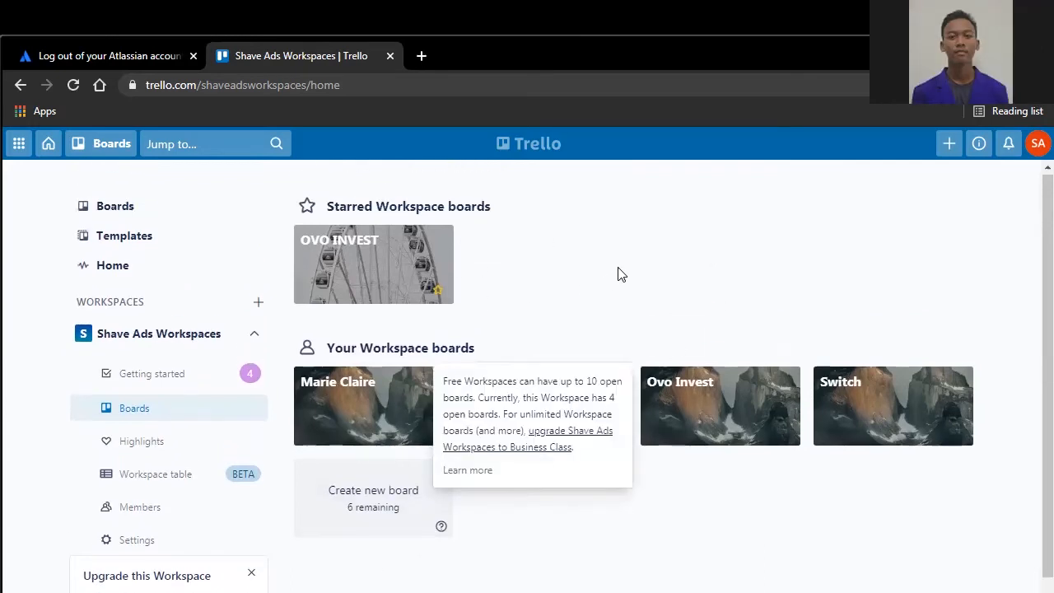
pyautogui.click(596, 269)
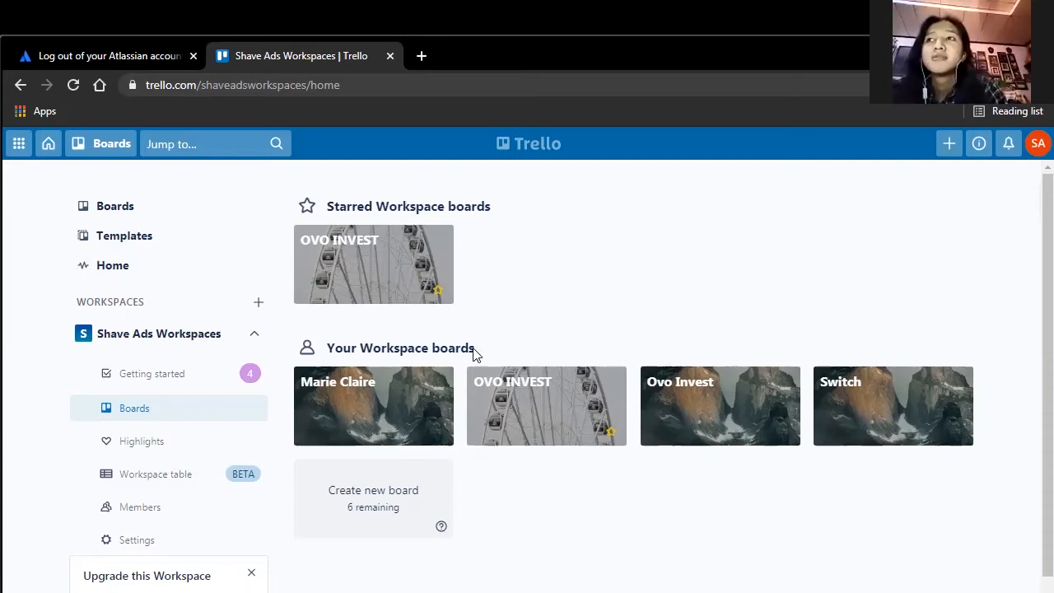
# Start a new board in Shave Ads Workspaces and enter OVO INVEST as its title.
pyautogui.click(445, 493)
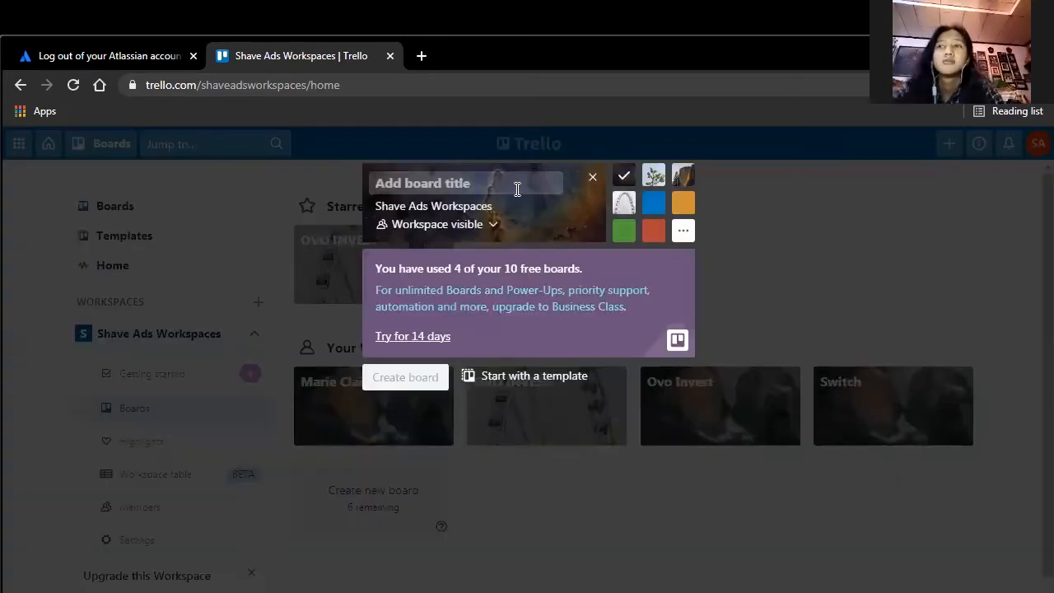
pyautogui.write('New')
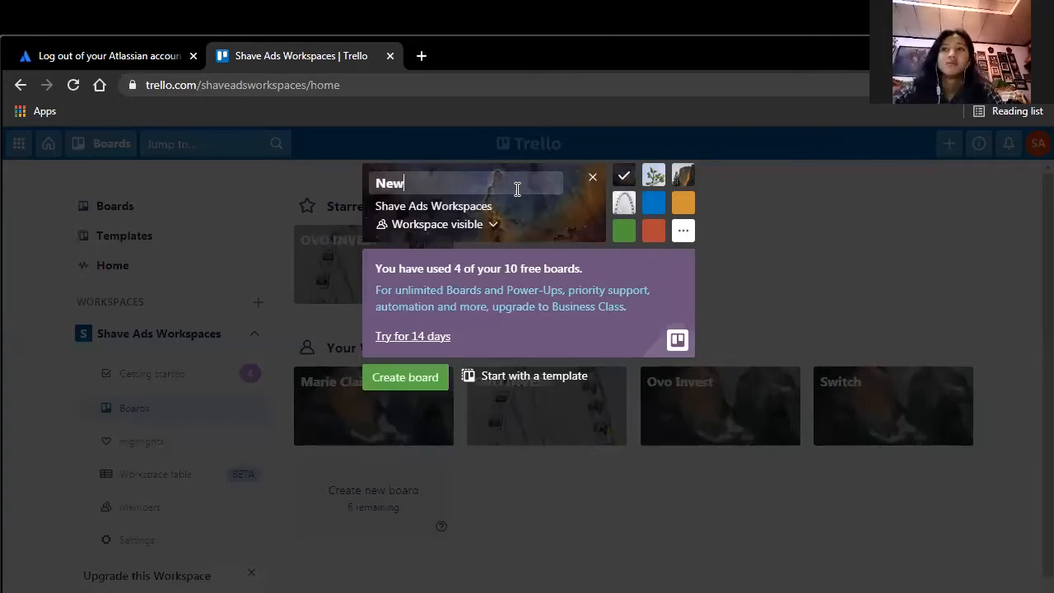
pyautogui.press('BackSpace')
pyautogui.press('BackSpace')
pyautogui.press('BackSpace')
pyautogui.write('ovO INVE')
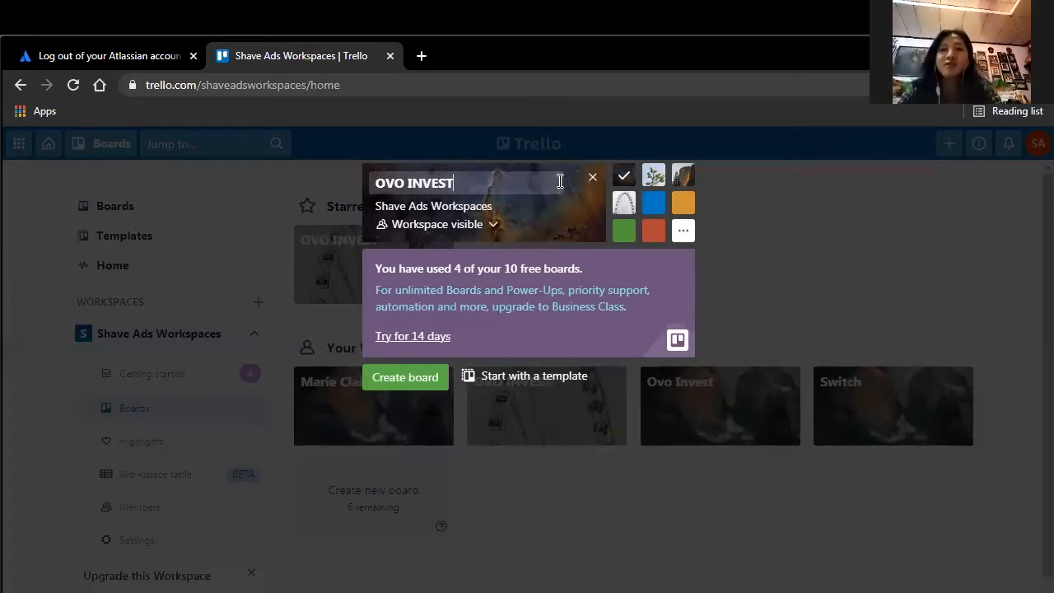
# Try several photo and solid-color backgrounds for the new board, including the tree, blue, orange, red and green ones.
pyautogui.click(653, 177)
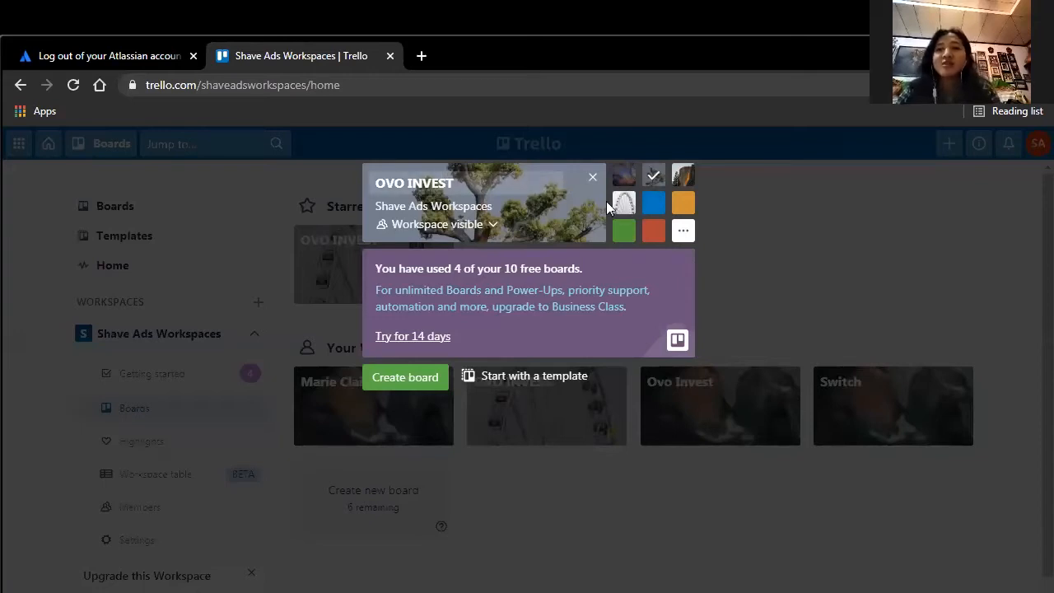
pyautogui.click(656, 203)
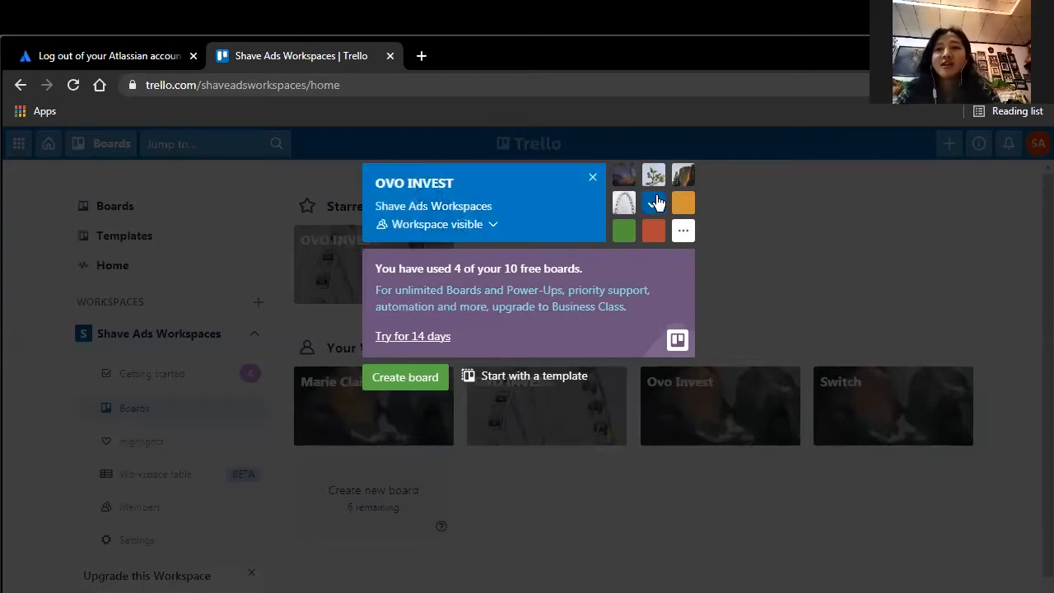
pyautogui.click(682, 206)
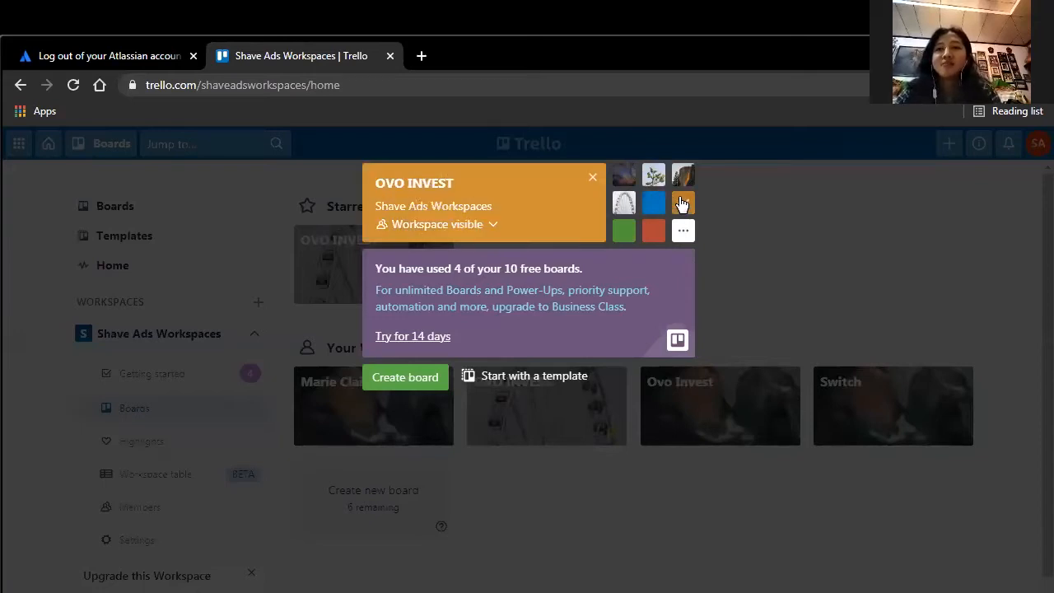
pyautogui.click(653, 231)
pyautogui.click(656, 205)
pyautogui.click(653, 176)
pyautogui.click(683, 175)
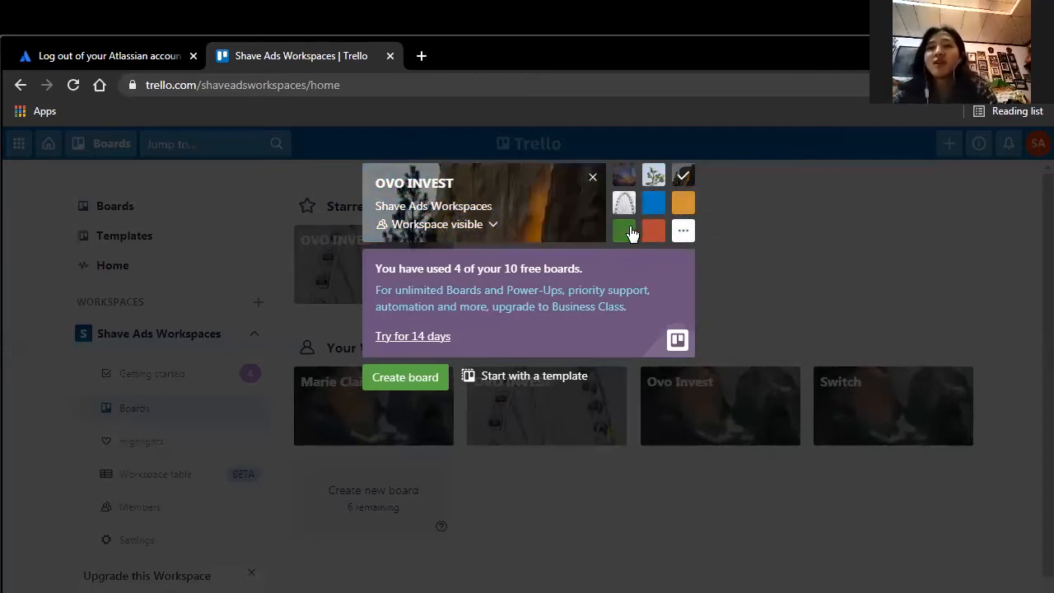
pyautogui.click(626, 229)
# View the expanded choice of board backgrounds, close it, and select the Ferris wheel photo for the new board.
pyautogui.click(685, 231)
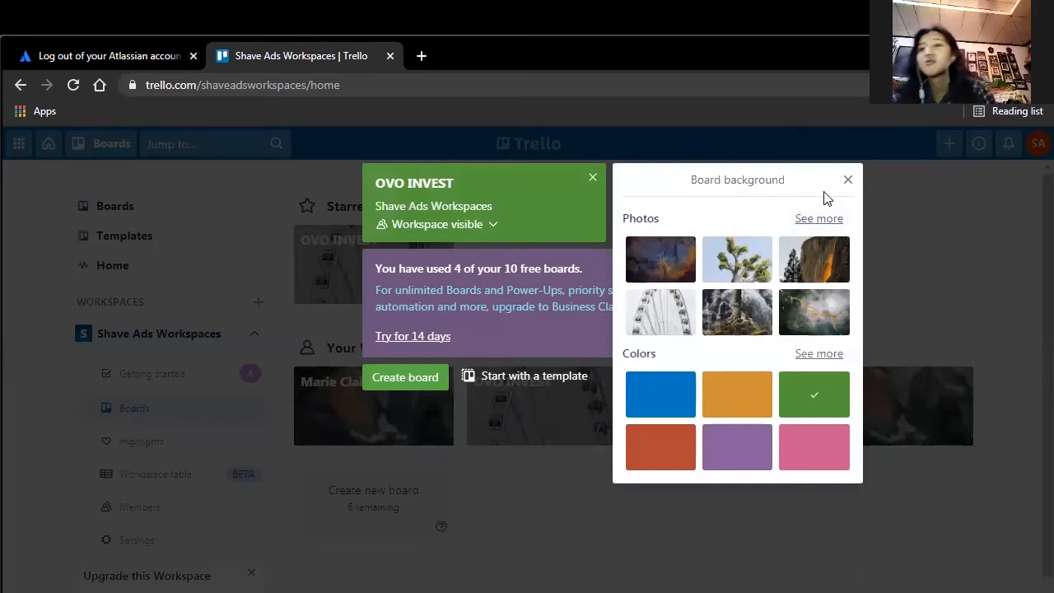
pyautogui.click(848, 179)
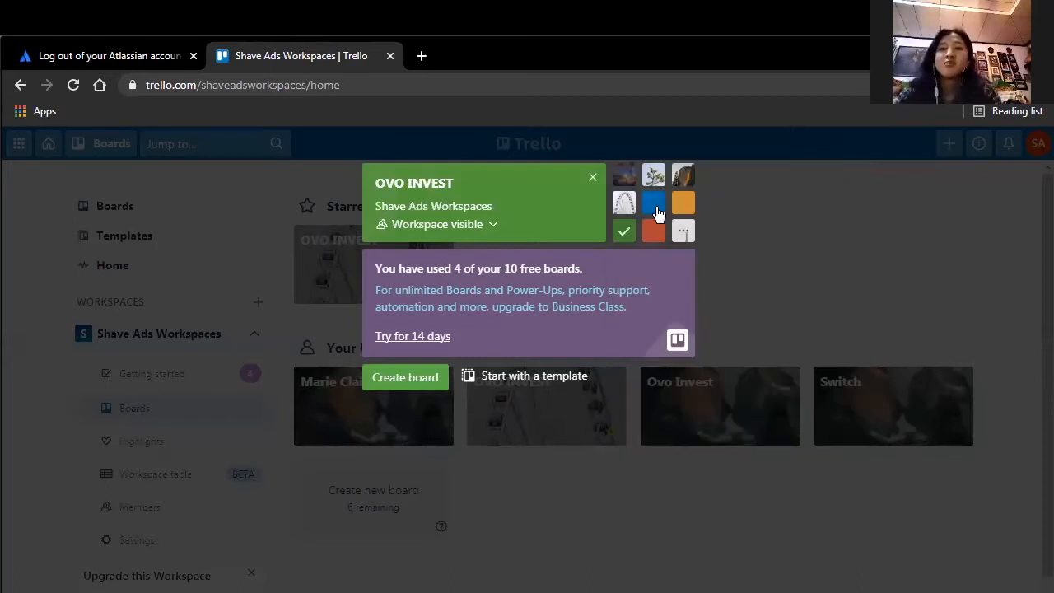
pyautogui.click(656, 208)
pyautogui.click(623, 231)
pyautogui.click(621, 209)
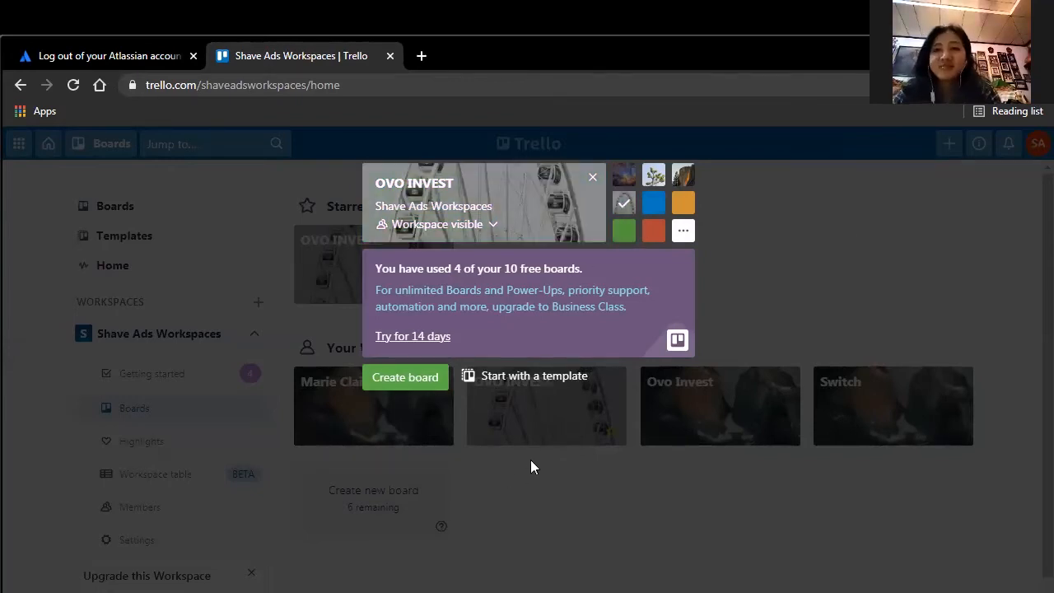
# Open the starred OVO INVEST board and rename it OVO INVEST 2021.
pyautogui.click(548, 417)
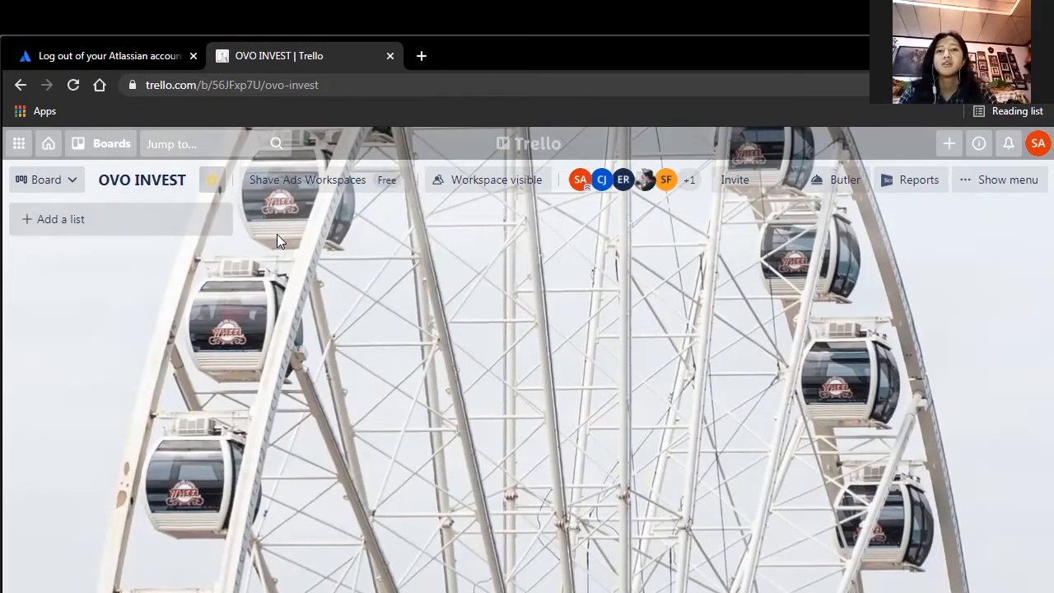
pyautogui.click(162, 183)
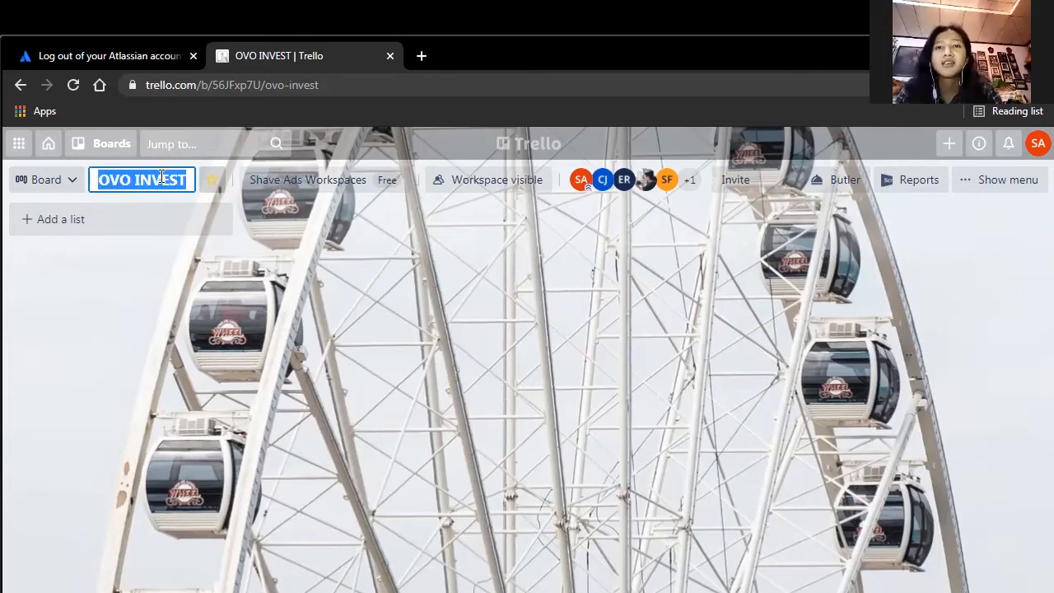
pyautogui.click(176, 179)
pyautogui.moveTo(183, 179); pyautogui.dragTo(71, 172)
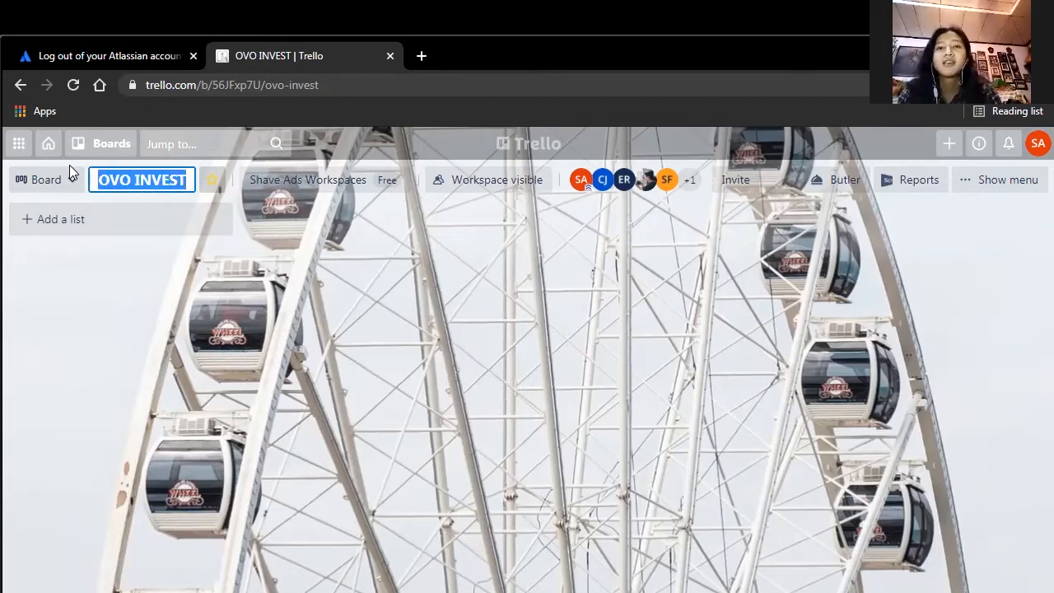
pyautogui.click(186, 181)
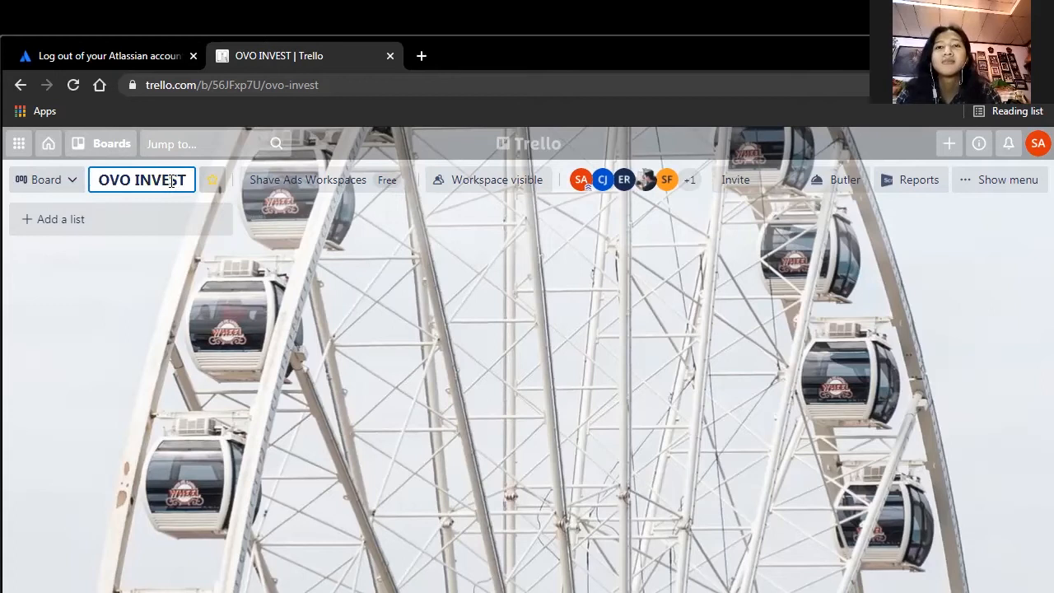
pyautogui.write('2')
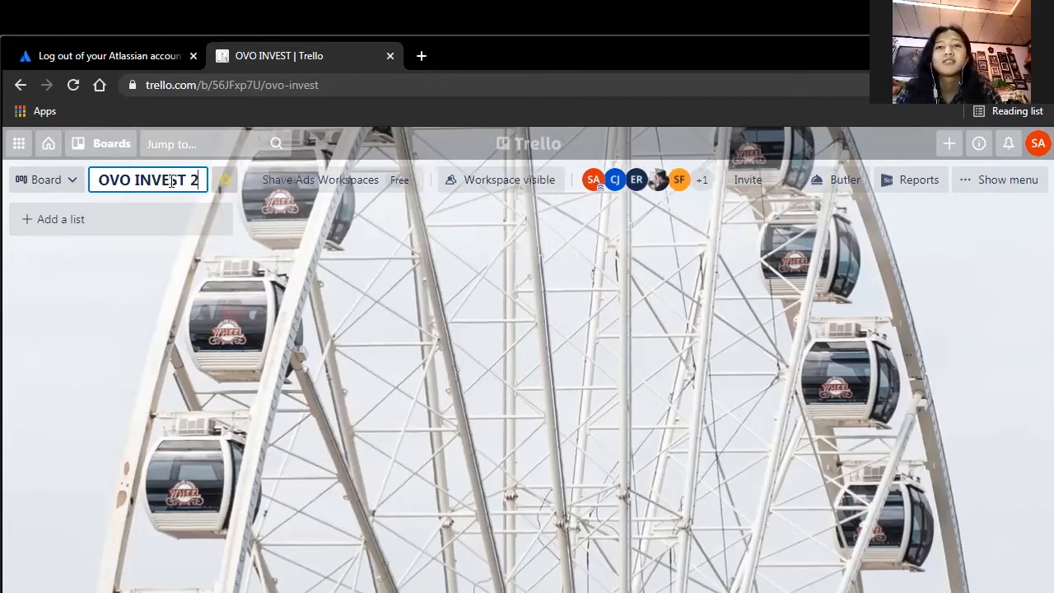
pyautogui.write('021')
pyautogui.click(481, 259)
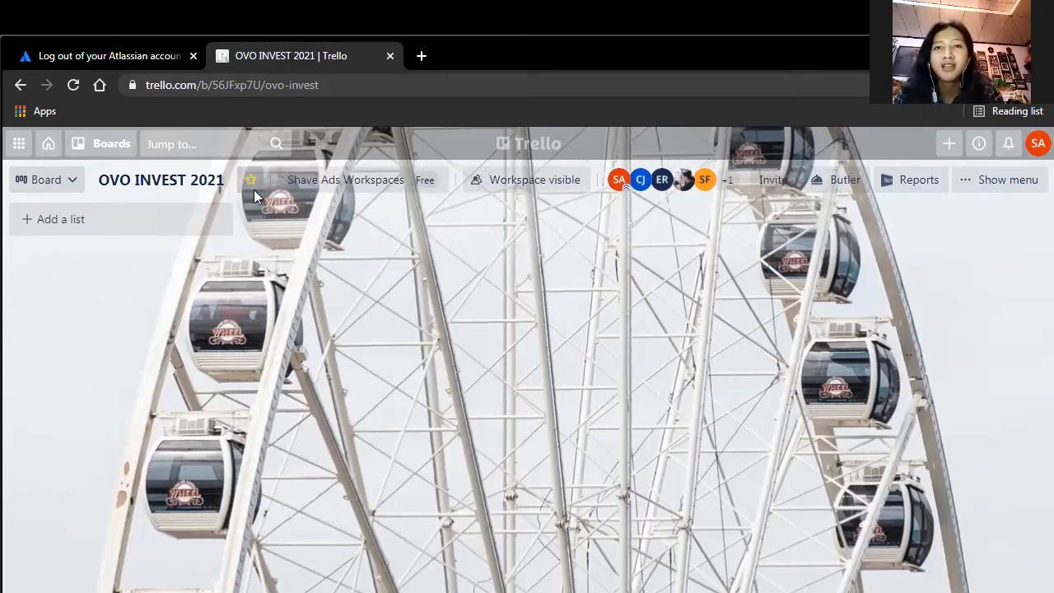
# Add a first list titled Brainstorming to the OVO INVEST 2021 board.
pyautogui.click(114, 224)
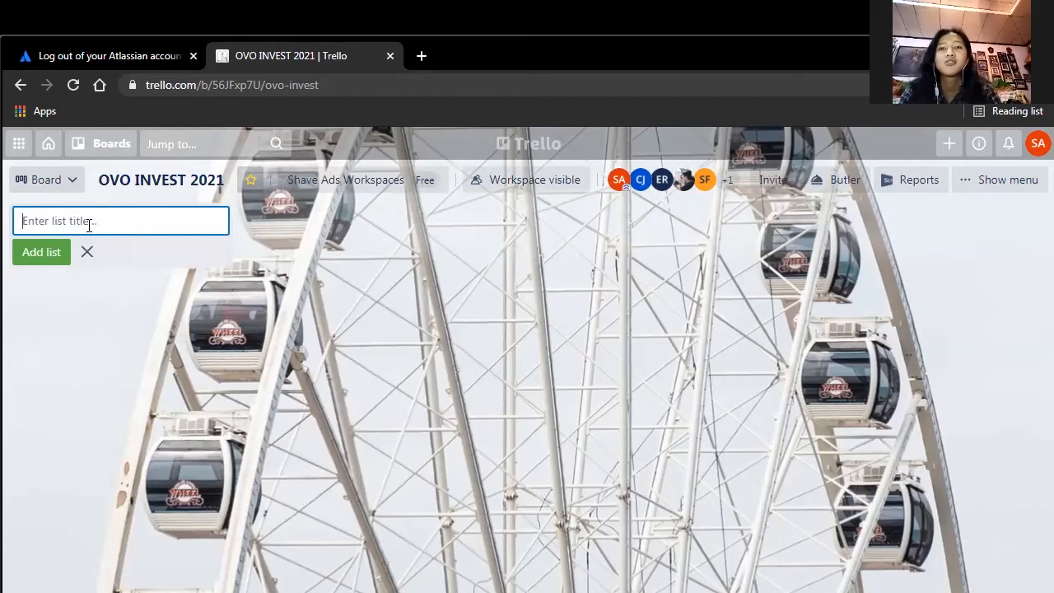
pyautogui.write('Brainsto')
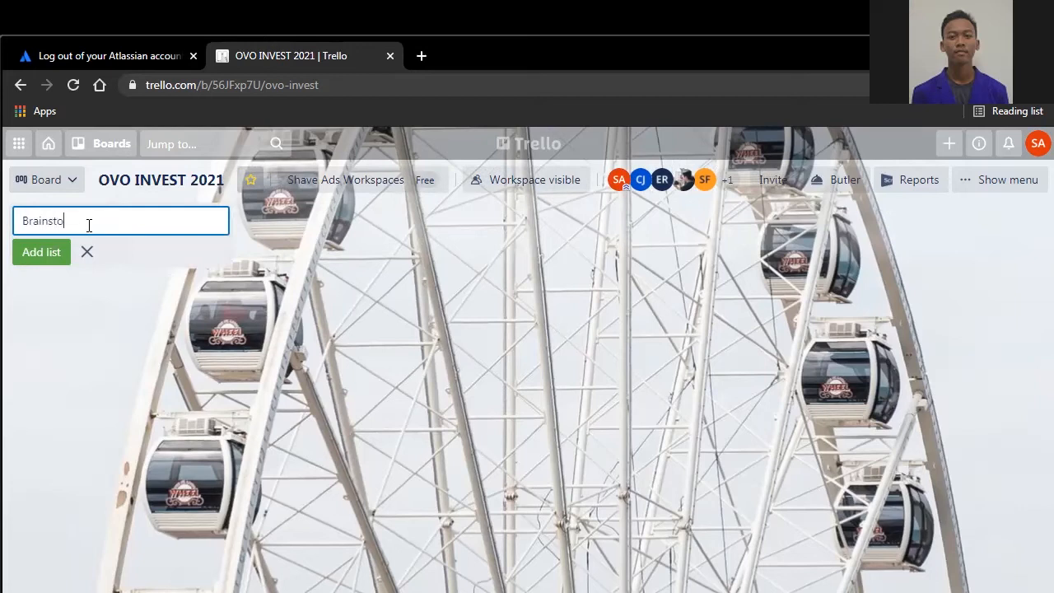
pyautogui.write('rming')
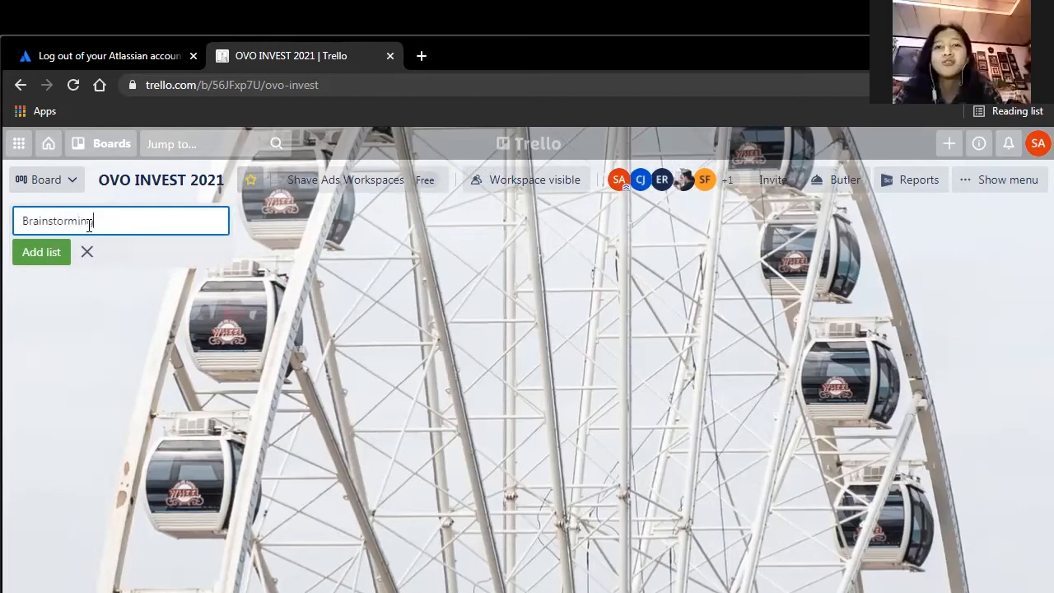
pyautogui.click(167, 295)
pyautogui.click(111, 228)
pyautogui.click(59, 257)
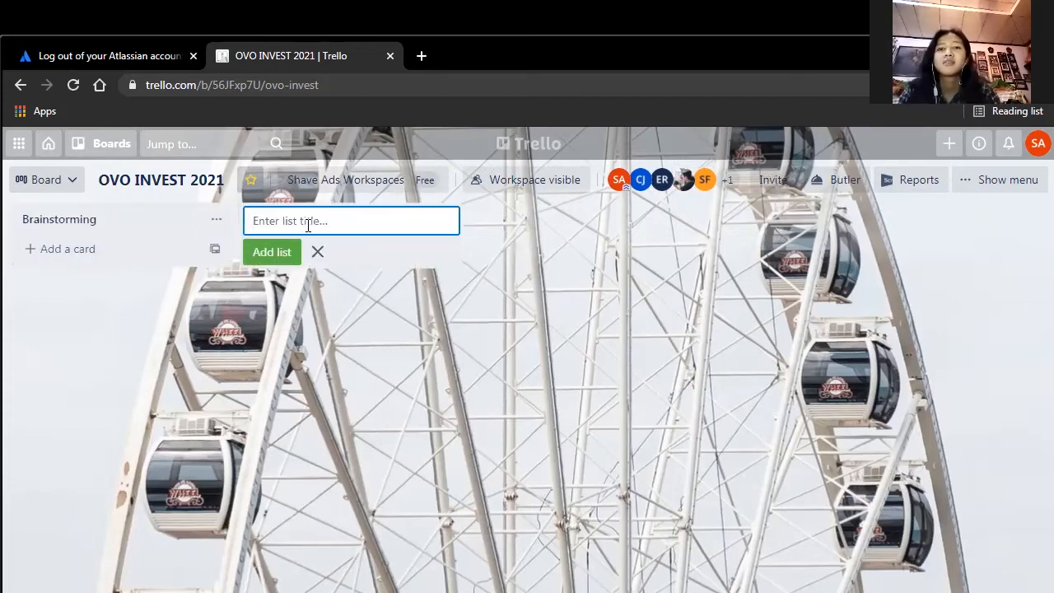
# Add a second list titled Design konten beside the Brainstorming list.
pyautogui.write('DEs')
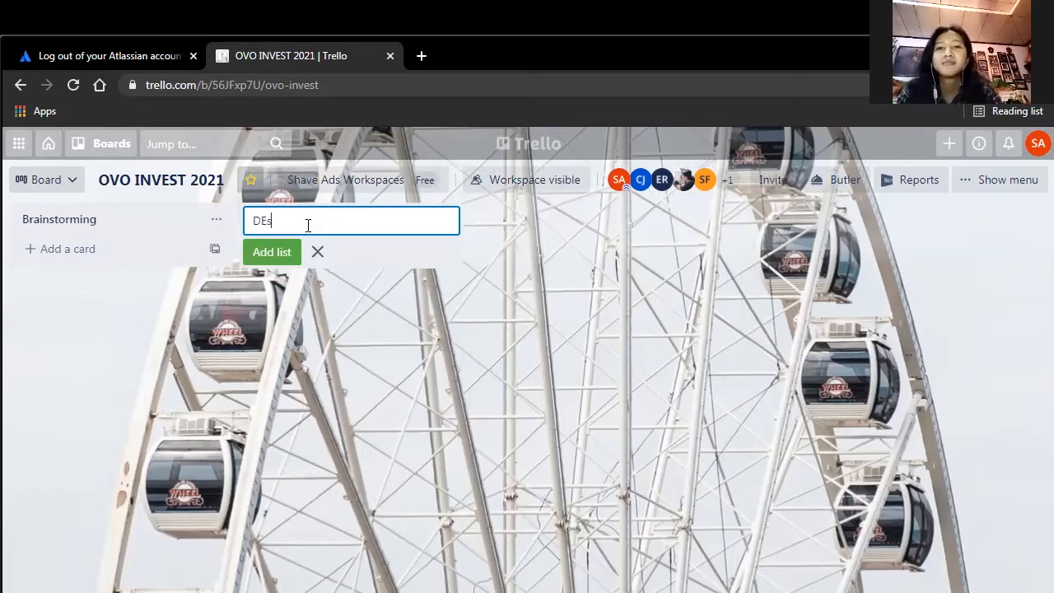
pyautogui.write('ign')
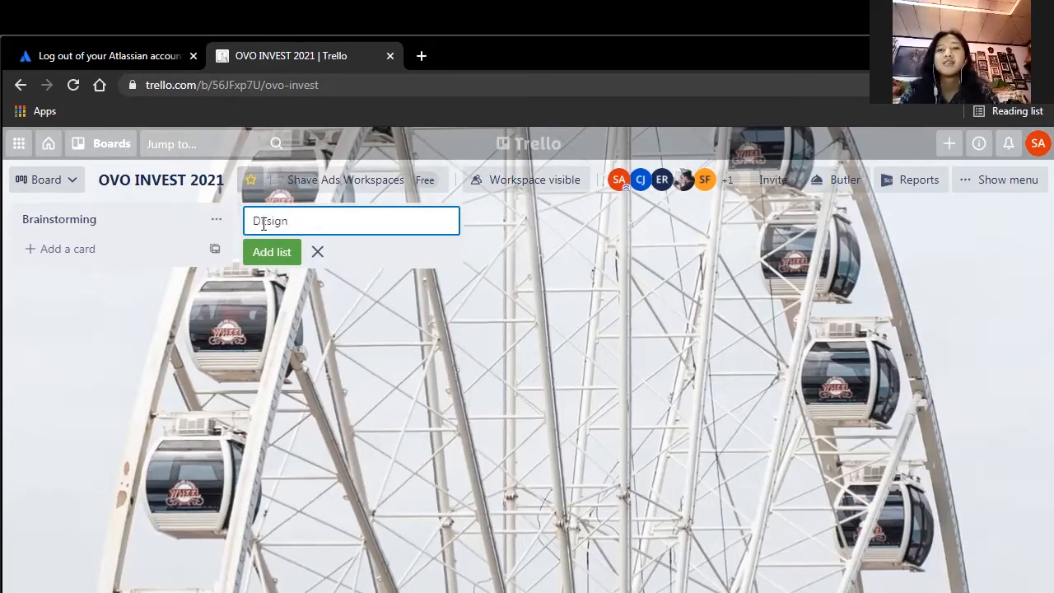
pyautogui.press('BackSpace')
pyautogui.write('e')
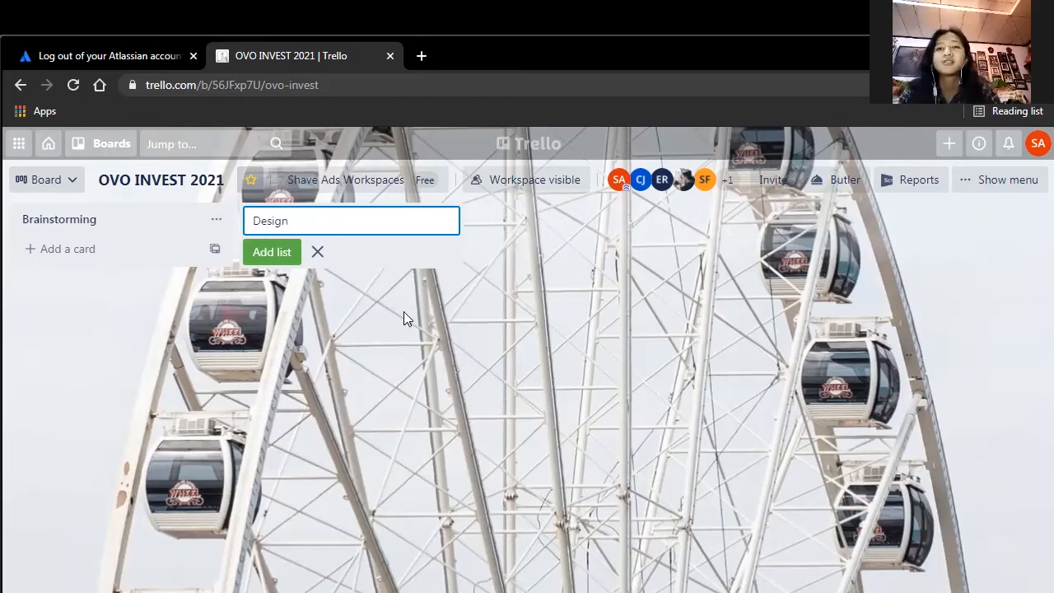
pyautogui.write('konten')
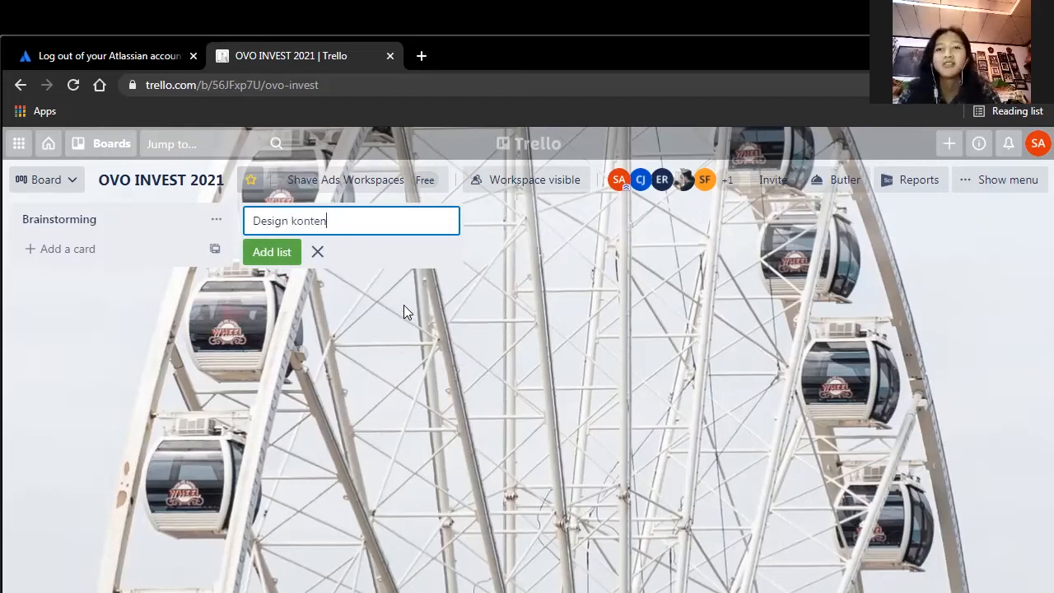
pyautogui.click(272, 252)
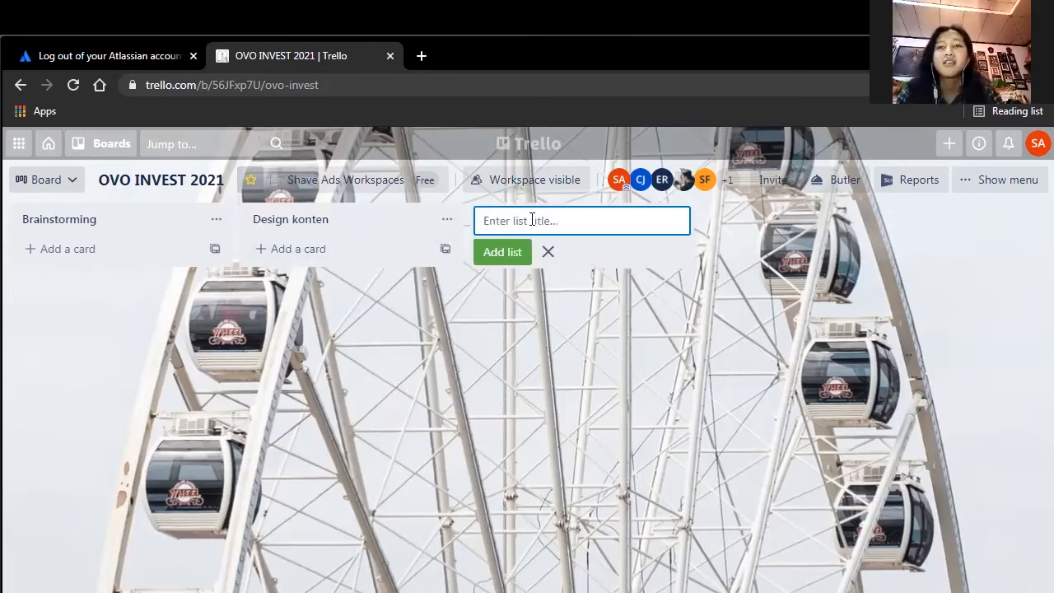
# Add two more lists to the board, titled Upload konten and Done.
pyautogui.write('U')
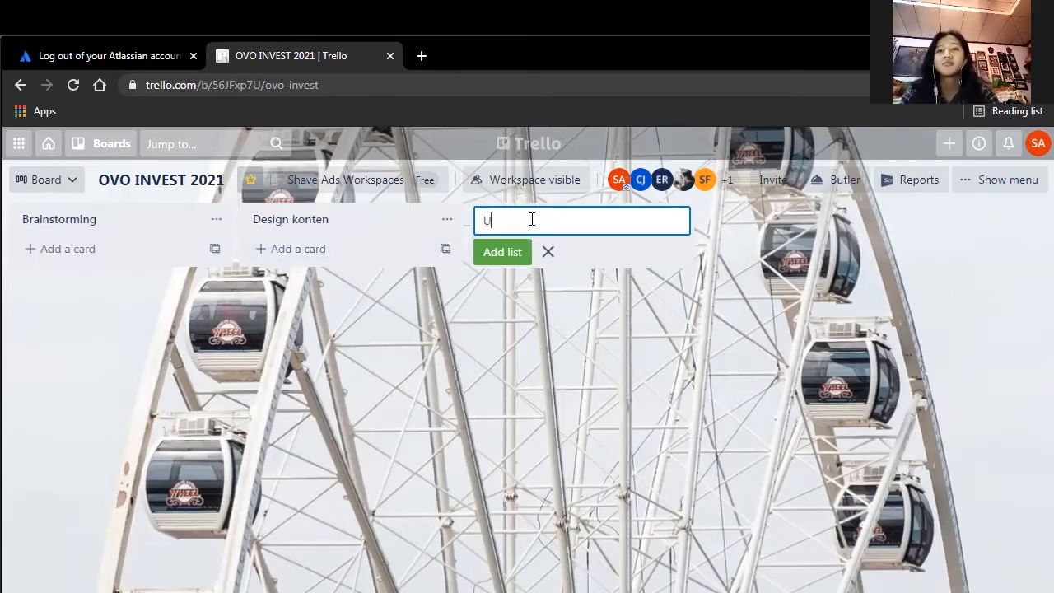
pyautogui.write('plo')
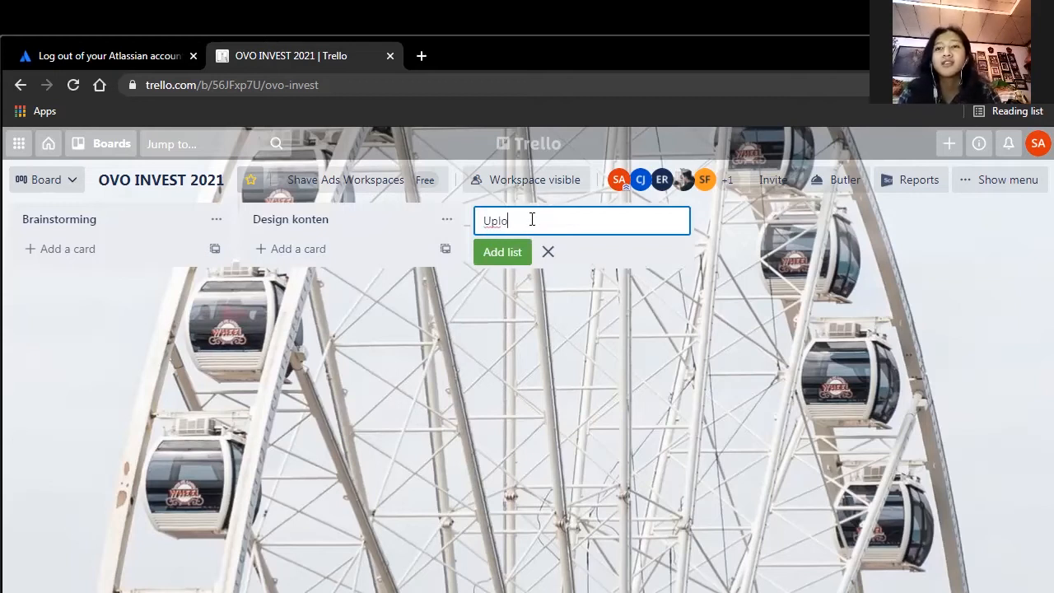
pyautogui.write('ad konten')
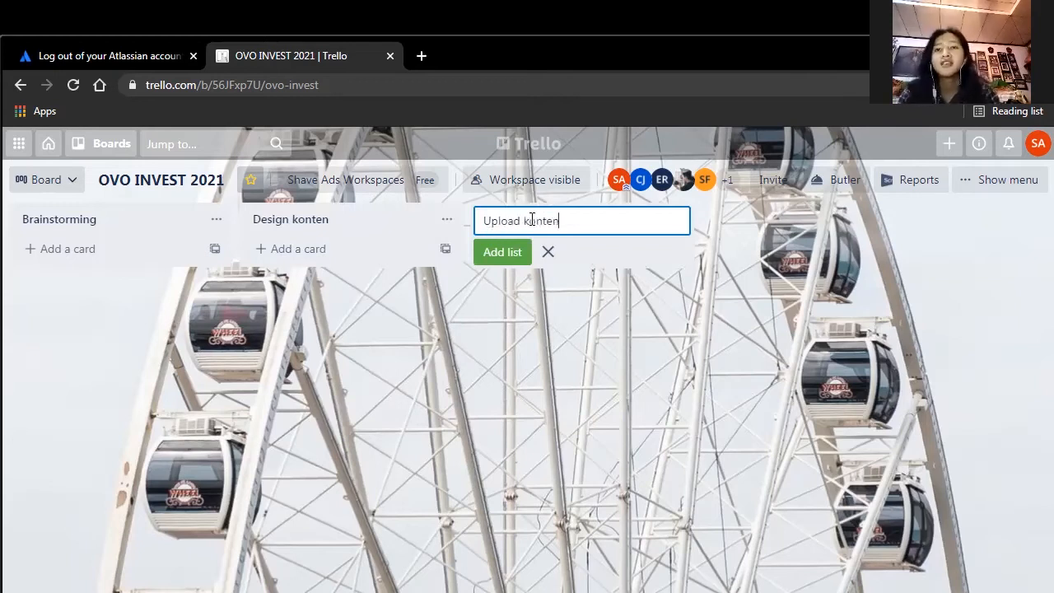
pyautogui.click(502, 251)
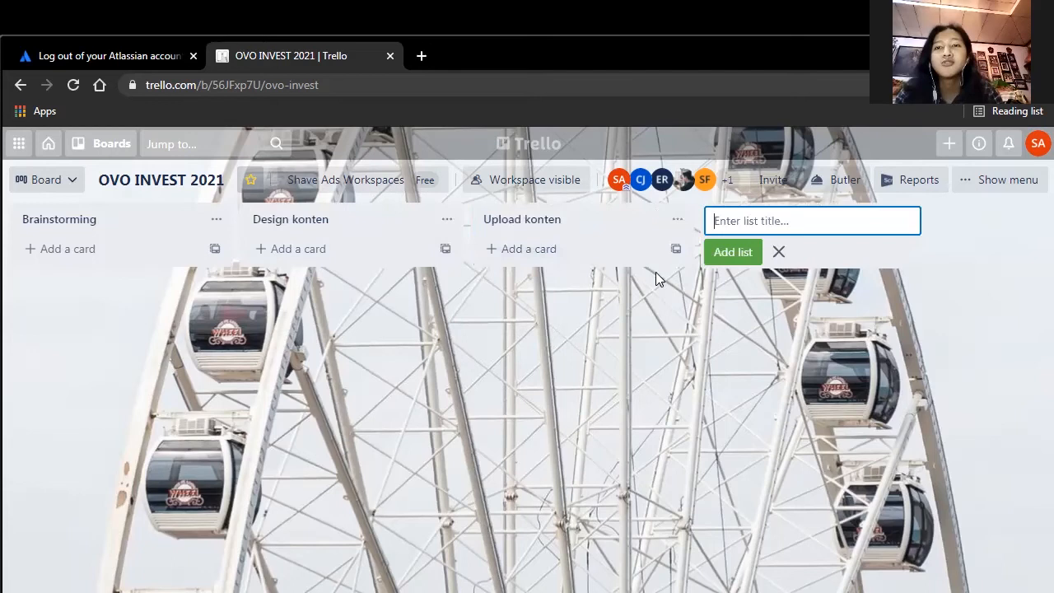
pyautogui.write('Done')
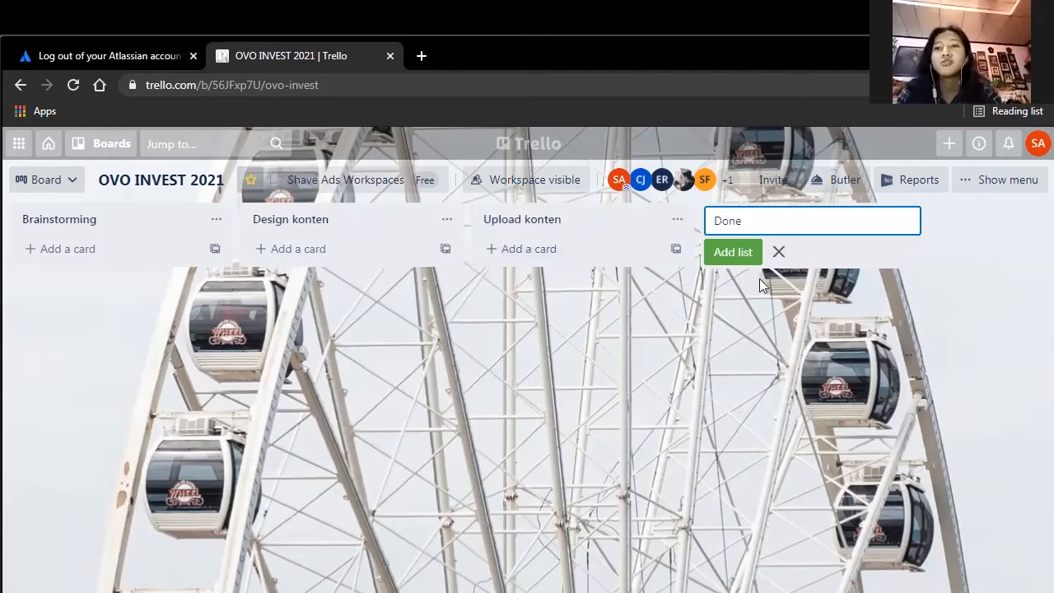
pyautogui.click(733, 252)
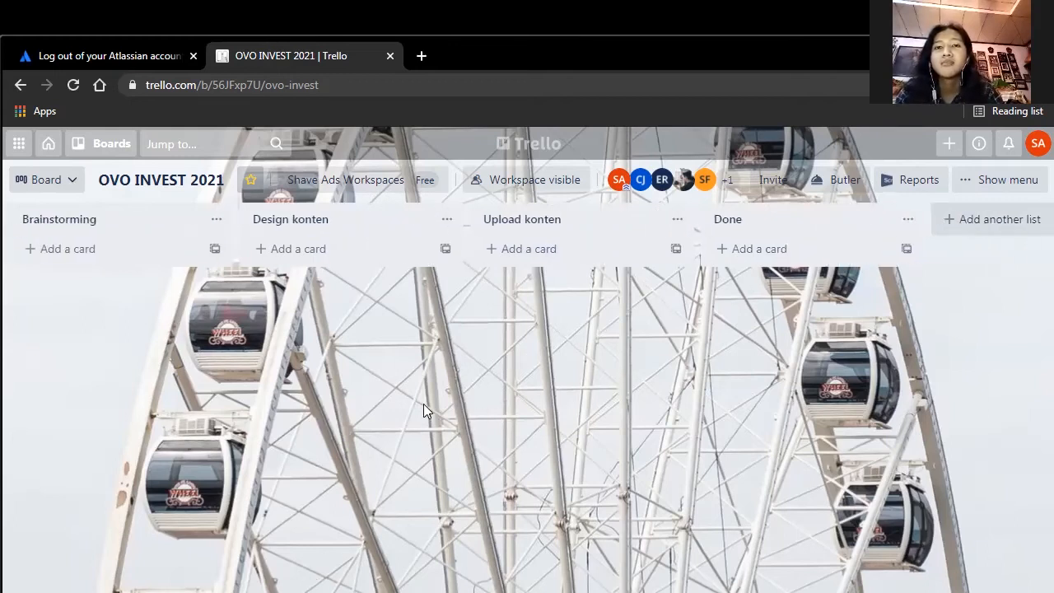
# Add a card titled Brainstorming hari 1 to the Brainstorming list.
pyautogui.click(122, 257)
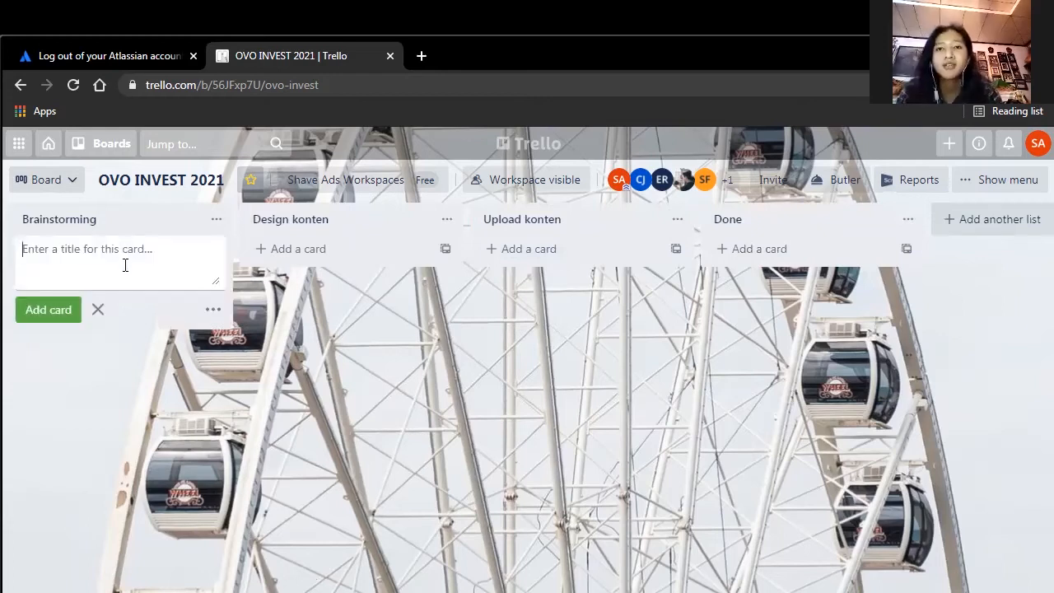
pyautogui.write('Brainstorming hari 1')
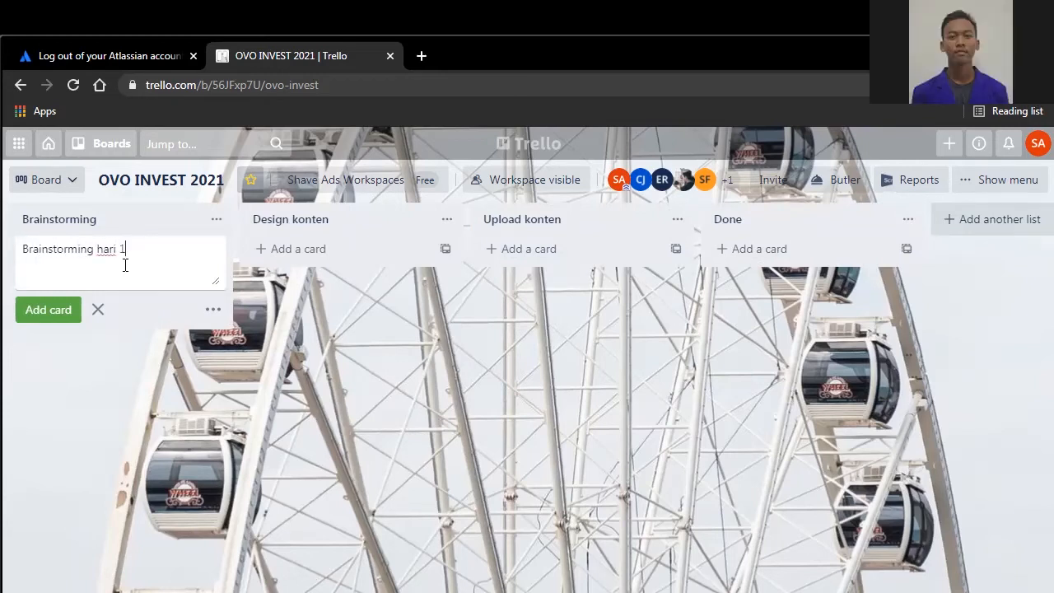
pyautogui.click(187, 365)
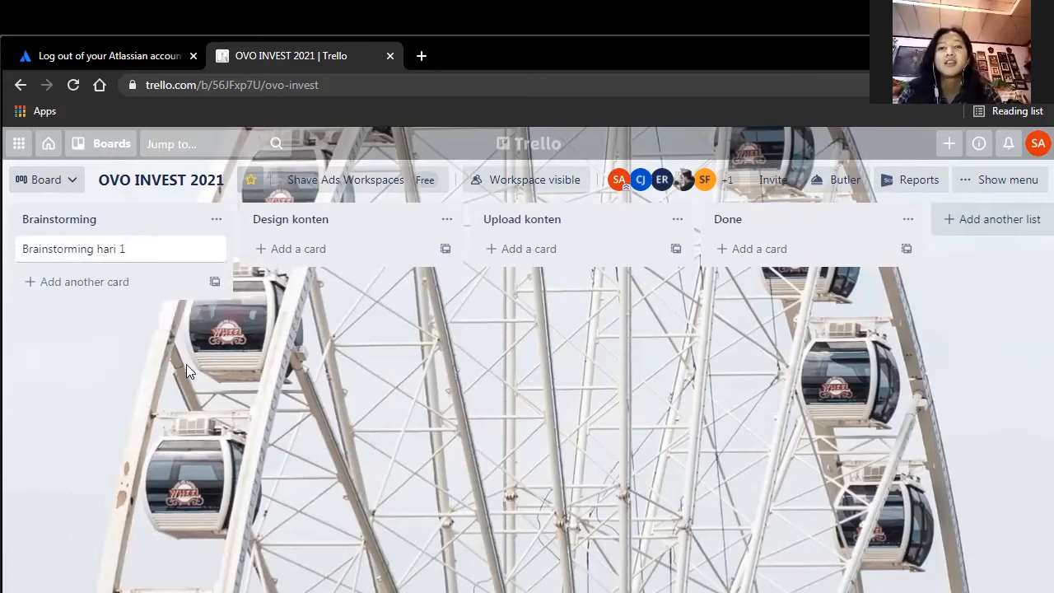
# Add a card titled Design konten ovo invest to the Design konten list.
pyautogui.click(329, 250)
pyautogui.write('Design')
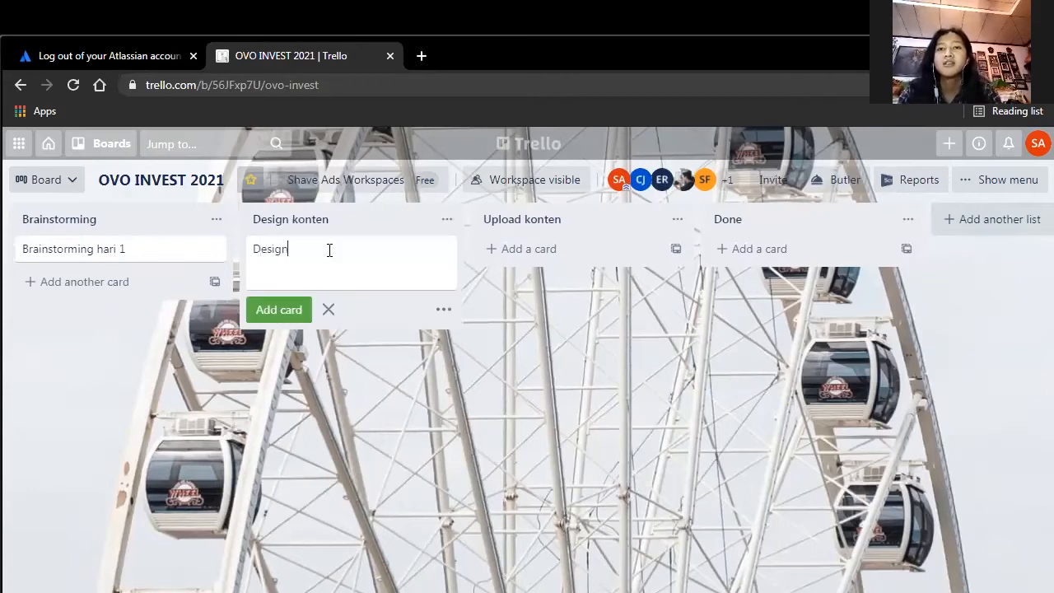
pyautogui.write(' konten p')
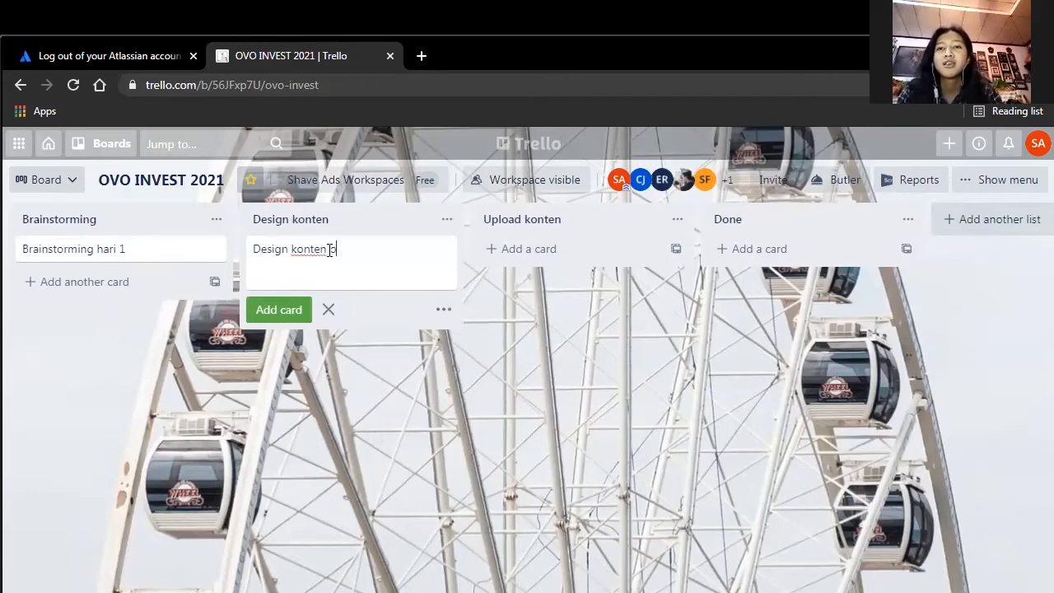
pyautogui.write('vo inves')
pyautogui.write('t')
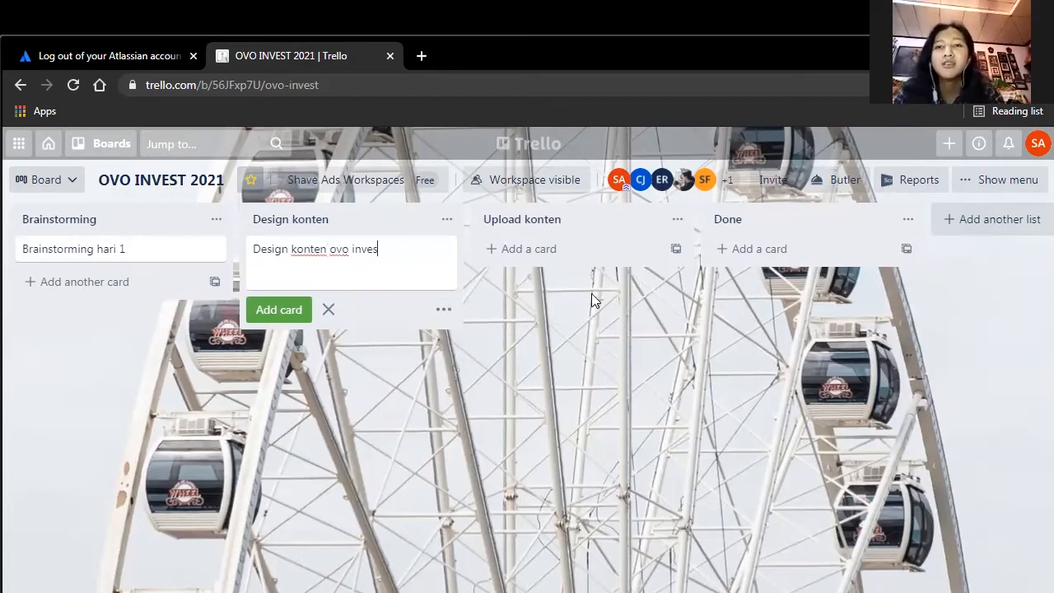
pyautogui.click(584, 260)
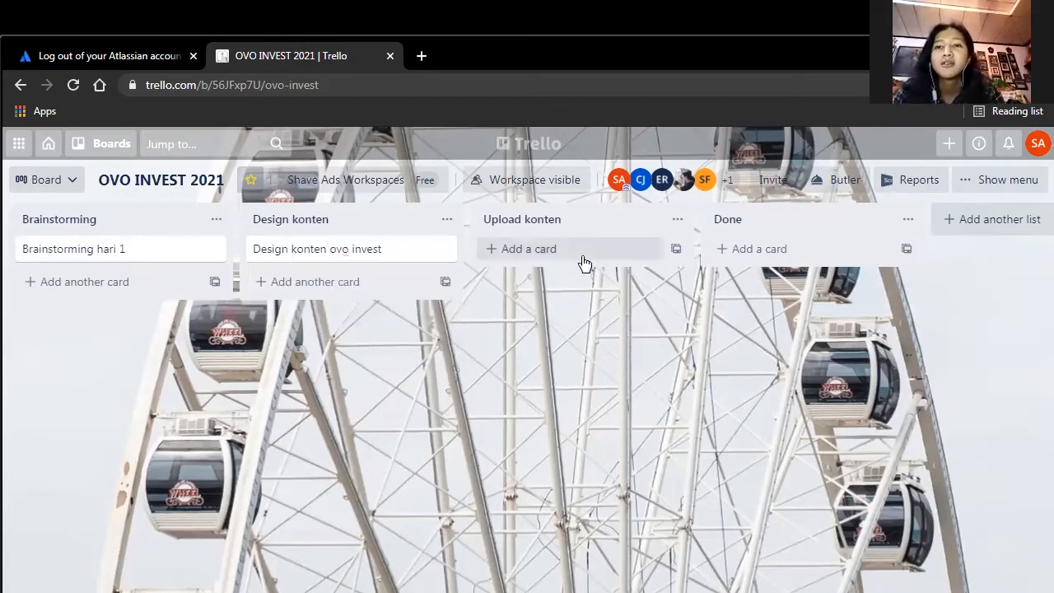
# Add a card titled Upload konten ovo invest to the Upload konten list.
pyautogui.click(583, 259)
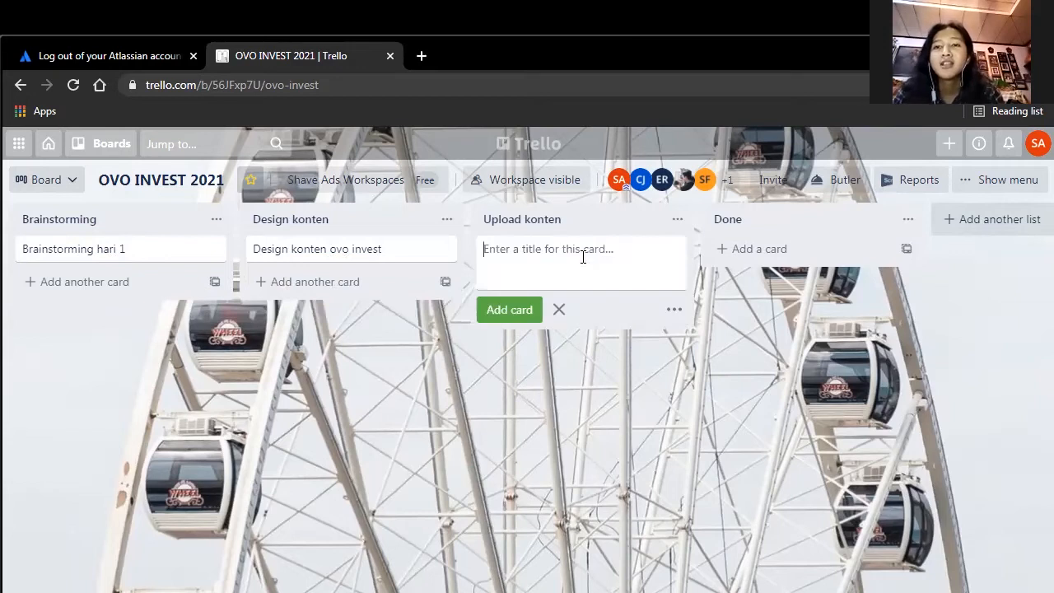
pyautogui.write('Upl')
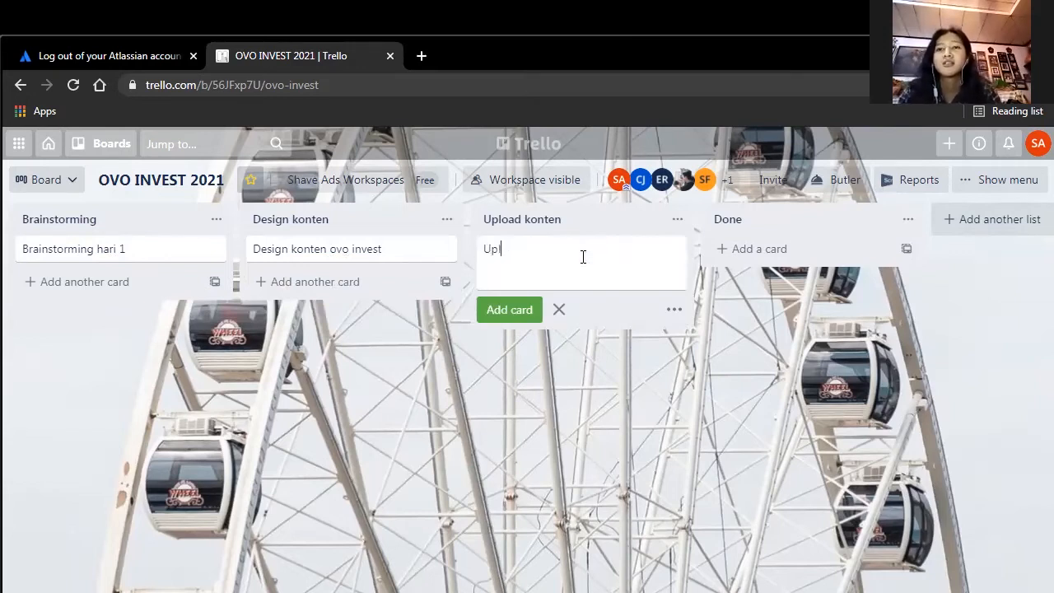
pyautogui.write('oad konten ovo invest')
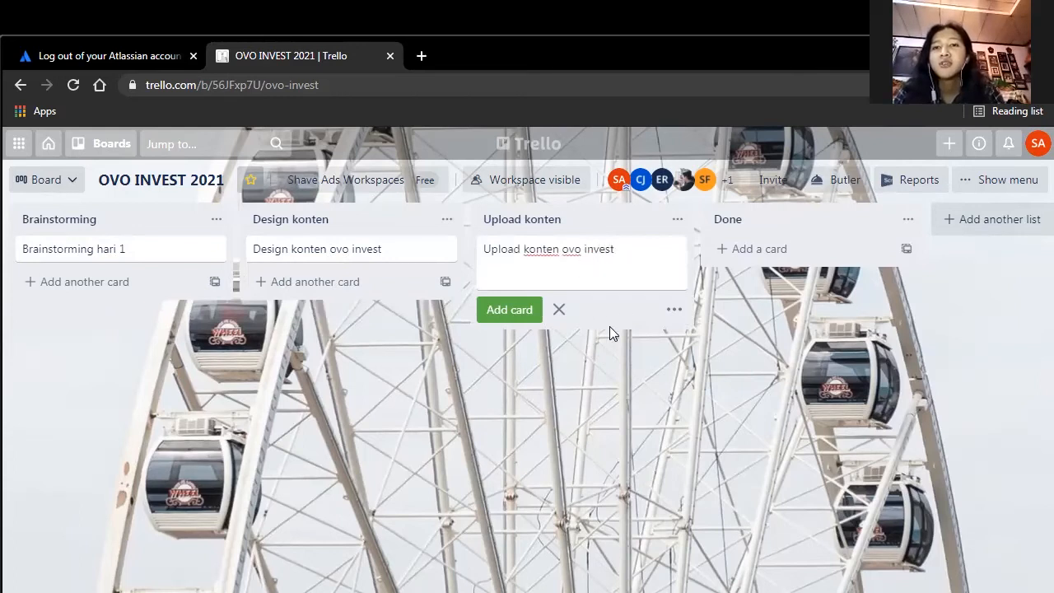
pyautogui.click(602, 379)
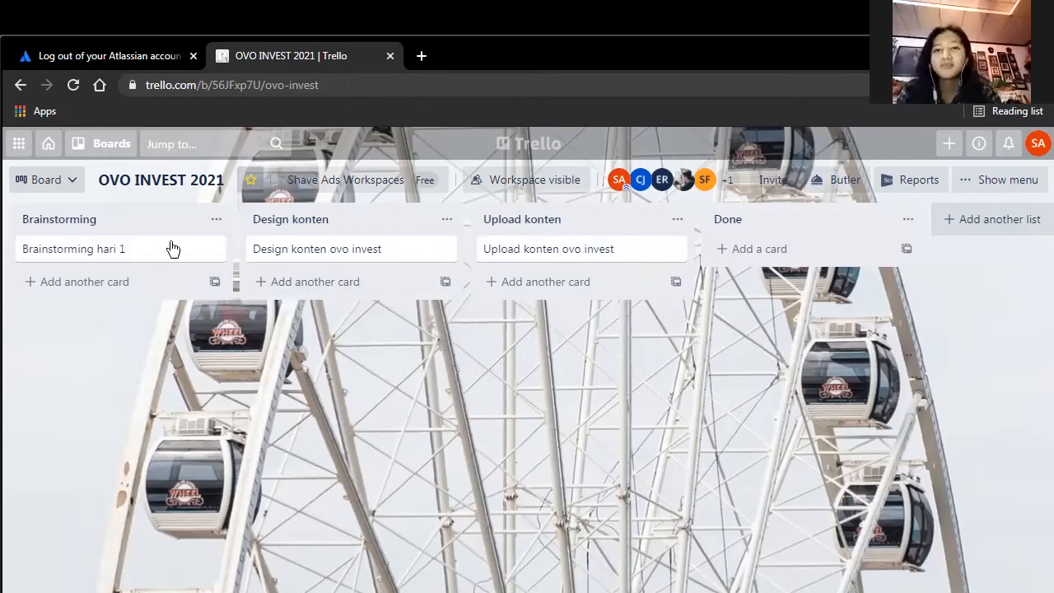
# Move the Brainstorming hari 1, Design konten ovo invest and Upload konten ovo invest cards into the Done list, in that order.
pyautogui.moveTo(172, 260); pyautogui.dragTo(863, 262)
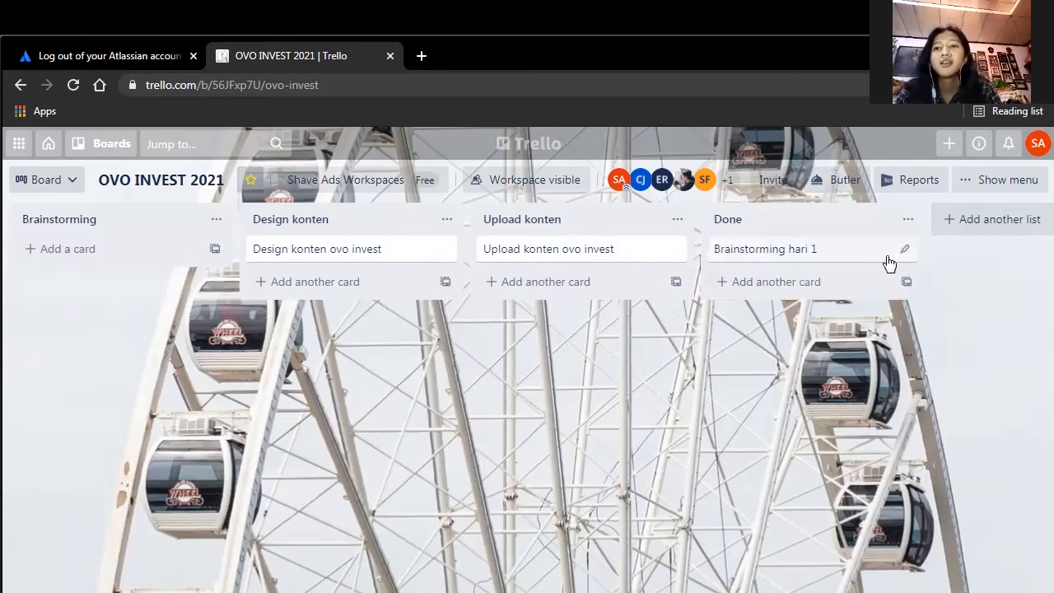
pyautogui.moveTo(396, 261); pyautogui.dragTo(832, 276)
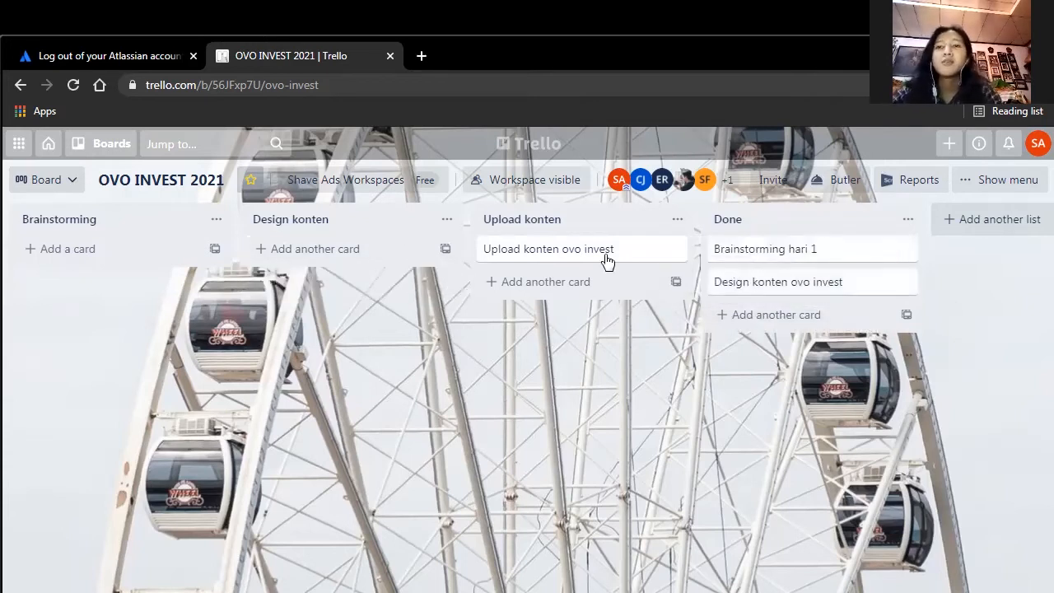
pyautogui.moveTo(606, 261); pyautogui.dragTo(787, 325)
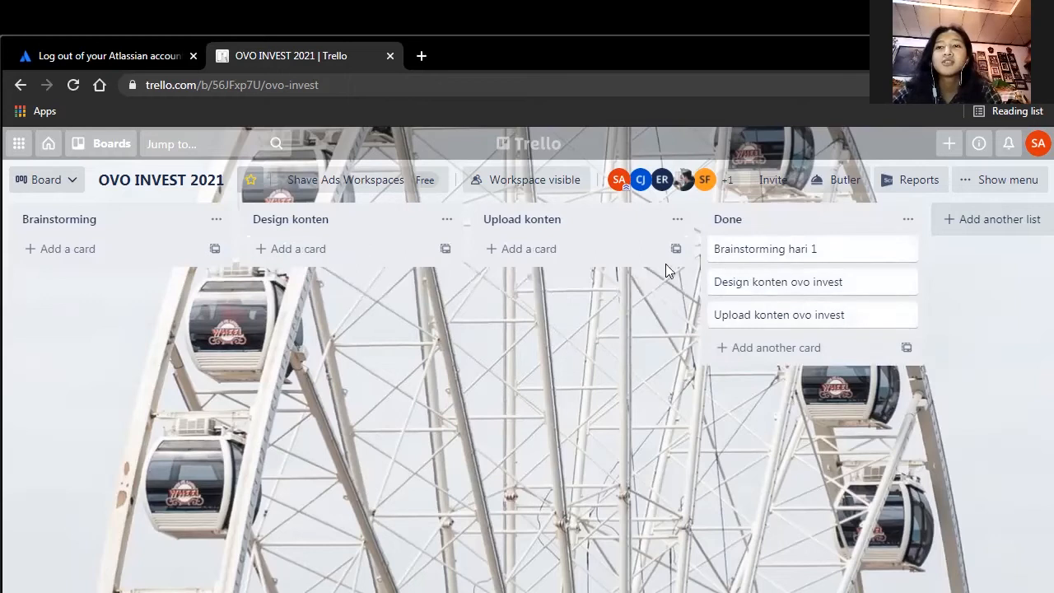
# Move the Design konten ovo invest and Upload konten ovo invest cards from Done back to the Design konten and Upload konten lists.
pyautogui.moveTo(803, 290); pyautogui.dragTo(362, 246)
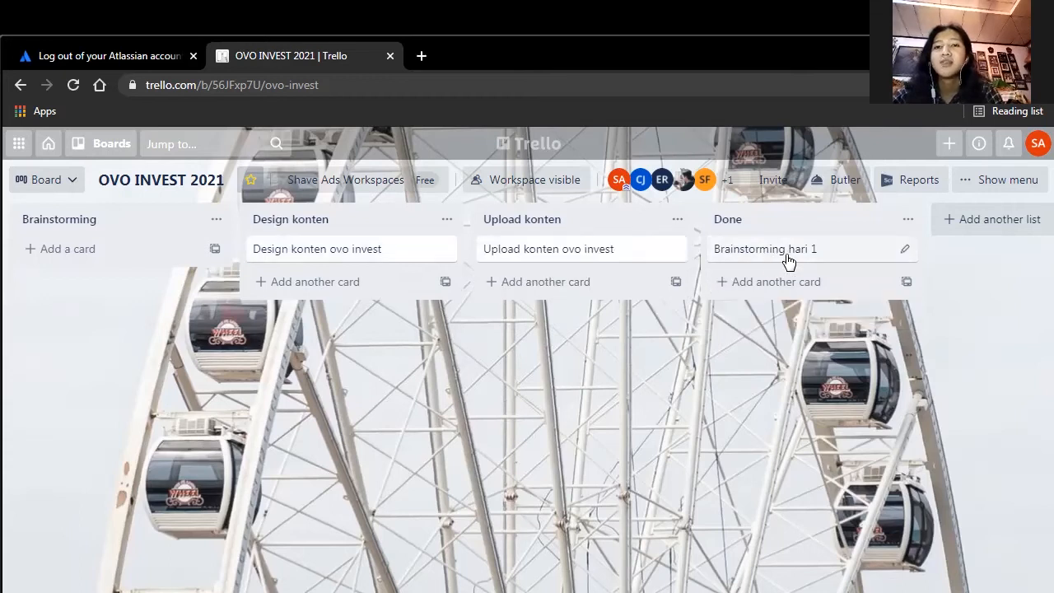
pyautogui.moveTo(791, 262); pyautogui.dragTo(761, 278)
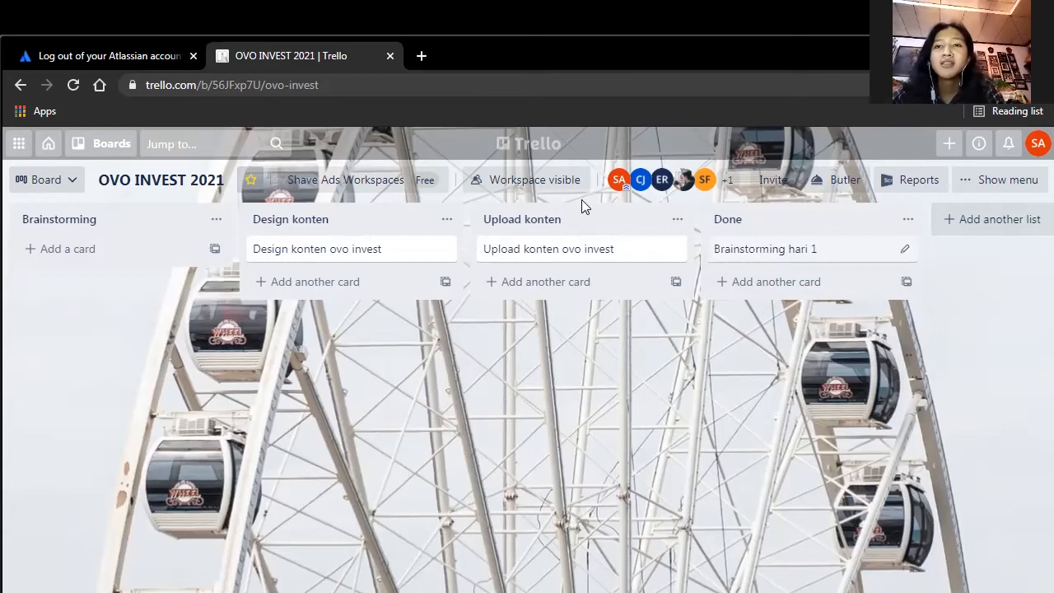
# Toggle the board's star off and on twice, leaving the board starred.
pyautogui.click(252, 187)
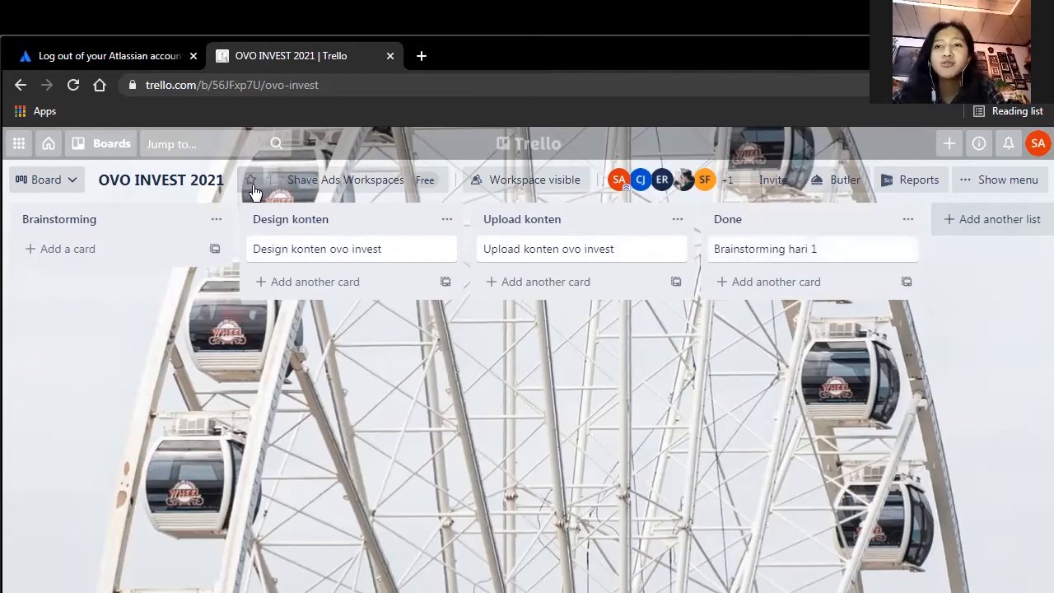
pyautogui.click(253, 187)
pyautogui.click(253, 187)
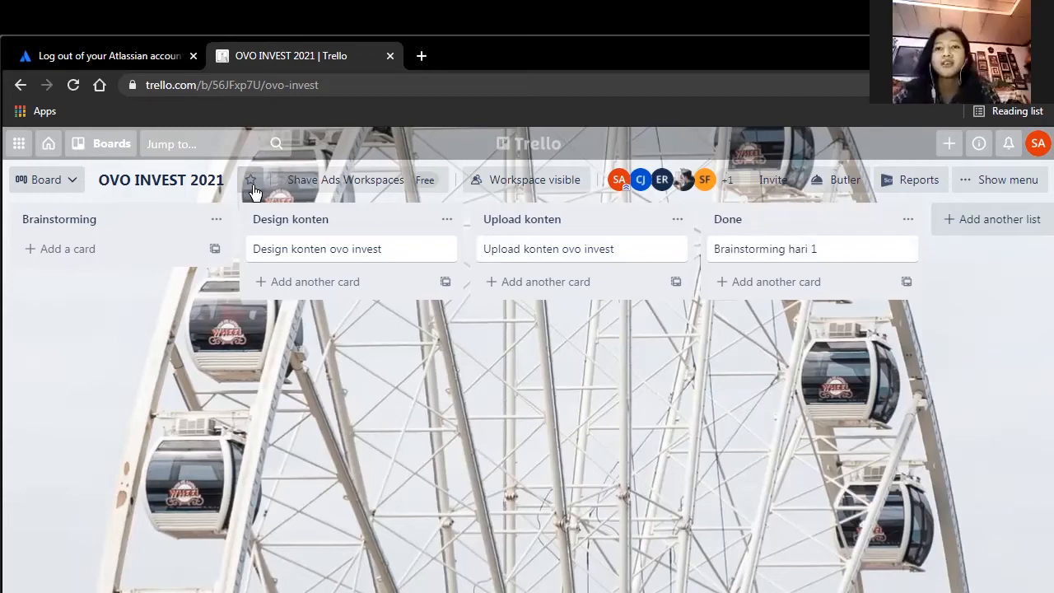
pyautogui.click(252, 182)
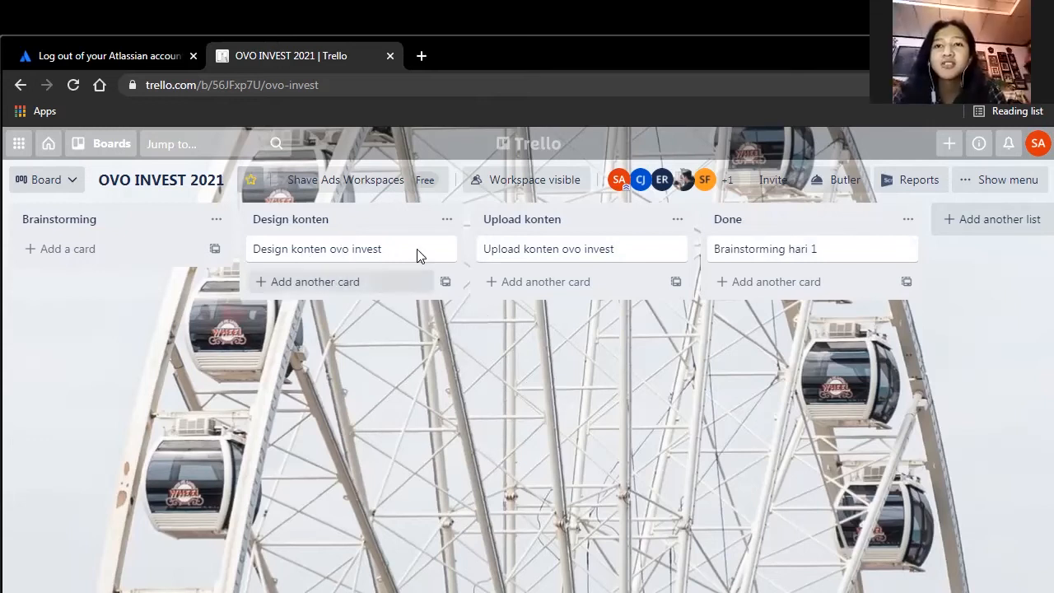
# Examine the board's workspace options and its visibility choices.
pyautogui.click(407, 190)
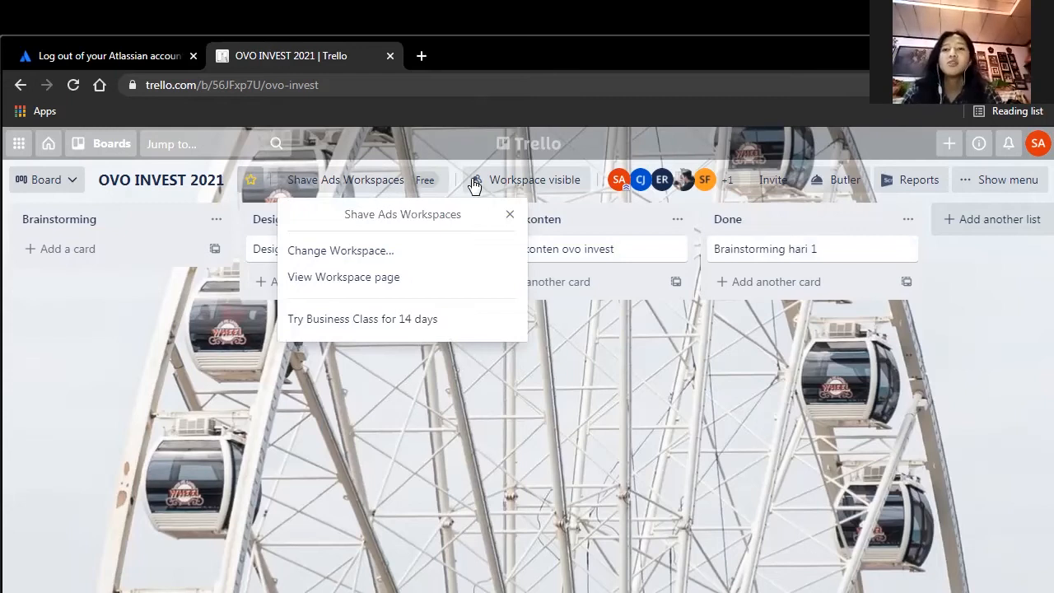
pyautogui.click(604, 347)
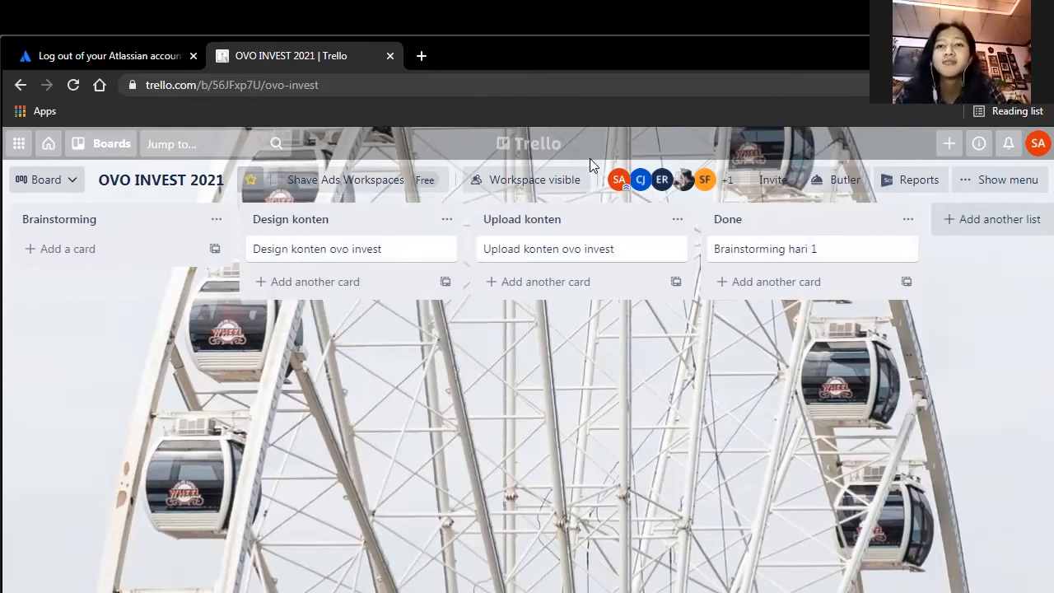
pyautogui.click(556, 181)
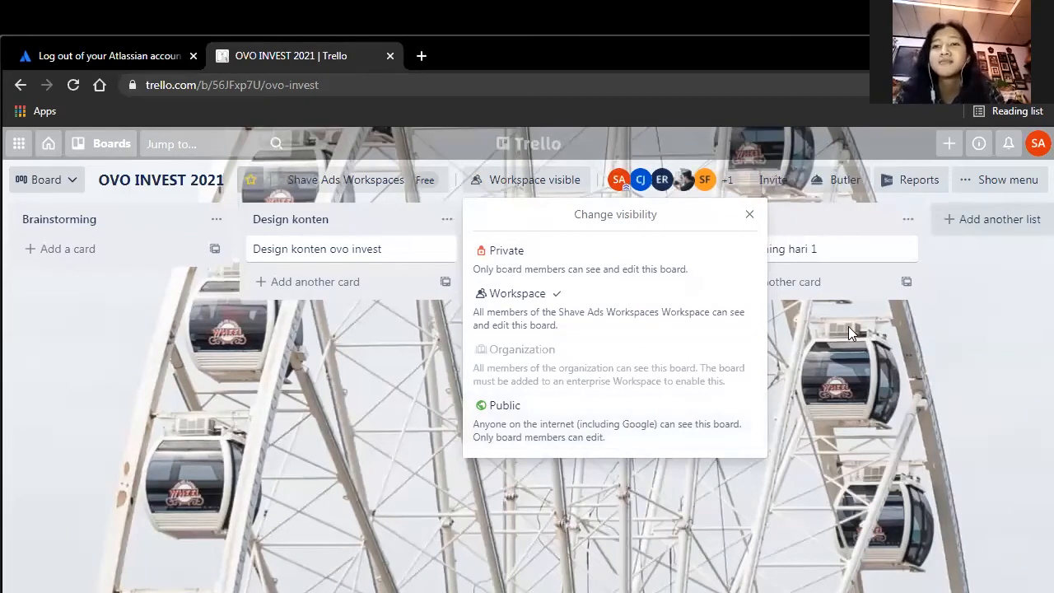
# Remove the two members with the initials CJ and ER from the board.
pyautogui.click(642, 180)
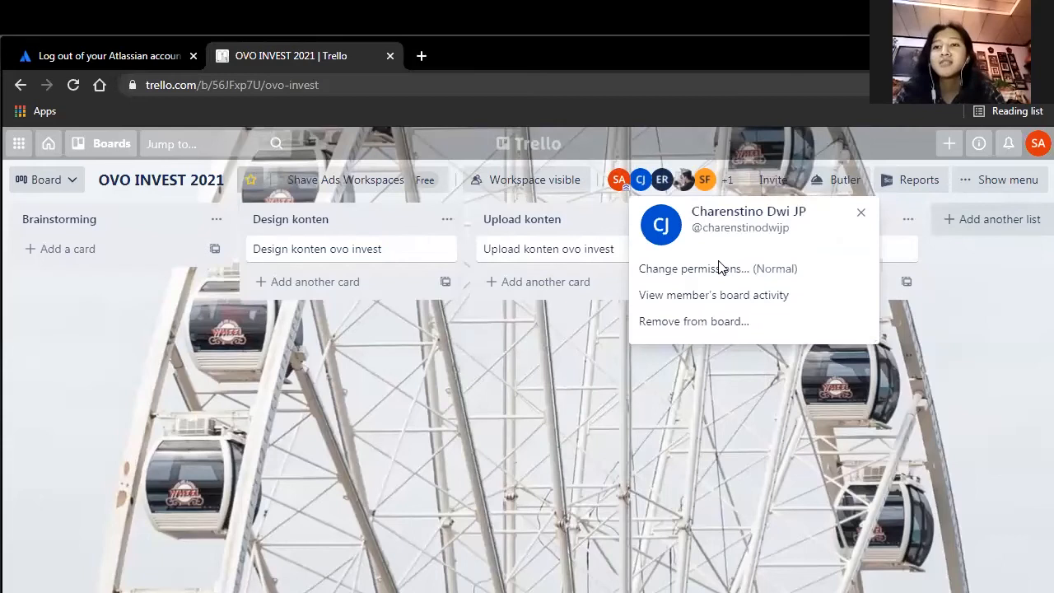
pyautogui.click(693, 321)
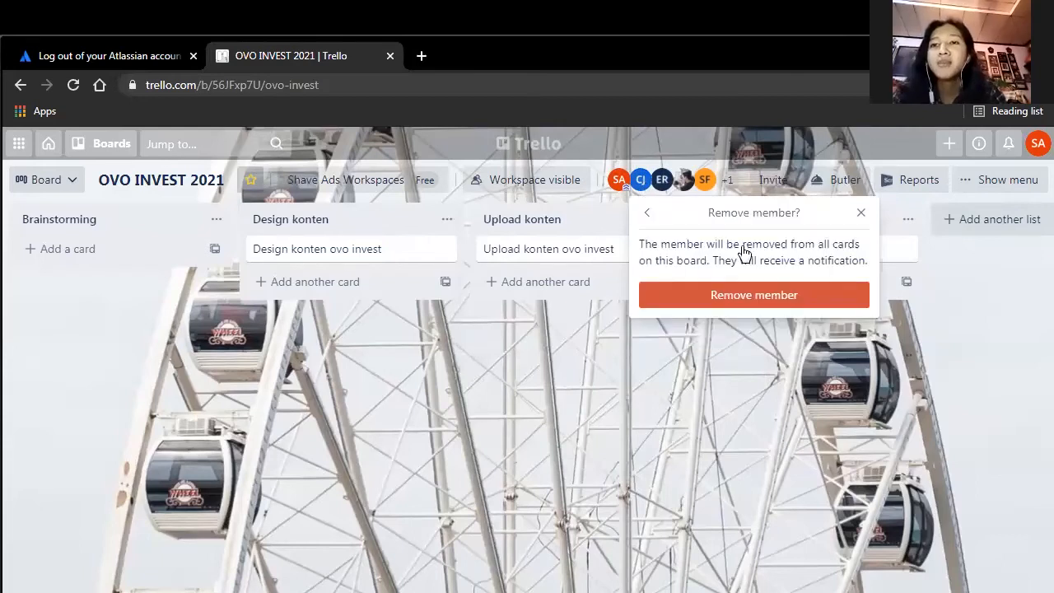
pyautogui.click(653, 180)
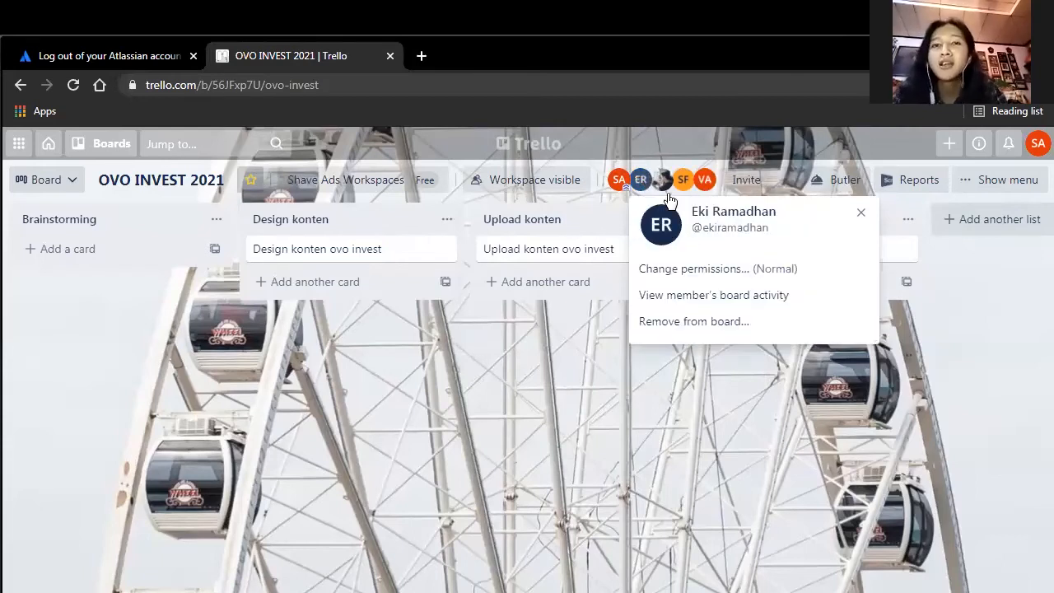
pyautogui.click(762, 321)
pyautogui.click(753, 294)
# Invite the two removed members back to the board, finding each by name, and send the invitation.
pyautogui.click(721, 183)
pyautogui.write('charens')
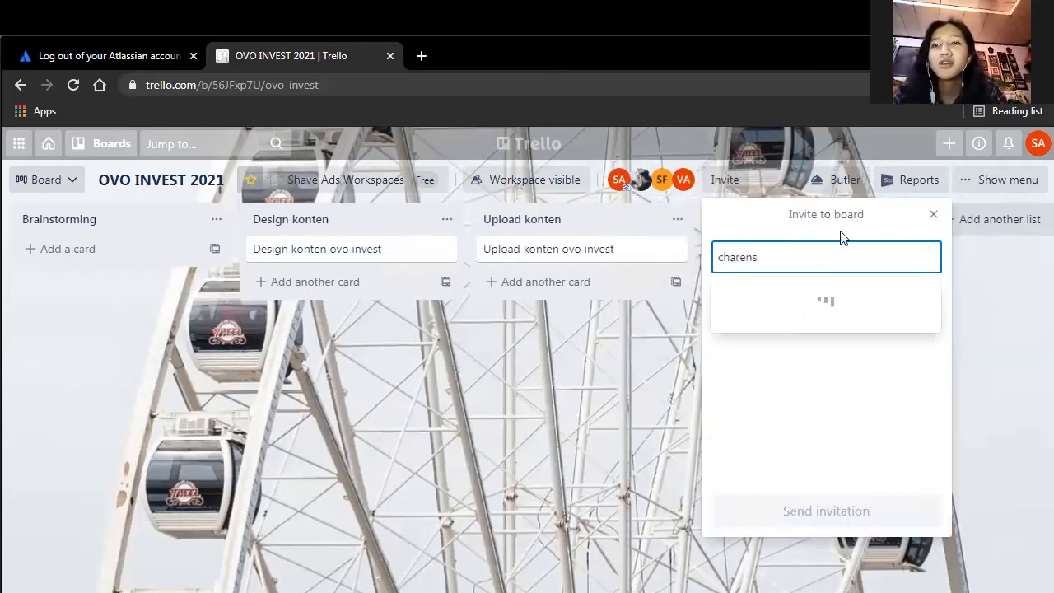
pyautogui.click(825, 299)
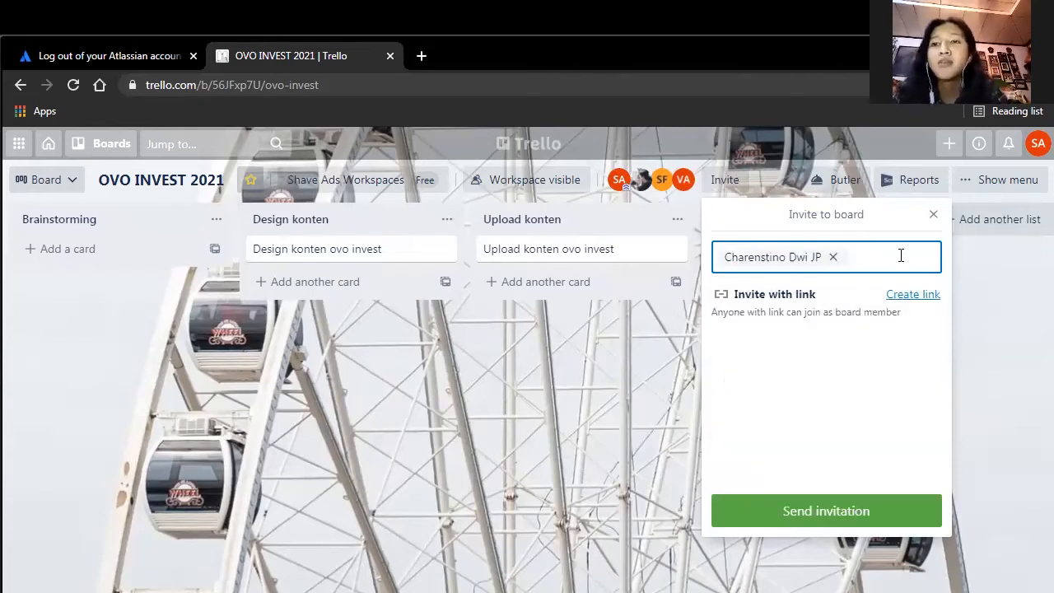
pyautogui.write('eki')
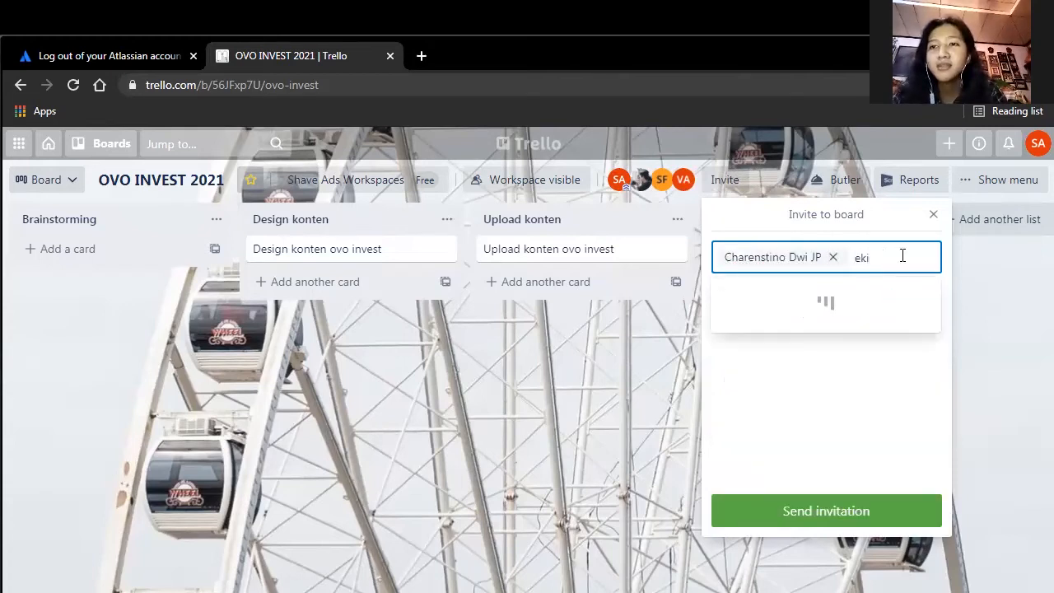
pyautogui.click(825, 307)
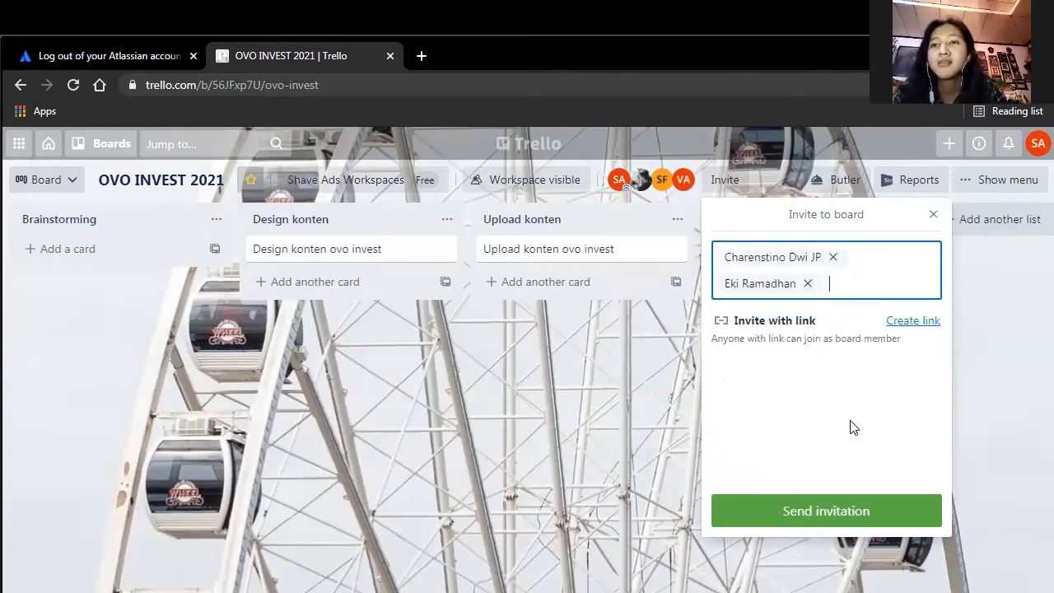
pyautogui.click(854, 495)
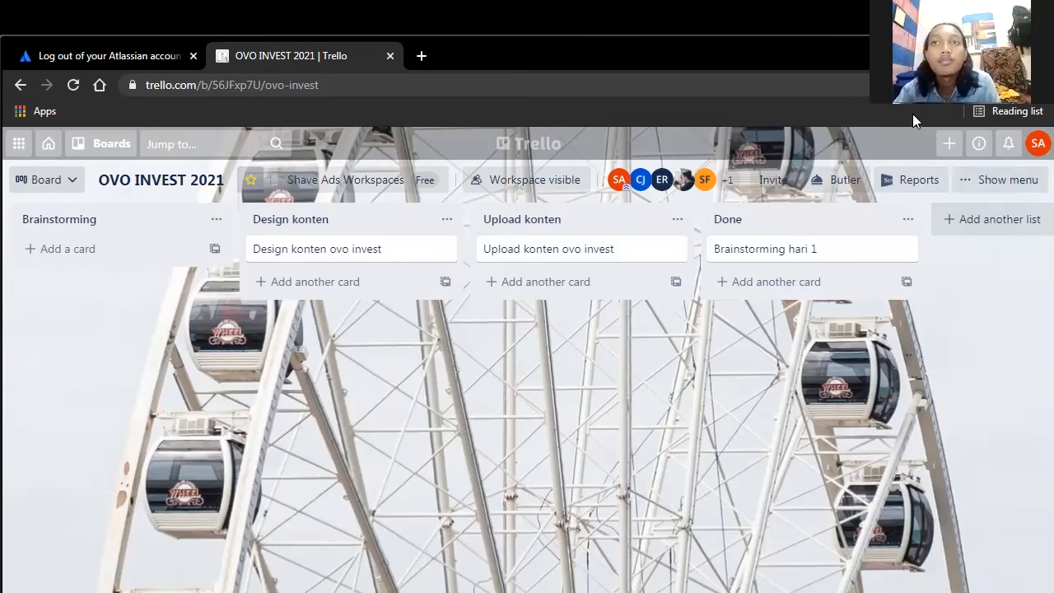
# Examine the board's About this board details and its photo, color and custom background options.
pyautogui.click(1019, 178)
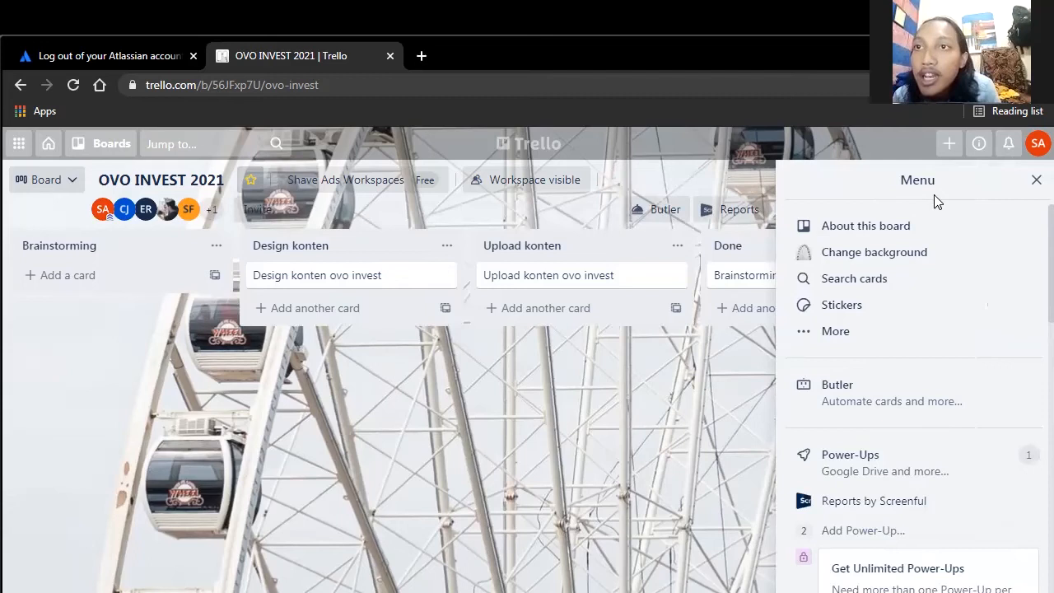
pyautogui.click(932, 226)
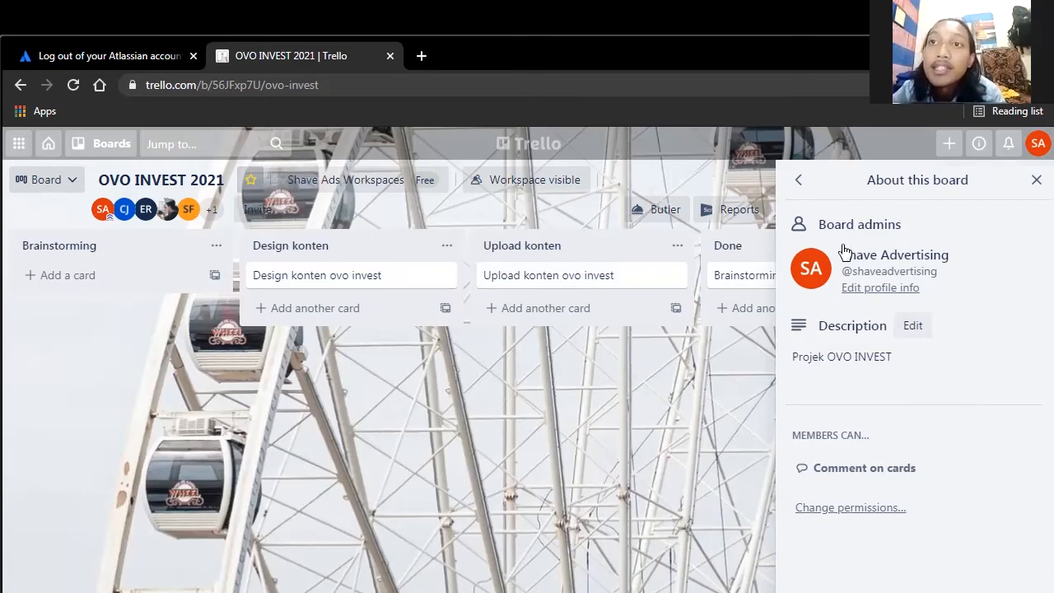
pyautogui.click(798, 183)
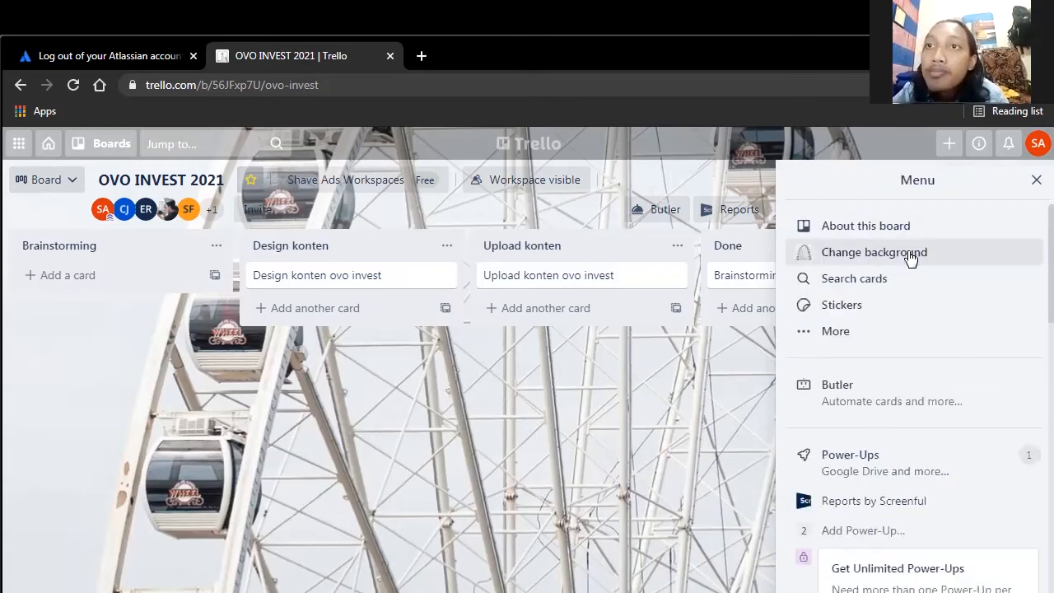
pyautogui.click(908, 252)
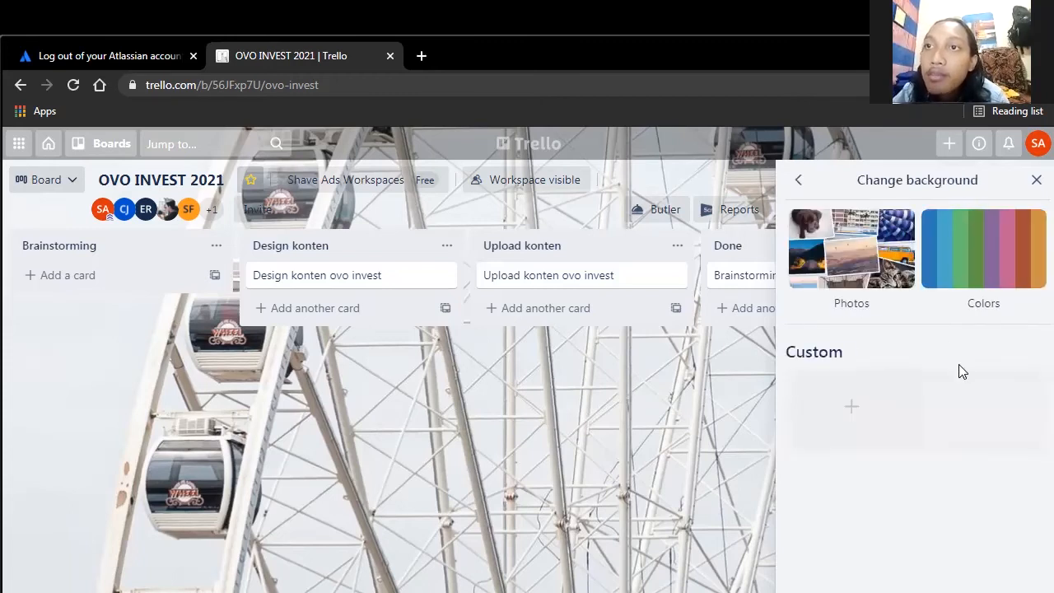
pyautogui.click(869, 272)
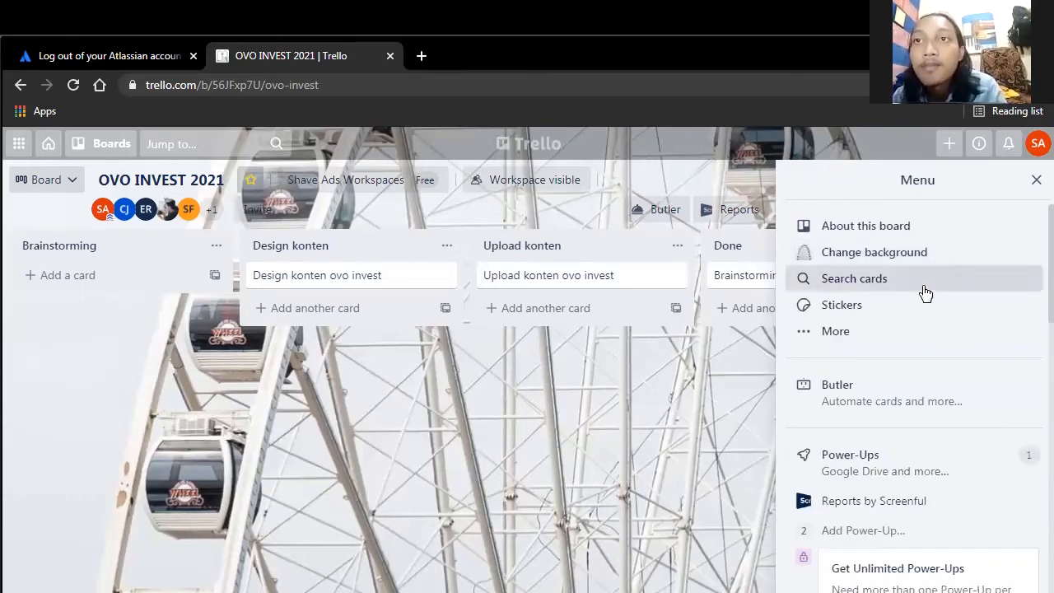
# Search the board's cards for brainstorming, design and upload konten in turn, and clear the search filter.
pyautogui.click(923, 288)
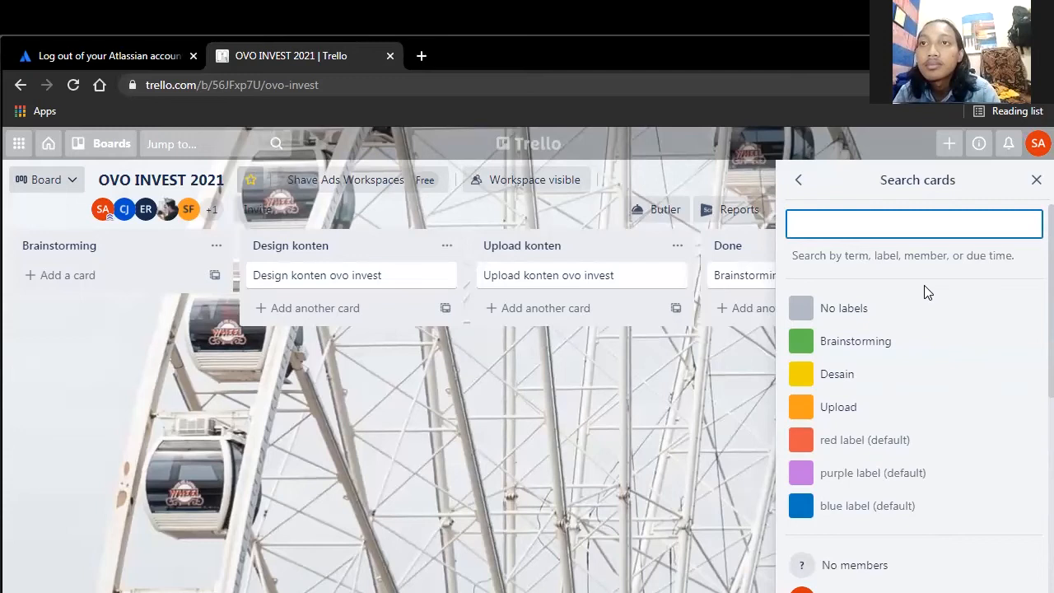
pyautogui.write('brainstorming')
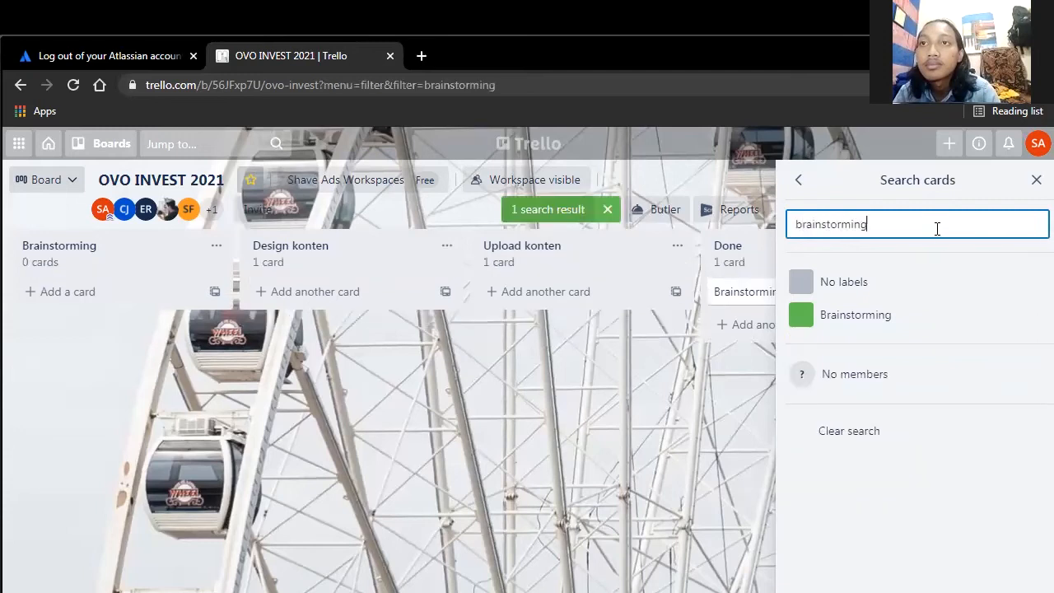
pyautogui.doubleClick(852, 226)
pyautogui.write('design')
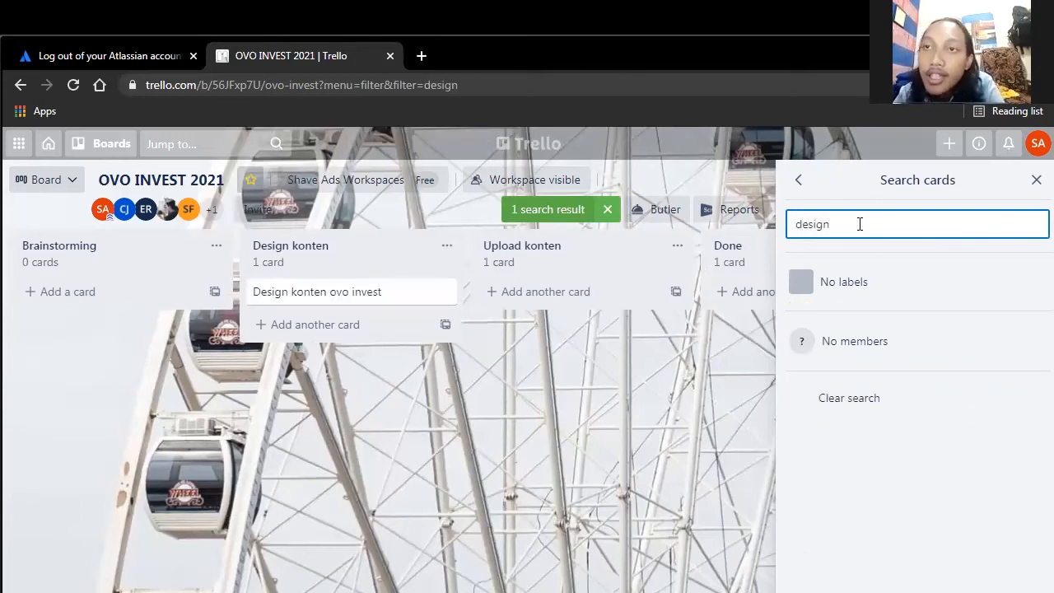
pyautogui.moveTo(857, 224); pyautogui.dragTo(778, 224)
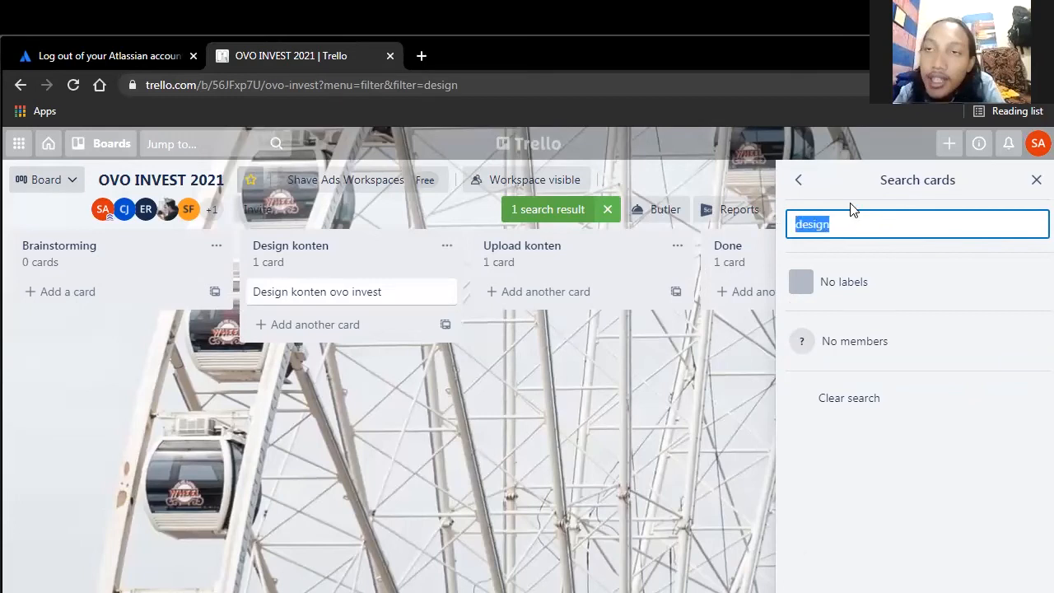
pyautogui.write('upload k')
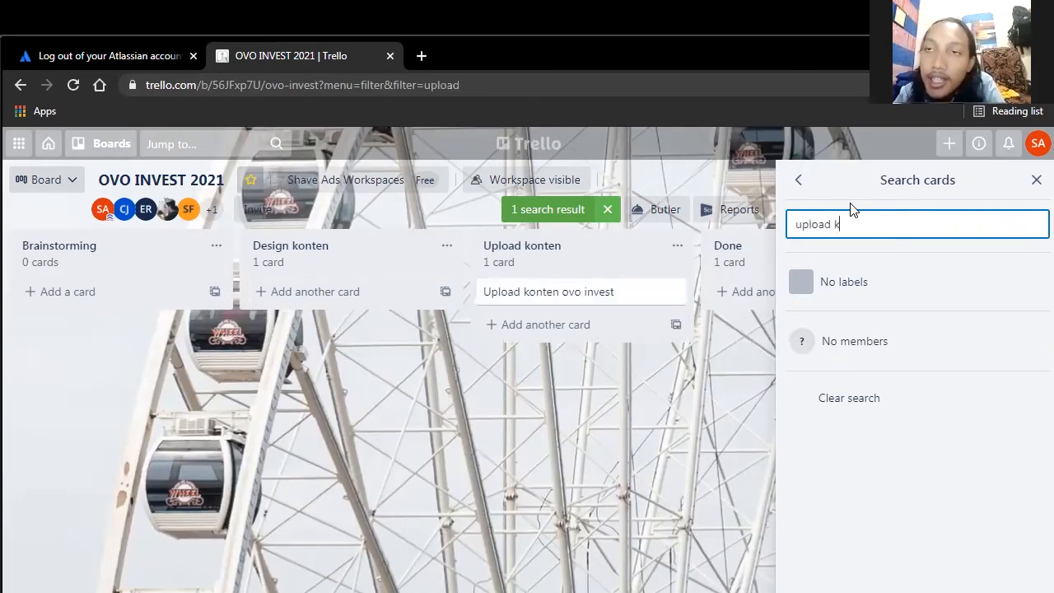
pyautogui.write('onten')
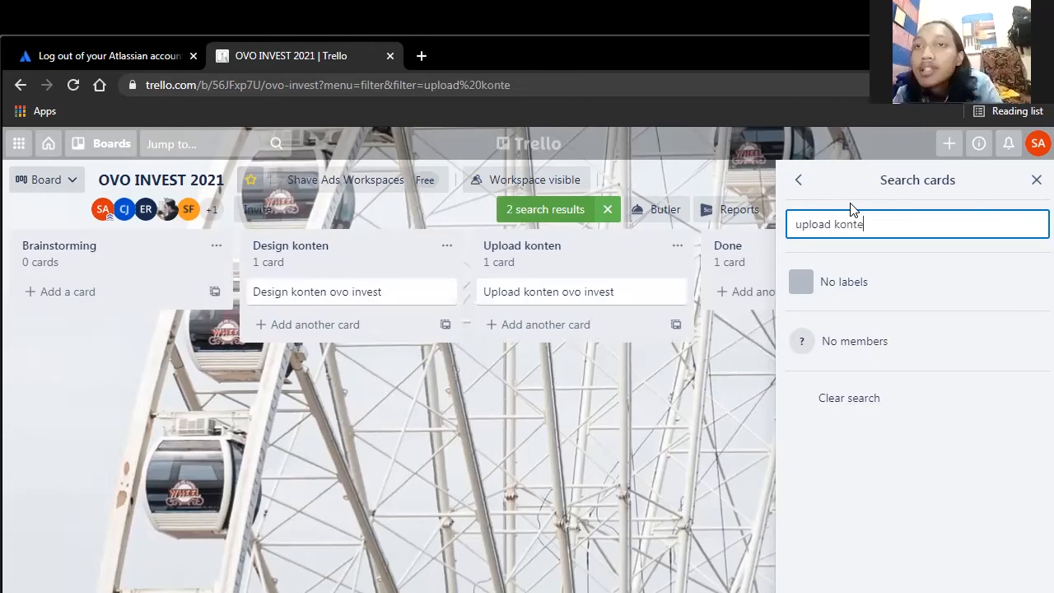
pyautogui.click(799, 180)
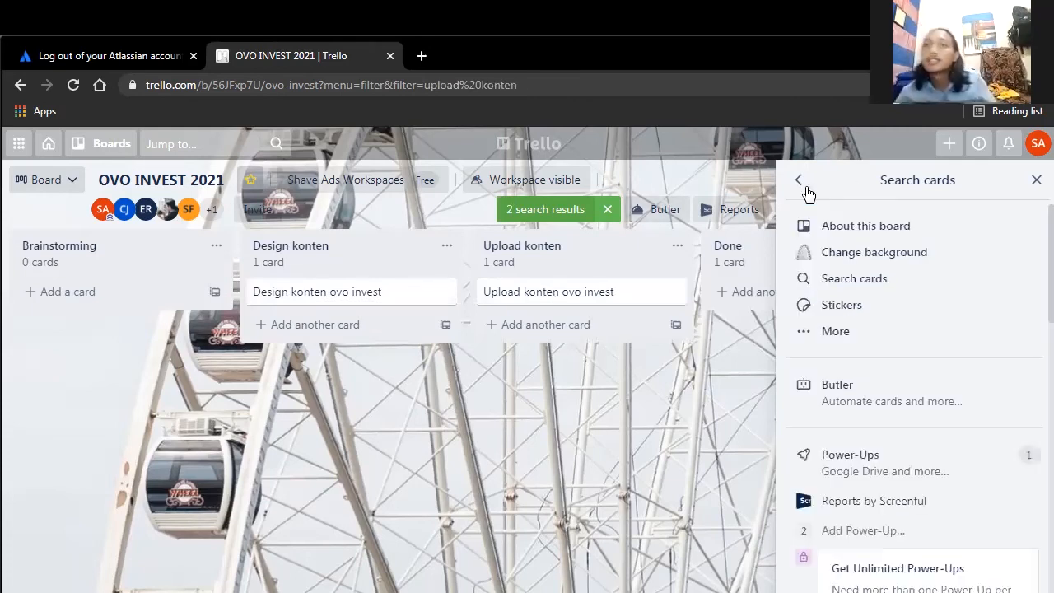
pyautogui.click(608, 210)
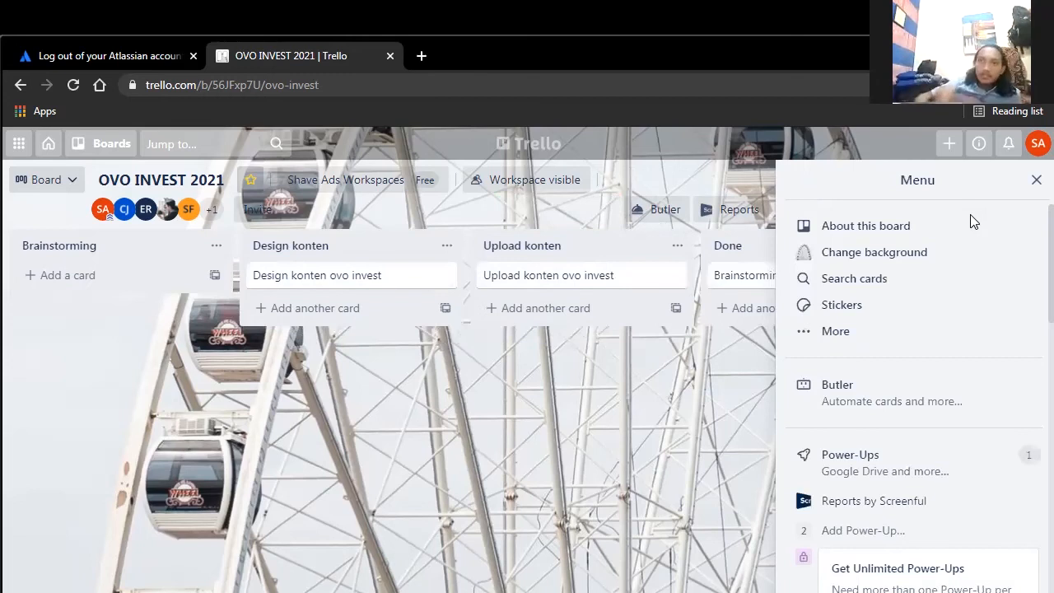
# Place the green check mark sticker on the Upload konten ovo invest card and return to the board menu.
pyautogui.click(895, 308)
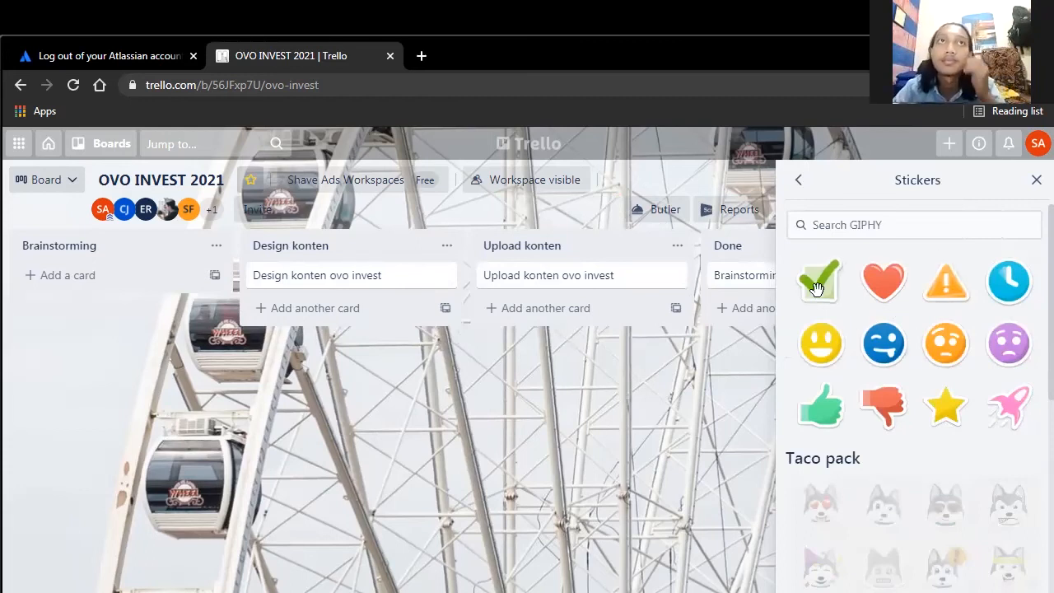
pyautogui.scroll(-1, 923, 332)
pyautogui.scroll(-2, 923, 332)
pyautogui.scroll(3, 915, 321)
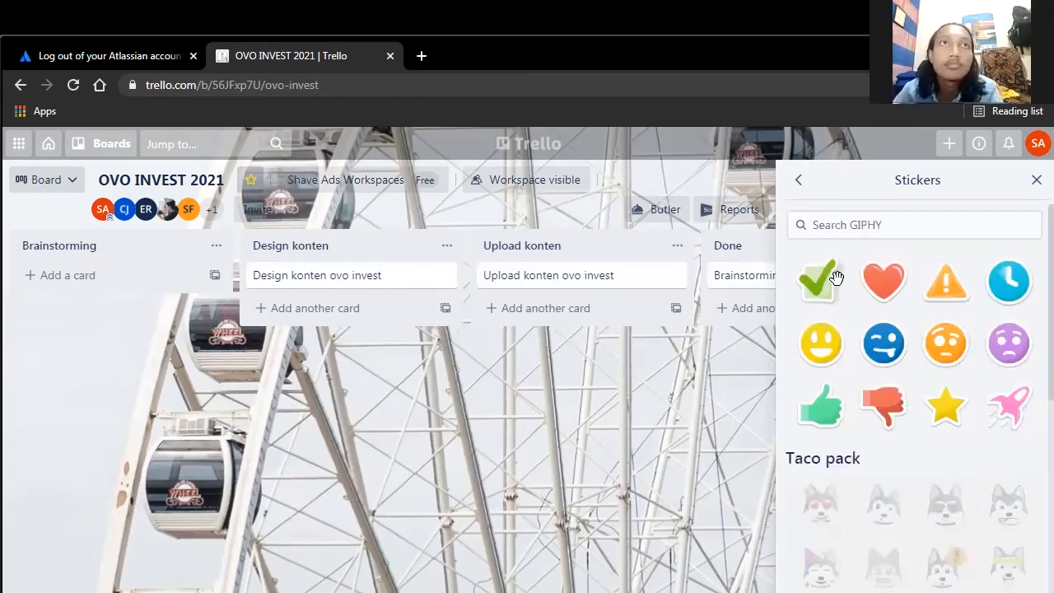
pyautogui.moveTo(823, 279); pyautogui.dragTo(631, 279)
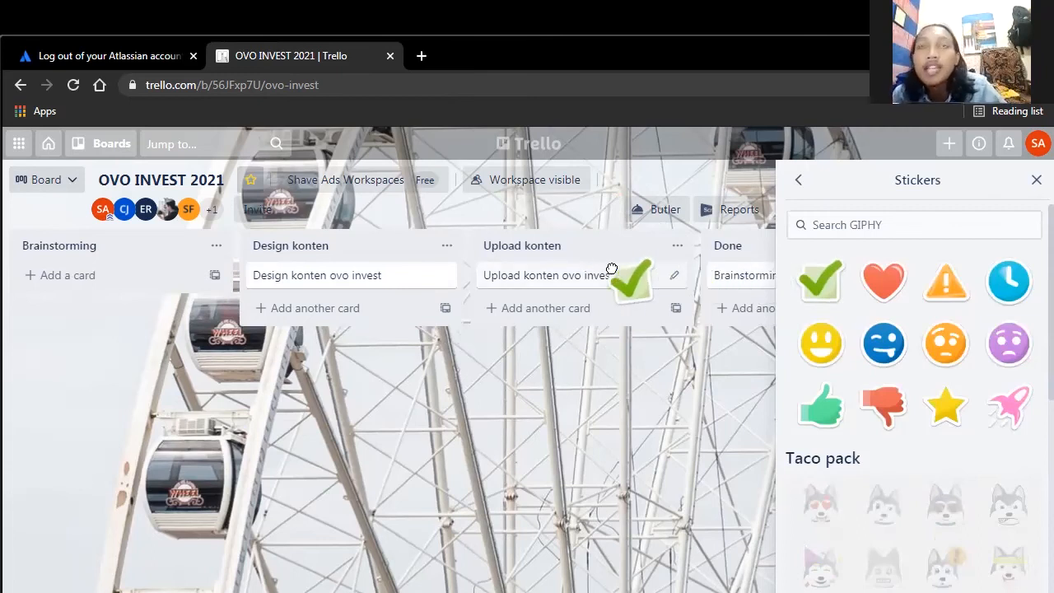
pyautogui.moveTo(829, 261); pyautogui.dragTo(599, 273)
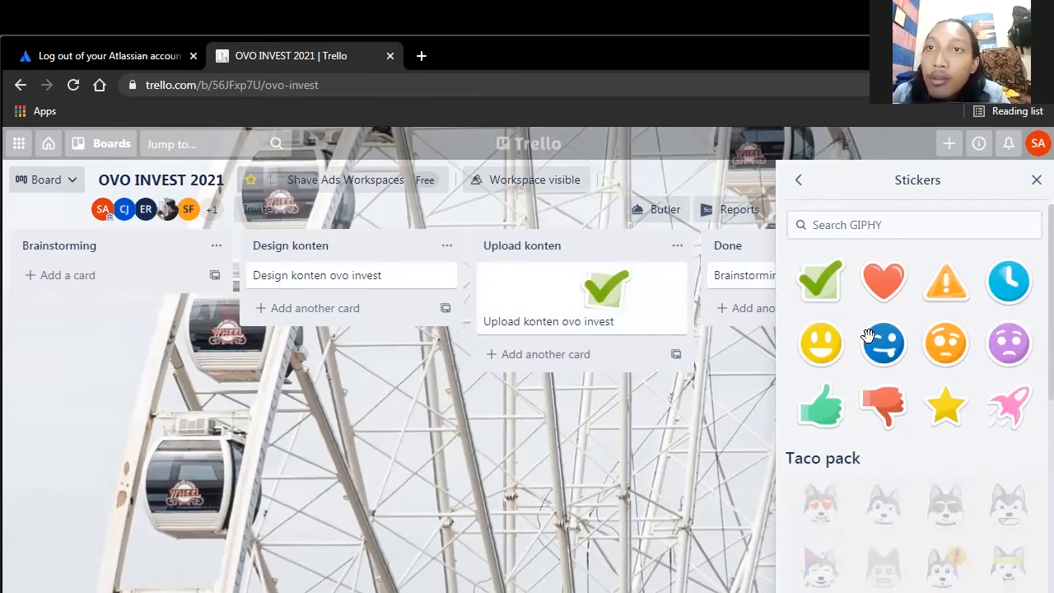
pyautogui.scroll(-3, 979, 362)
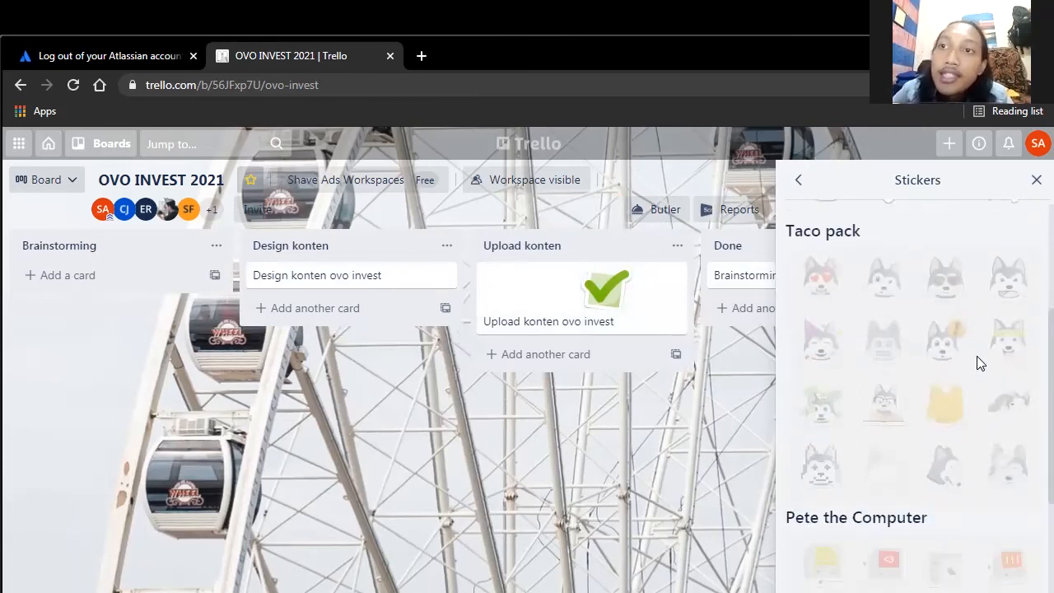
pyautogui.scroll(3, 800, 182)
pyautogui.click(801, 183)
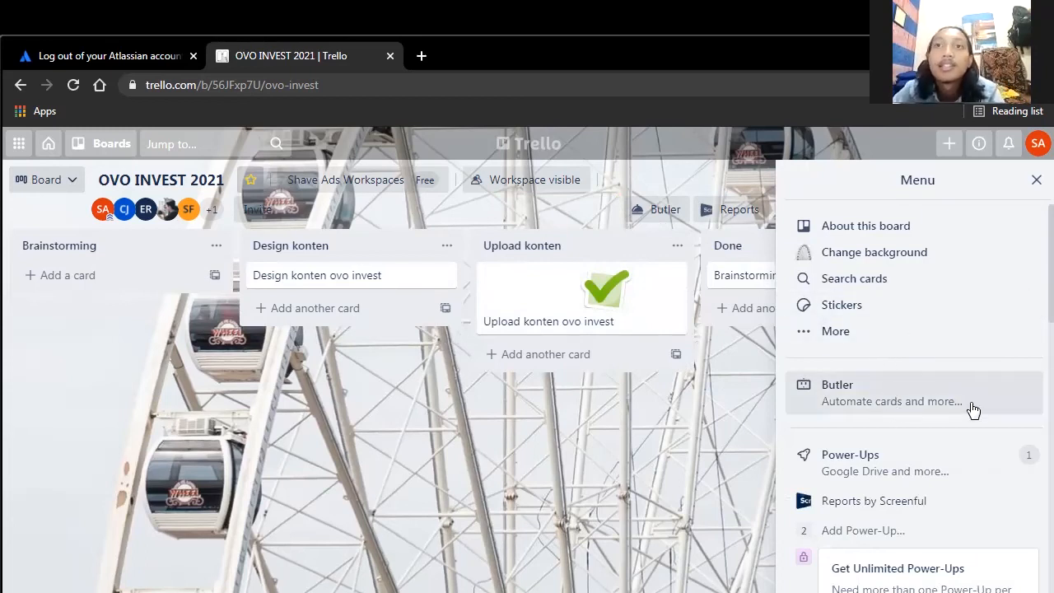
# Browse the board's featured Power-Ups and their categories, and close the Power-Ups directory.
pyautogui.click(937, 471)
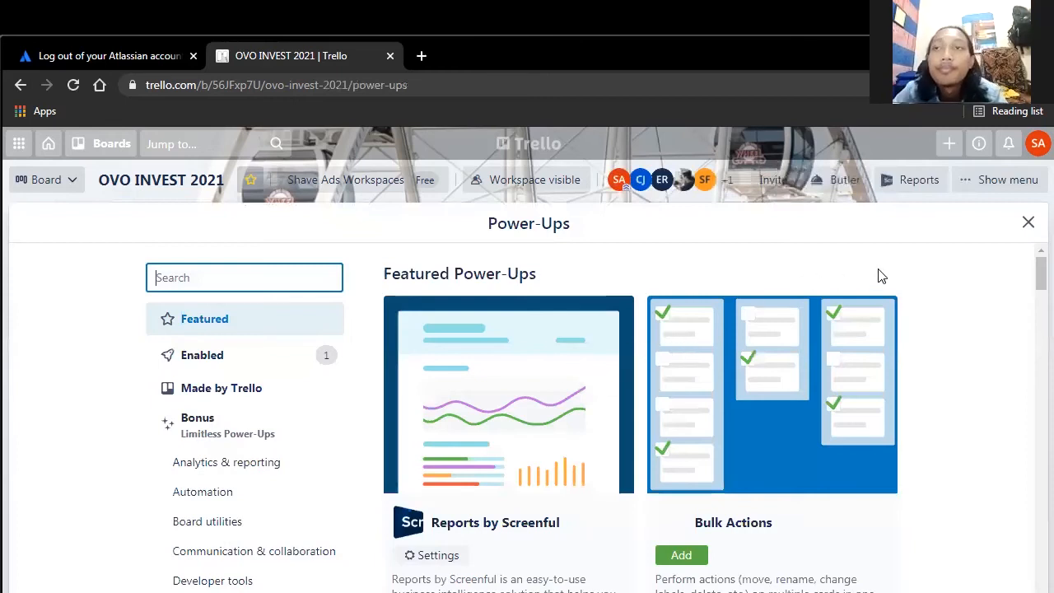
pyautogui.click(887, 262)
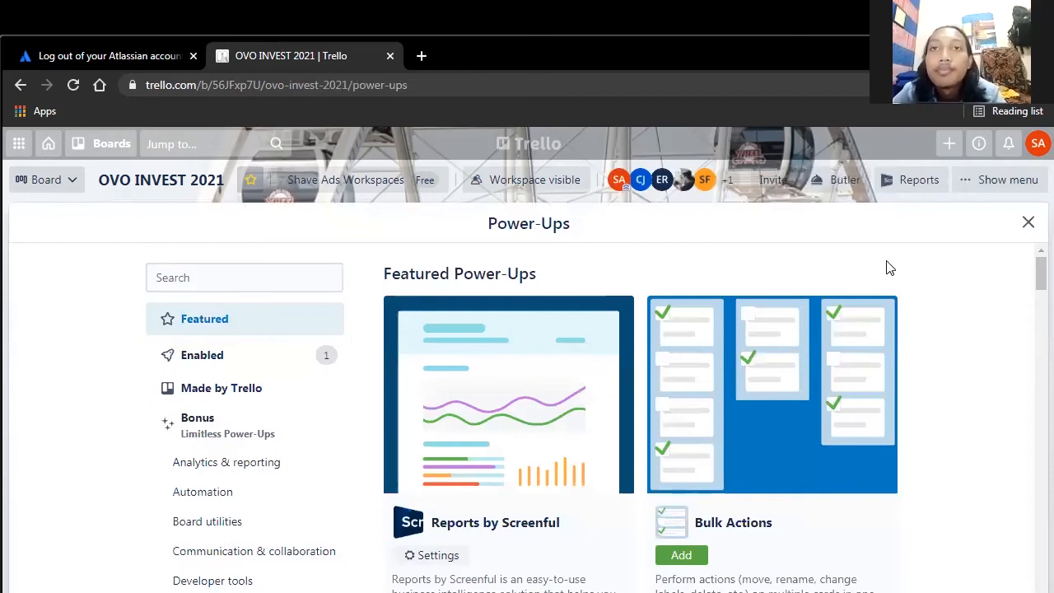
pyautogui.scroll(-2, 889, 268)
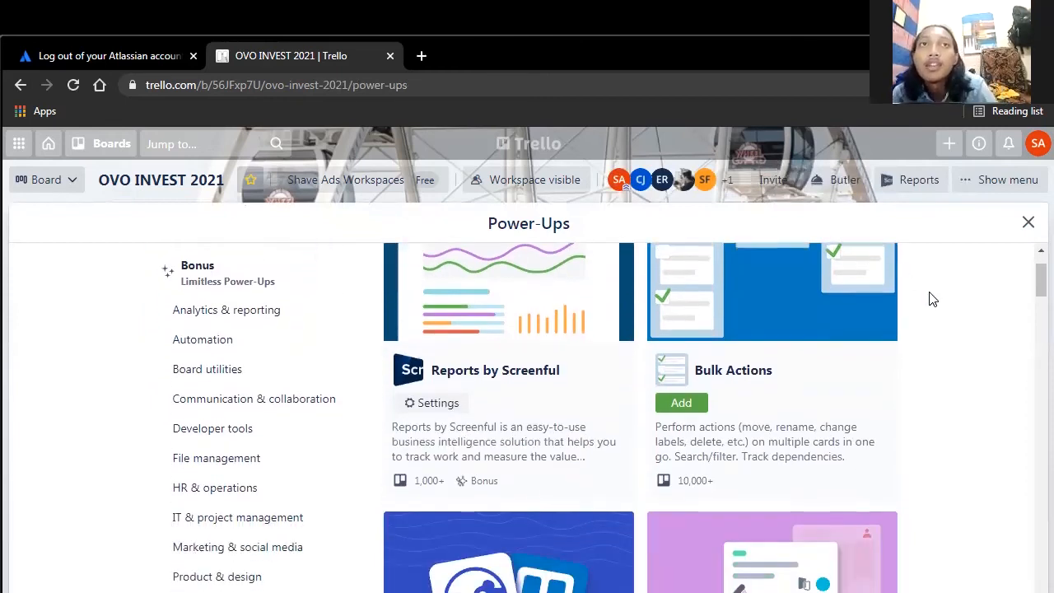
pyautogui.scroll(-1, 934, 299)
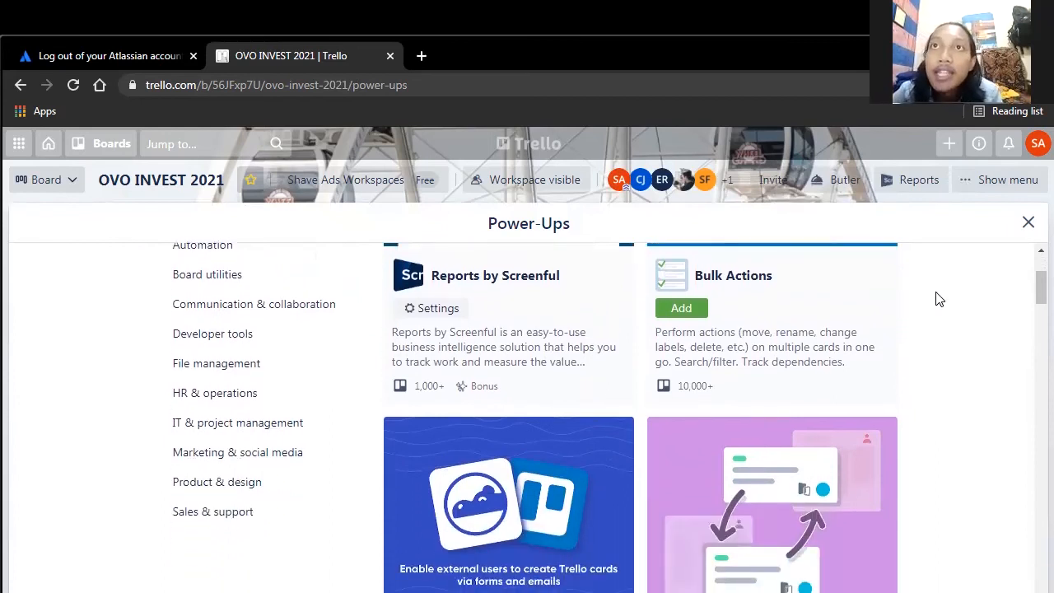
pyautogui.scroll(-2, 942, 299)
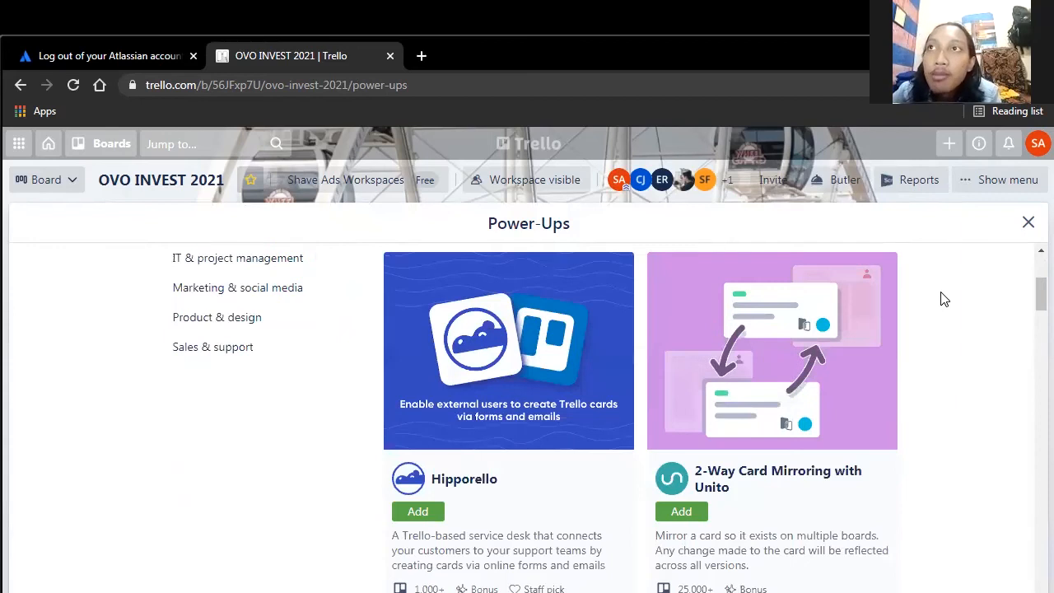
pyautogui.scroll(-4, 944, 299)
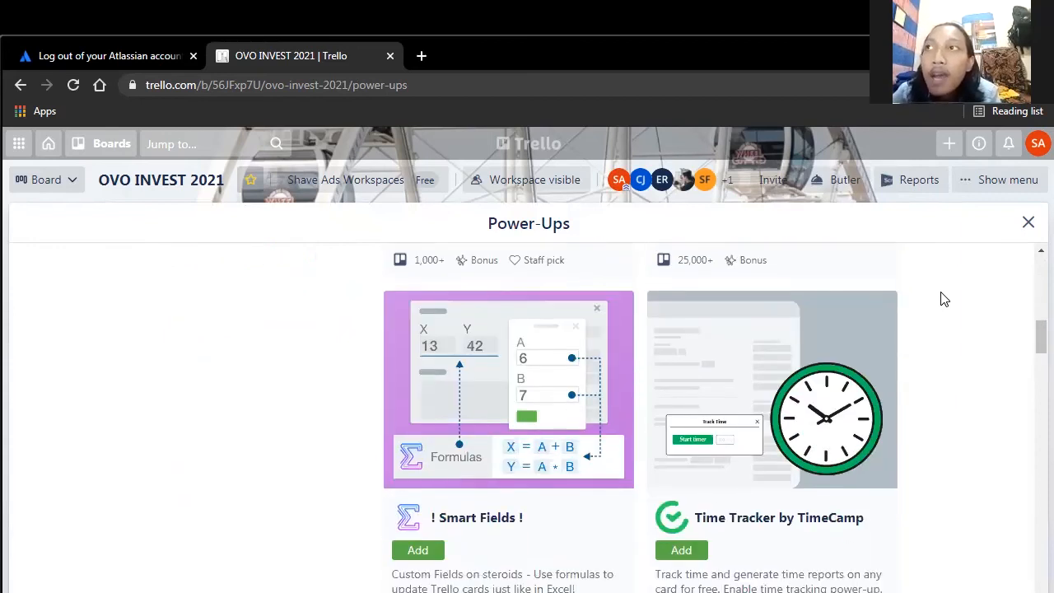
pyautogui.scroll(4, 945, 299)
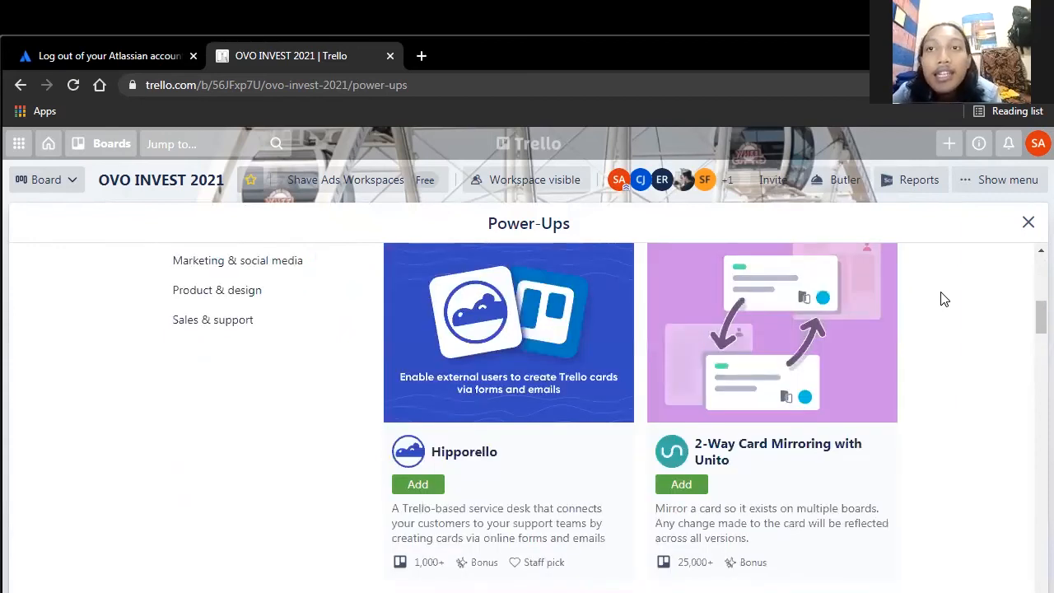
pyautogui.scroll(5, 944, 299)
pyautogui.scroll(-2, 940, 299)
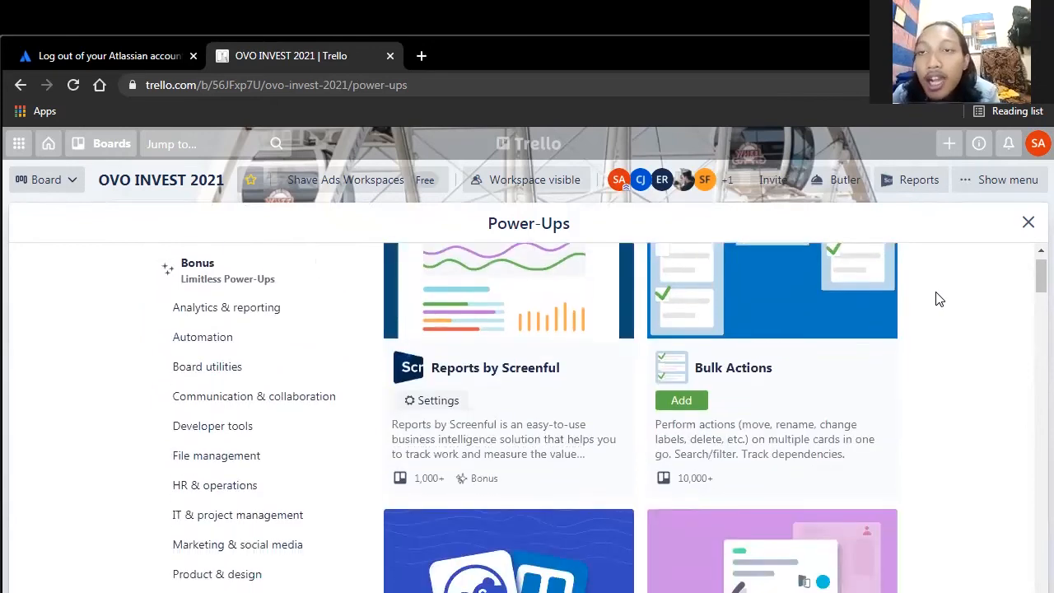
pyautogui.scroll(2, 940, 299)
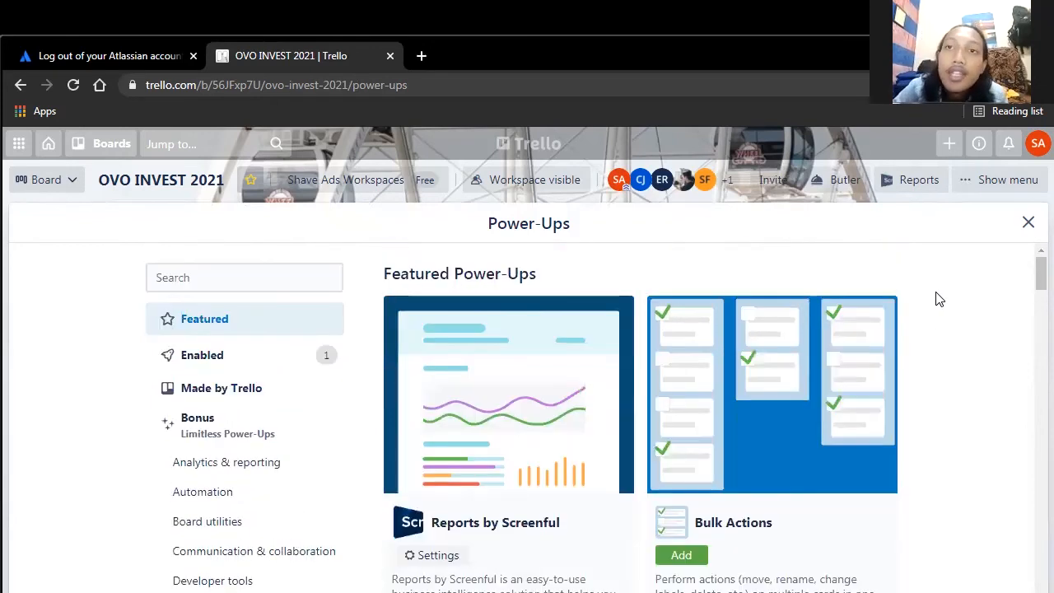
pyautogui.click(1029, 223)
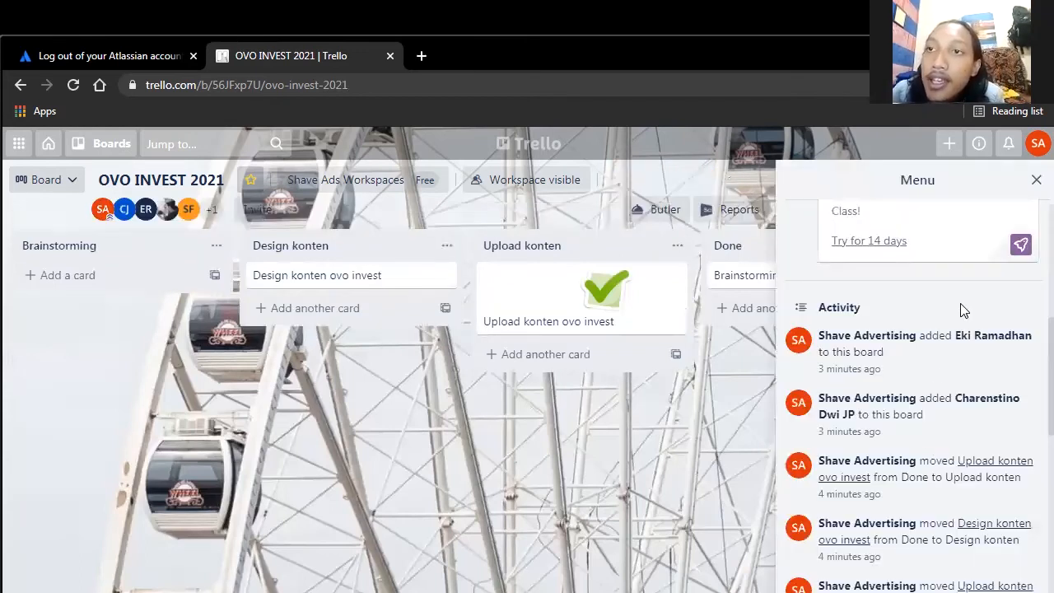
# Review the board's activity history down to its earliest entries and back to the newest, and close the board menu.
pyautogui.scroll(-3, 964, 310)
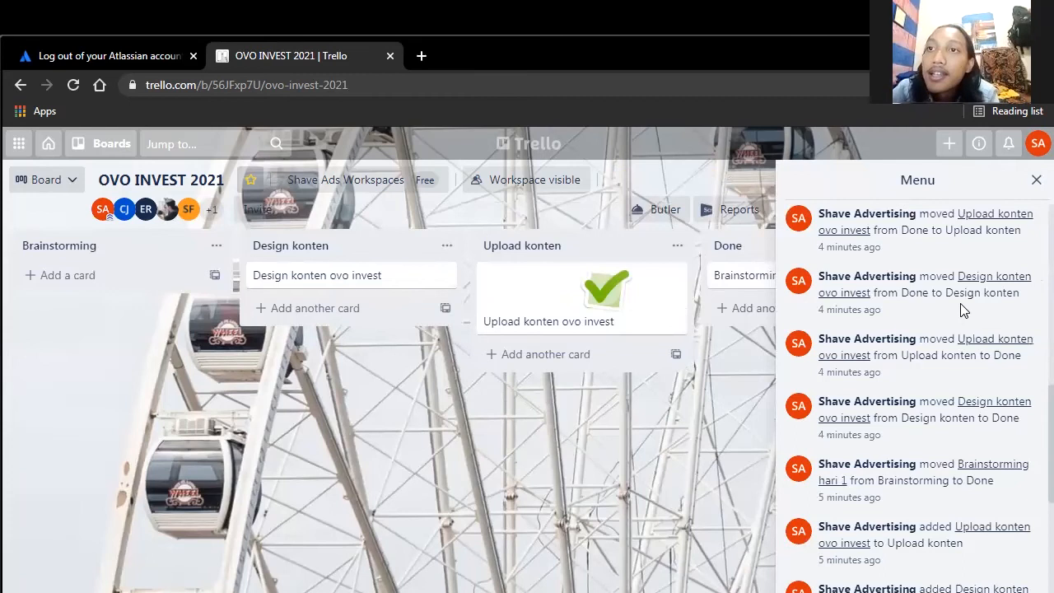
pyautogui.scroll(-2, 964, 309)
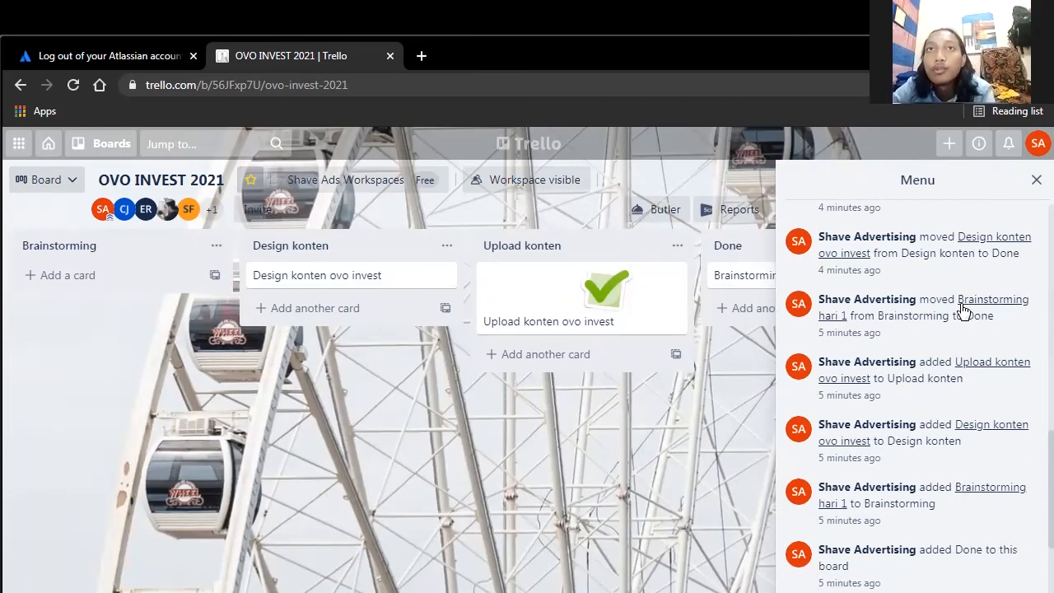
pyautogui.scroll(-2, 964, 309)
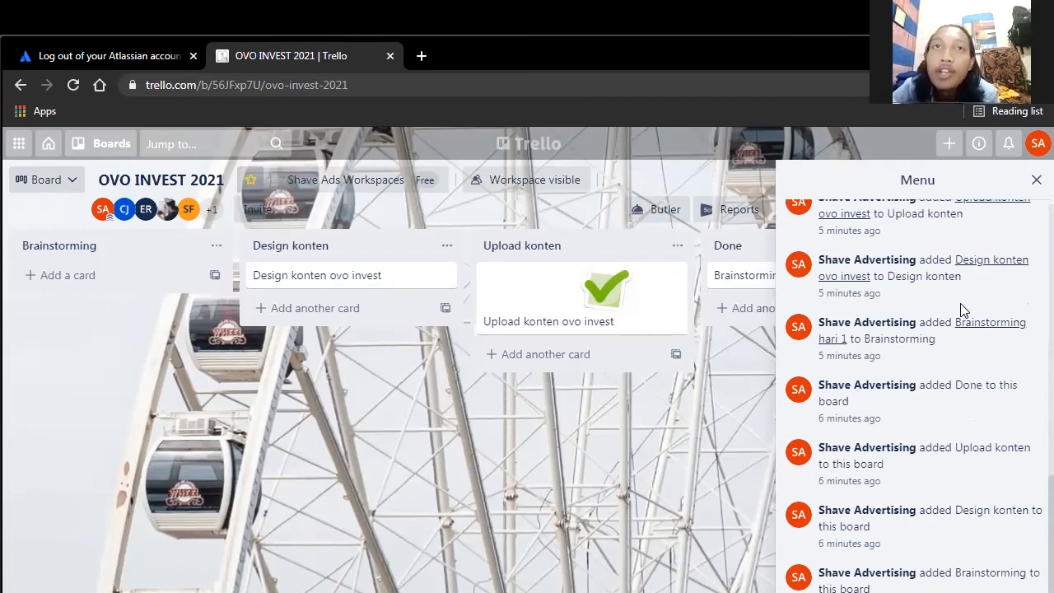
pyautogui.scroll(-1, 962, 304)
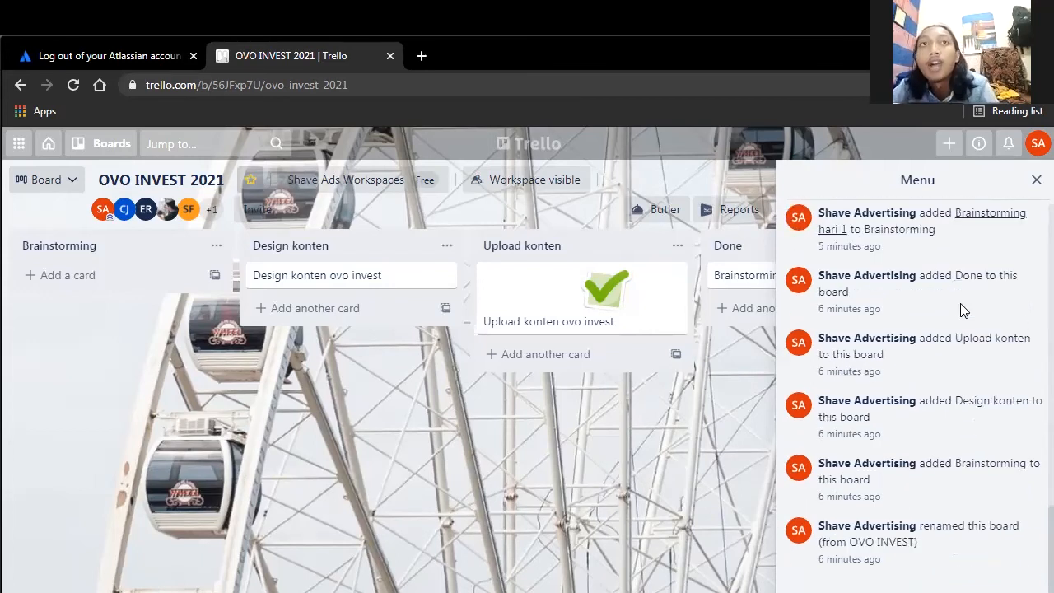
pyautogui.scroll(1, 963, 310)
pyautogui.scroll(3, 964, 310)
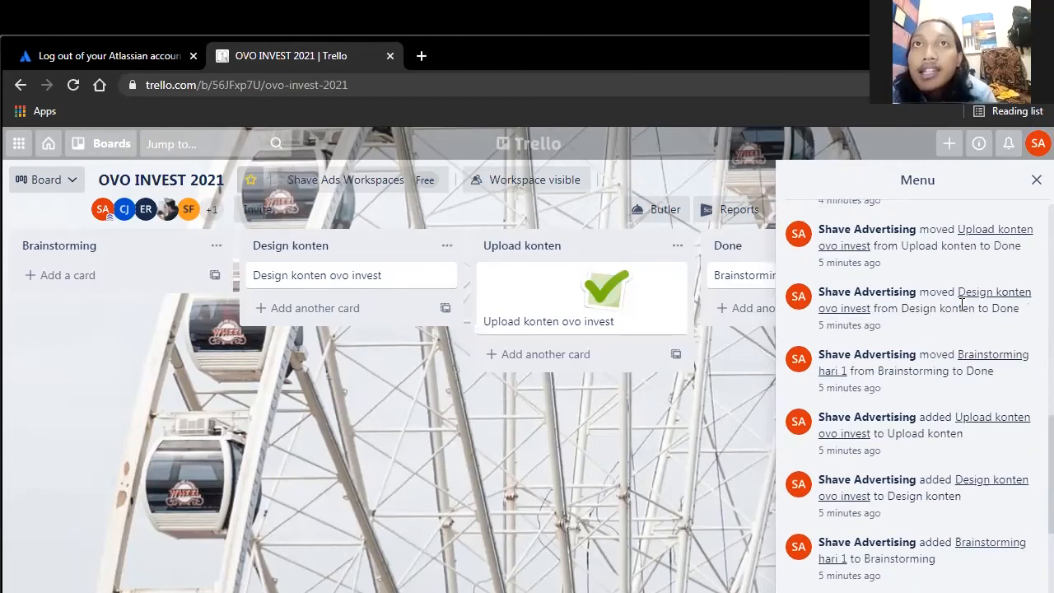
pyautogui.scroll(3, 962, 304)
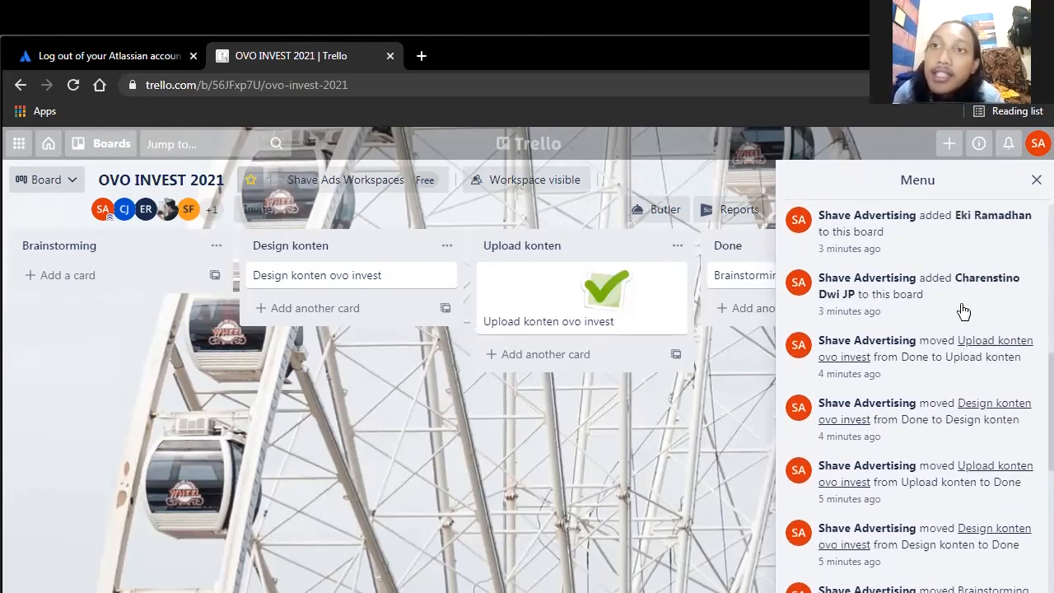
pyautogui.scroll(1, 964, 309)
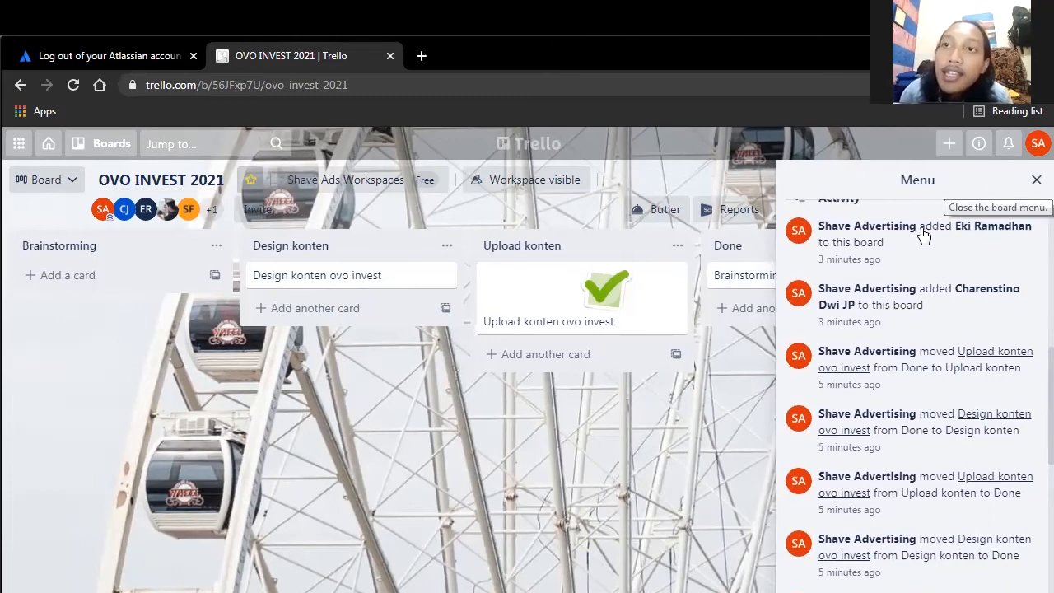
pyautogui.click(1036, 181)
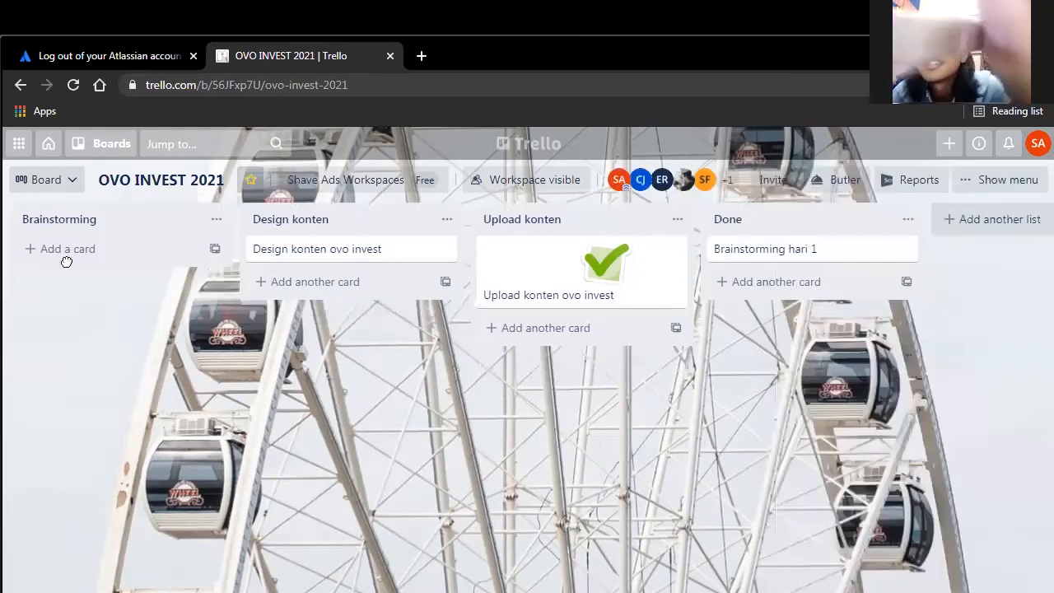
# Open the Brainstorming hari 1 card in the Brainstorming list and join it as a member.
pyautogui.click(208, 250)
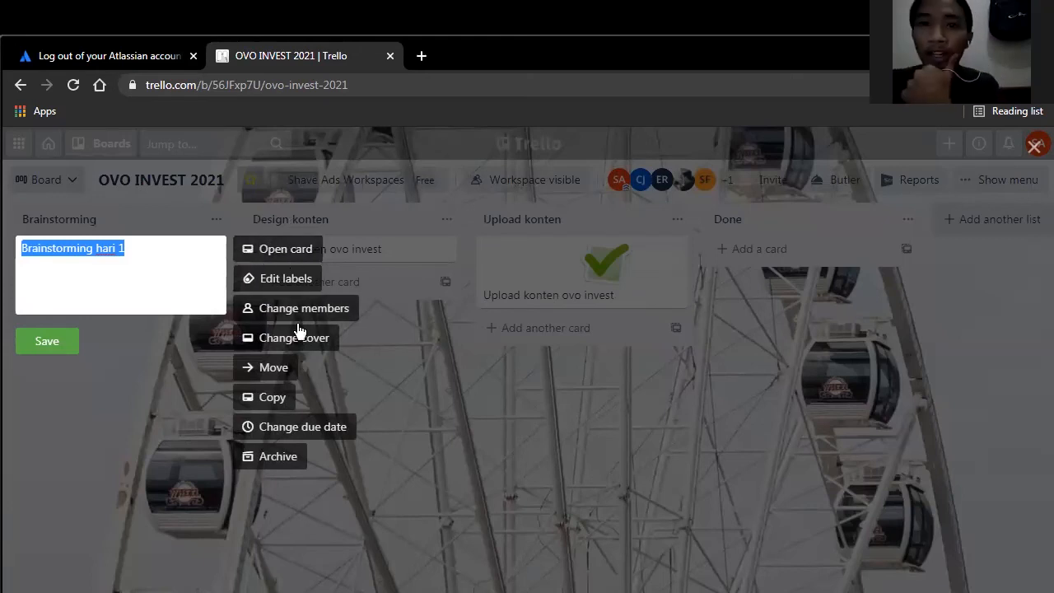
pyautogui.click(283, 247)
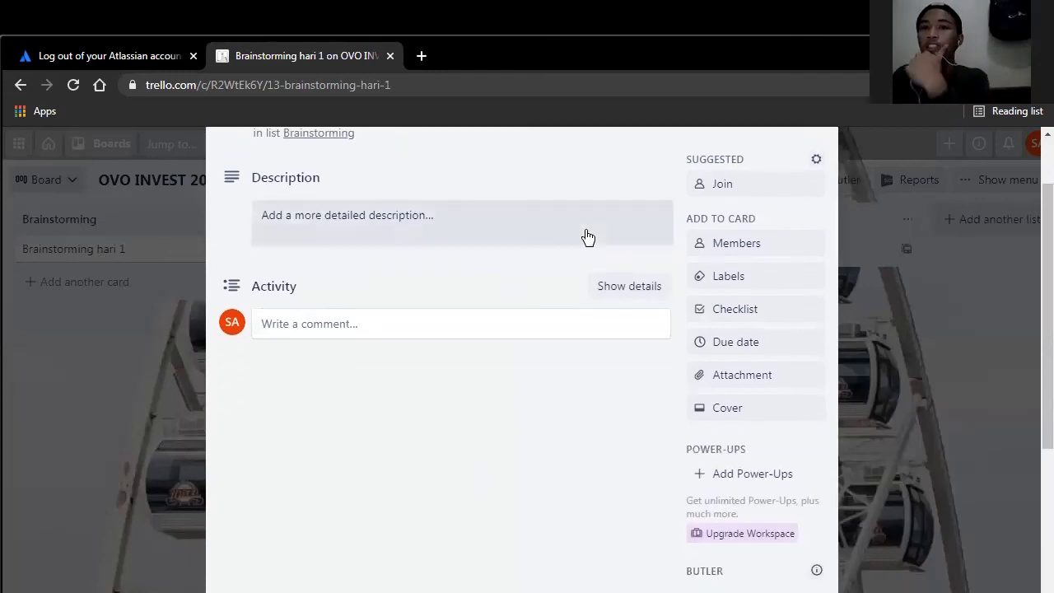
pyautogui.scroll(2, 694, 235)
pyautogui.click(734, 277)
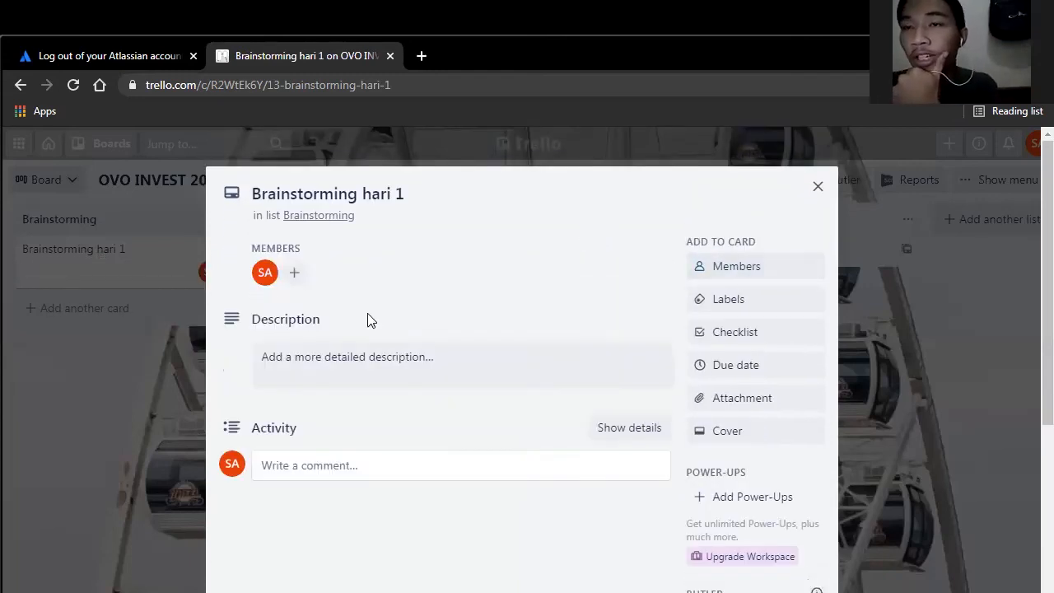
# Assign all the remaining board members to the Brainstorming hari 1 card.
pyautogui.click(295, 273)
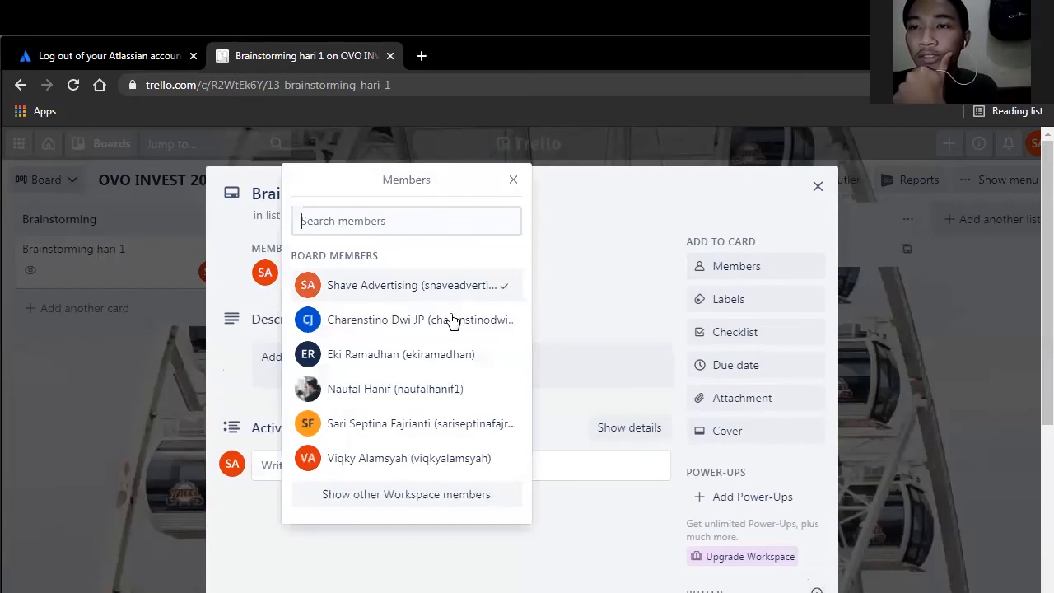
pyautogui.click(445, 354)
pyautogui.click(453, 388)
pyautogui.click(457, 423)
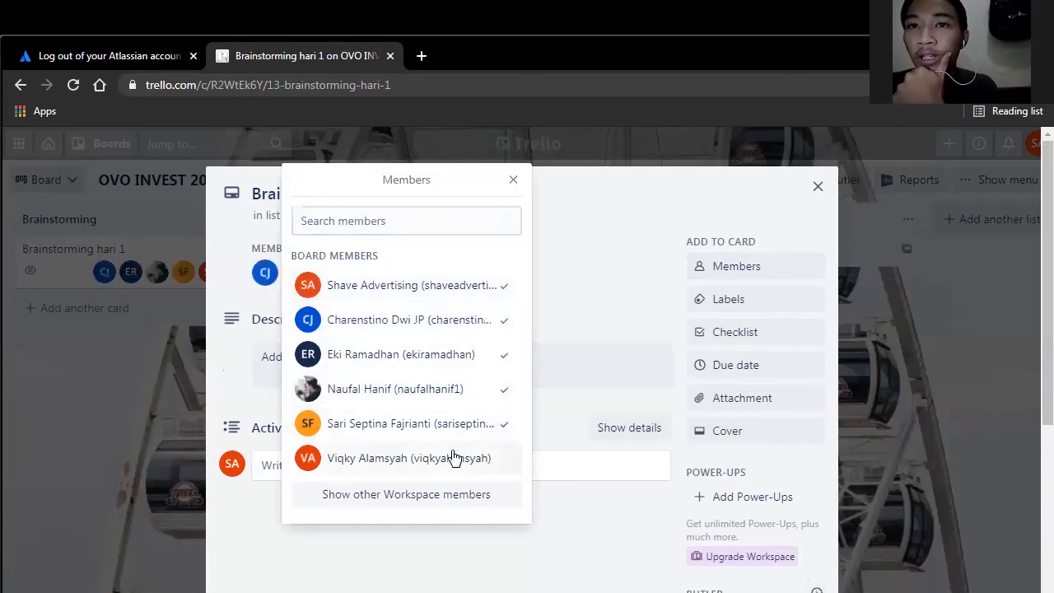
pyautogui.click(461, 457)
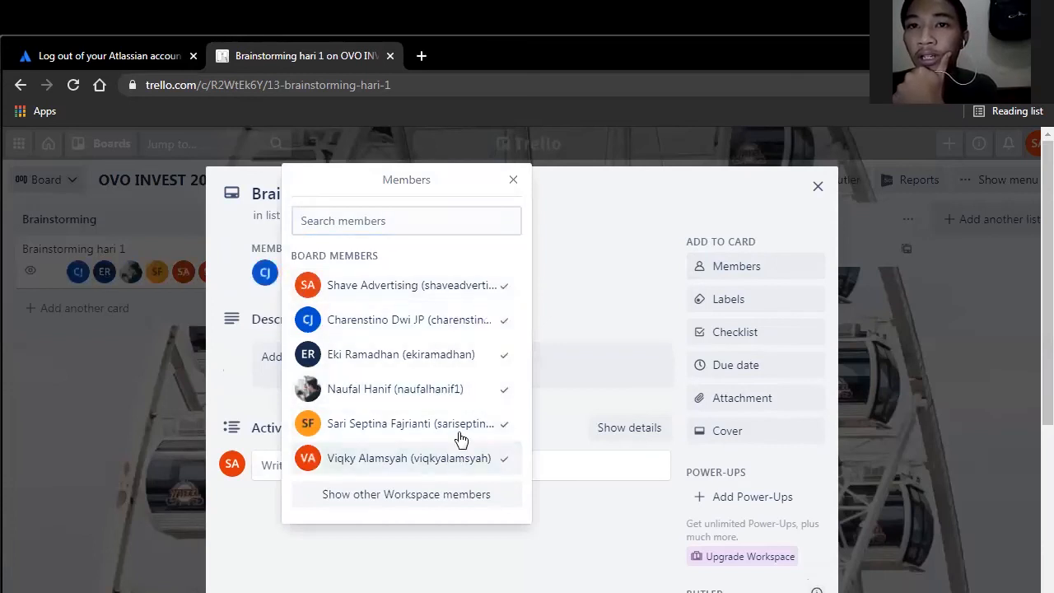
pyautogui.click(567, 233)
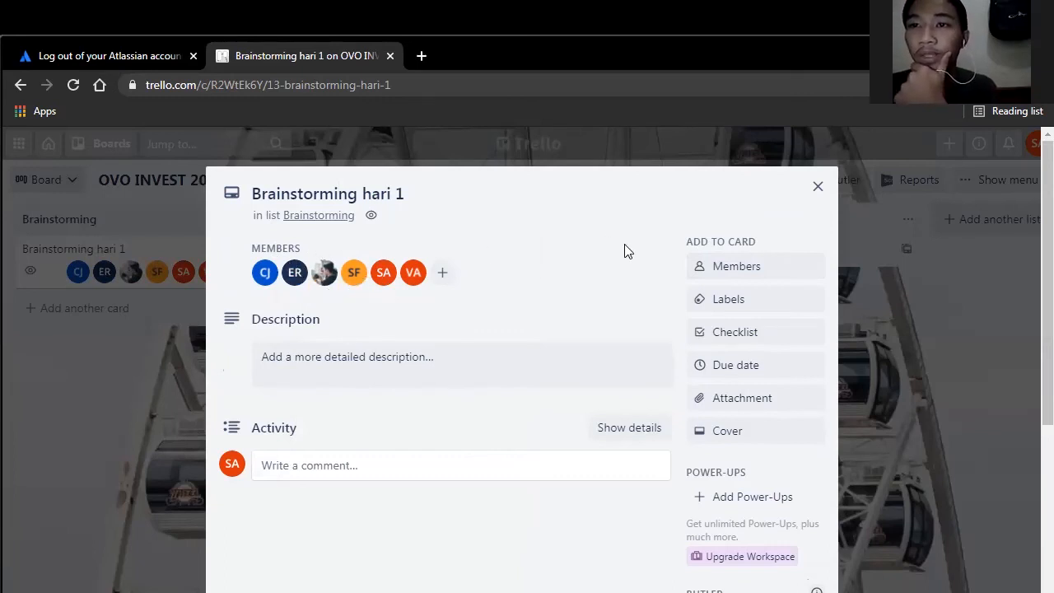
# Apply the green Brainstorming label to the Brainstorming hari 1 card.
pyautogui.click(765, 304)
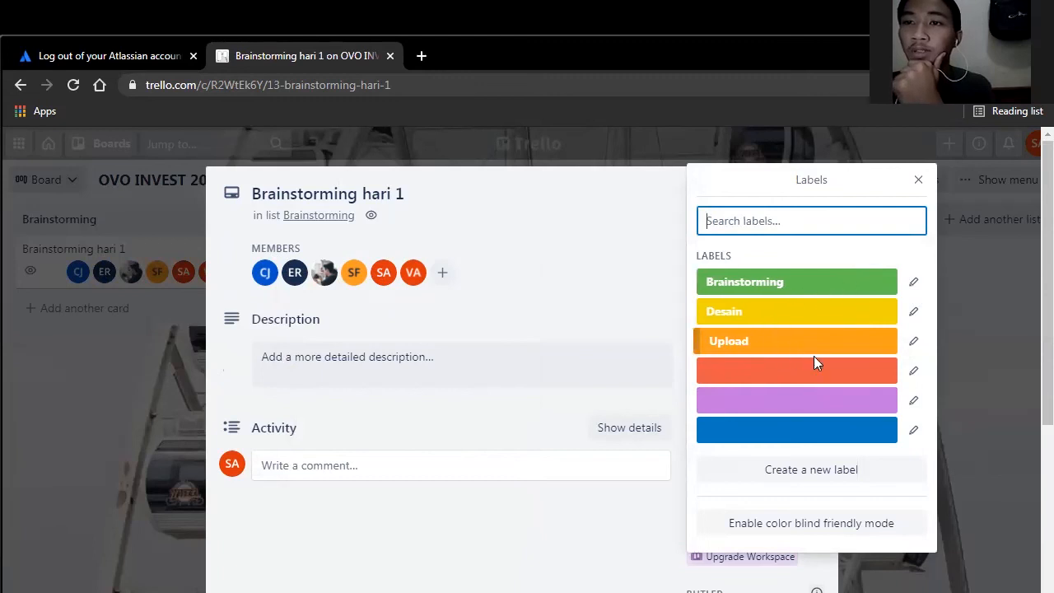
pyautogui.click(861, 250)
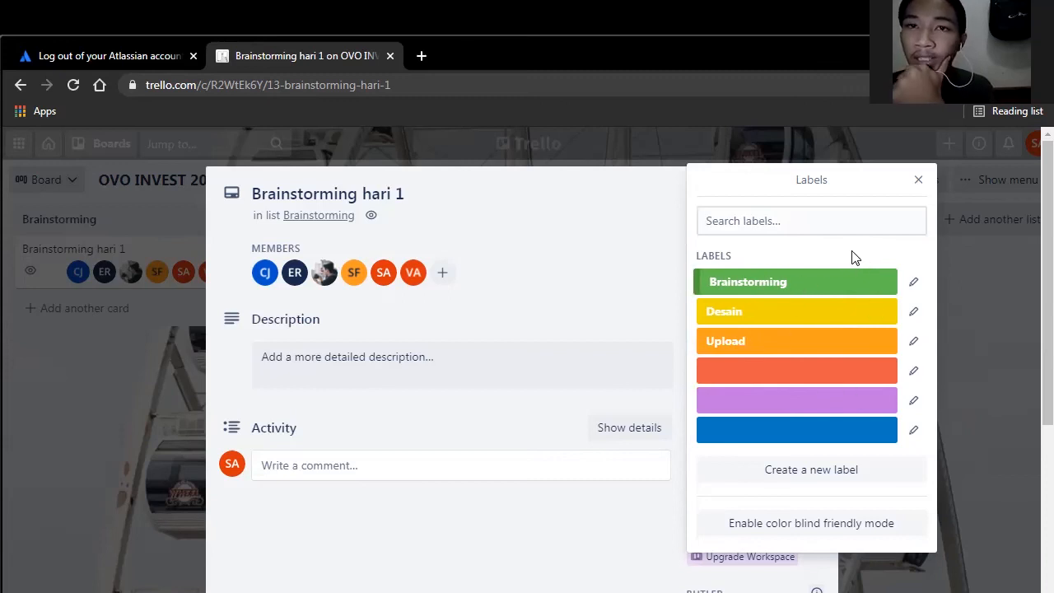
pyautogui.click(855, 293)
pyautogui.click(648, 229)
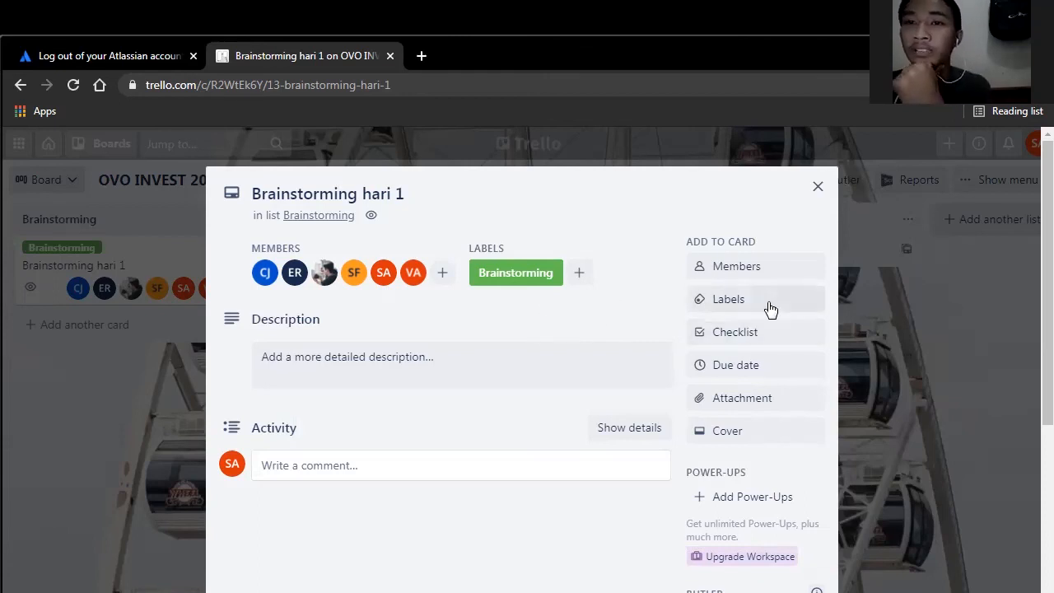
# Add a checklist titled Checklist to the card, with items 1, 2, 3, 4 and 5.
pyautogui.click(767, 334)
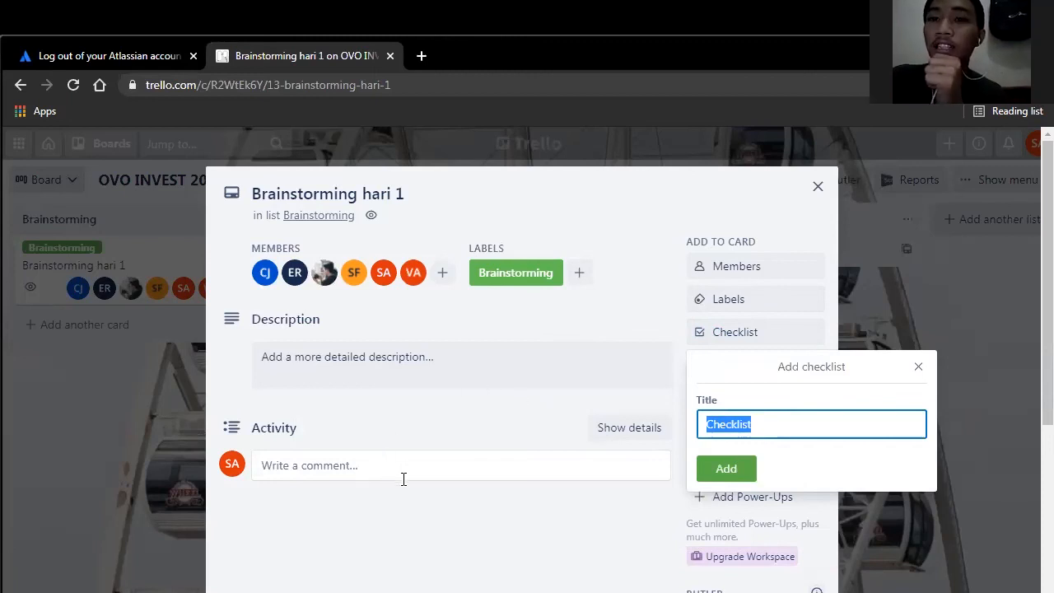
pyautogui.press('Return')
pyautogui.write('1')
pyautogui.click(272, 544)
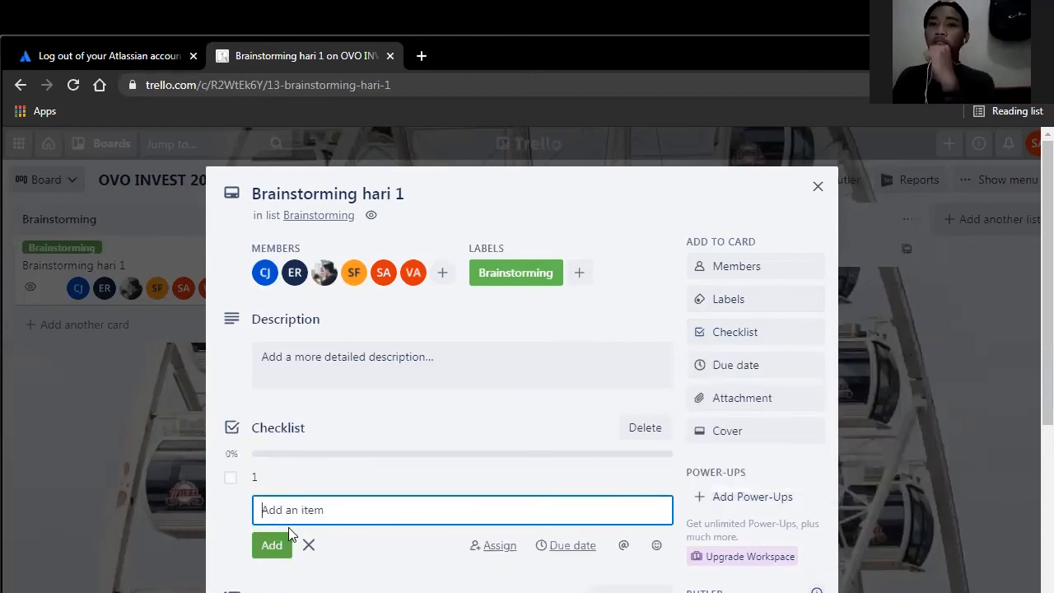
pyautogui.write('2')
pyautogui.press('Return')
pyautogui.write('3')
pyautogui.press('Return')
pyautogui.write('4')
pyautogui.press('Return')
pyautogui.scroll(-3, 343, 462)
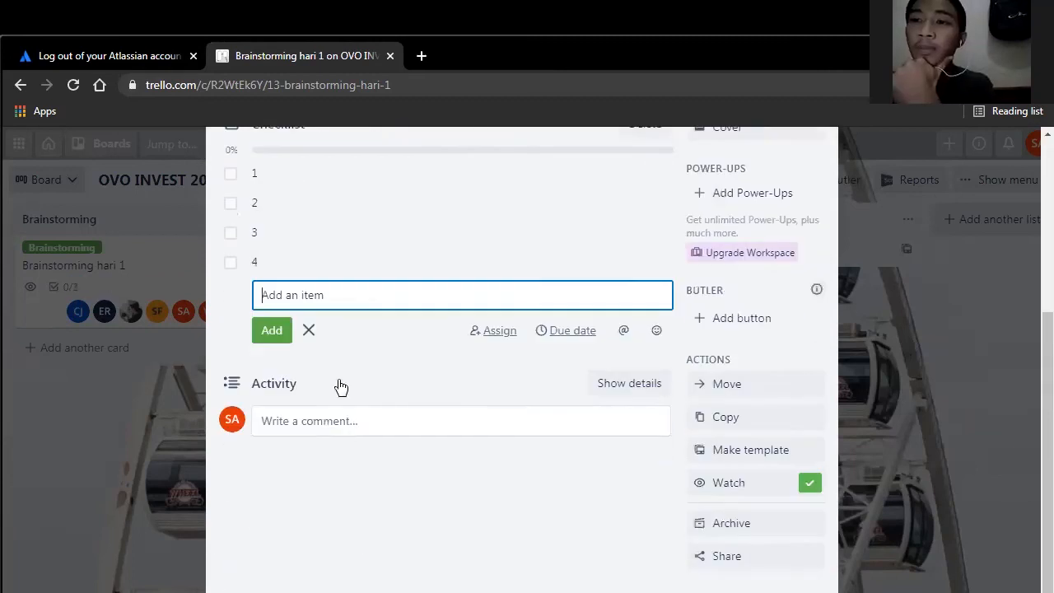
pyautogui.write('5')
pyautogui.press('Return')
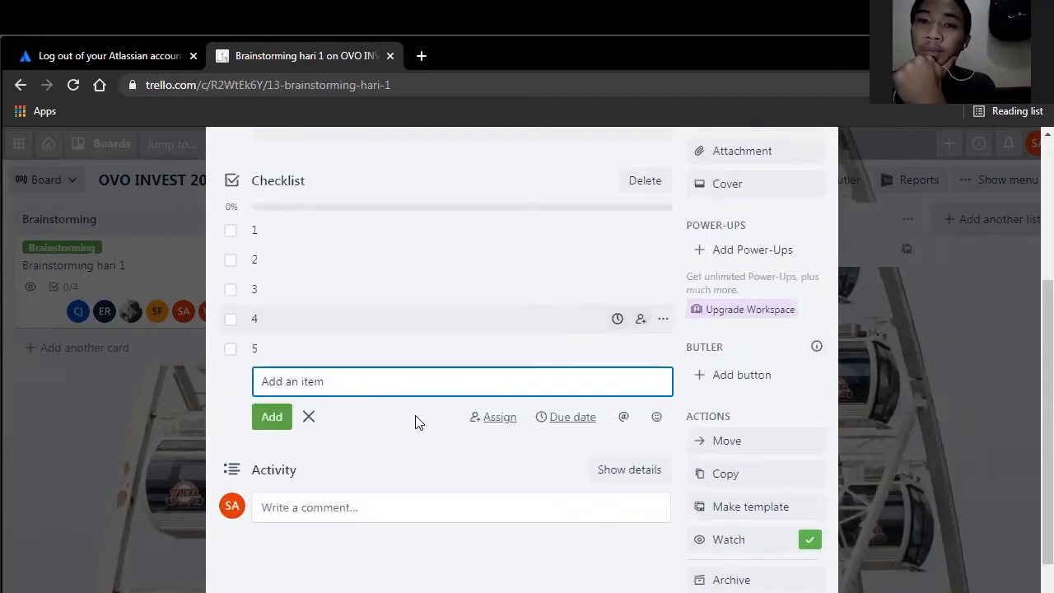
pyautogui.press('Escape')
# Check off all five items in the Brainstorming hari 1 card's checklist.
pyautogui.scroll(1, 313, 376)
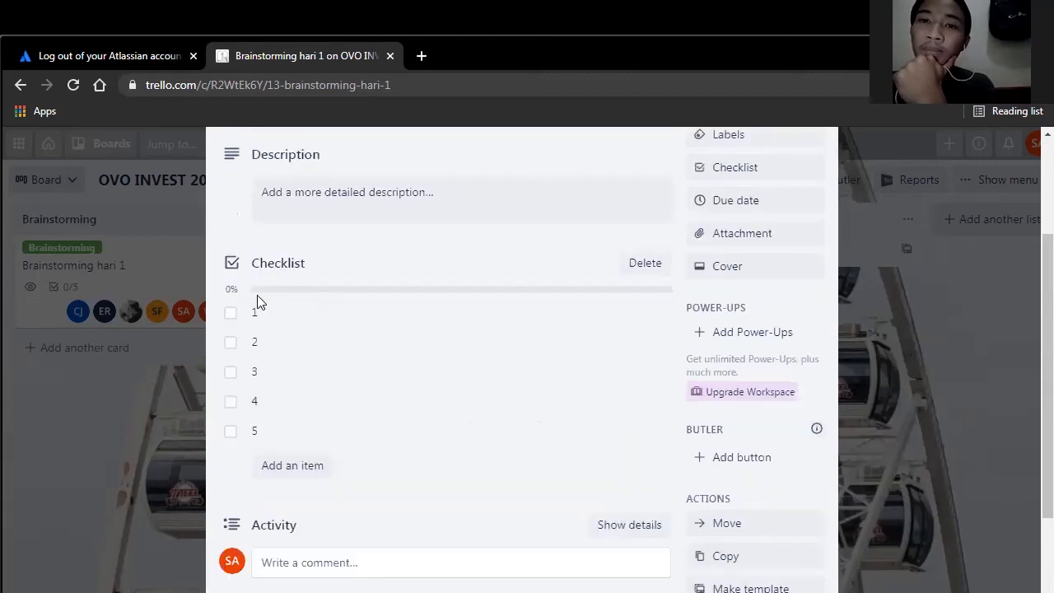
pyautogui.click(231, 314)
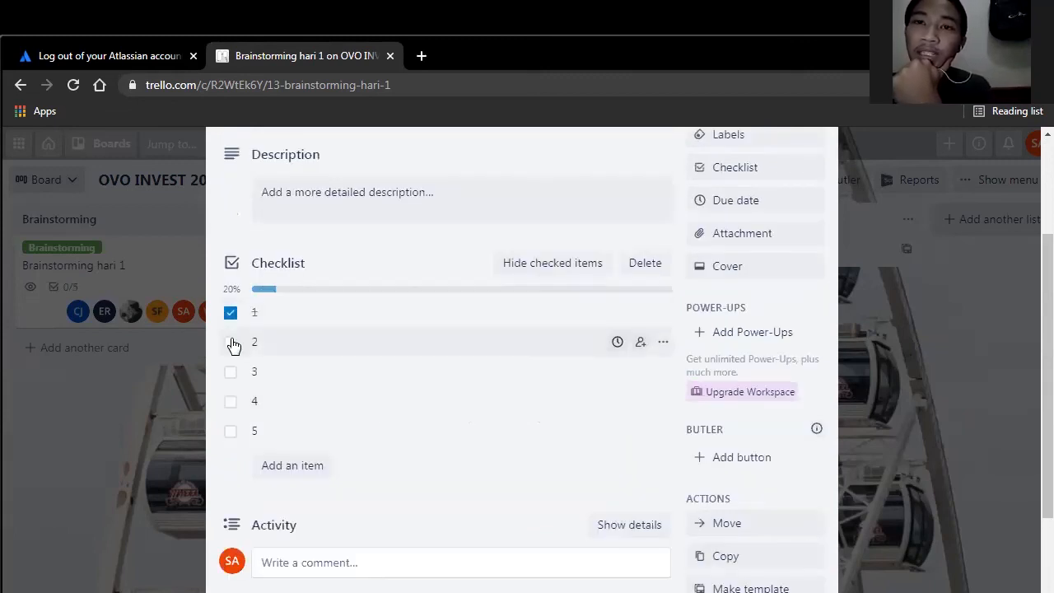
pyautogui.click(231, 343)
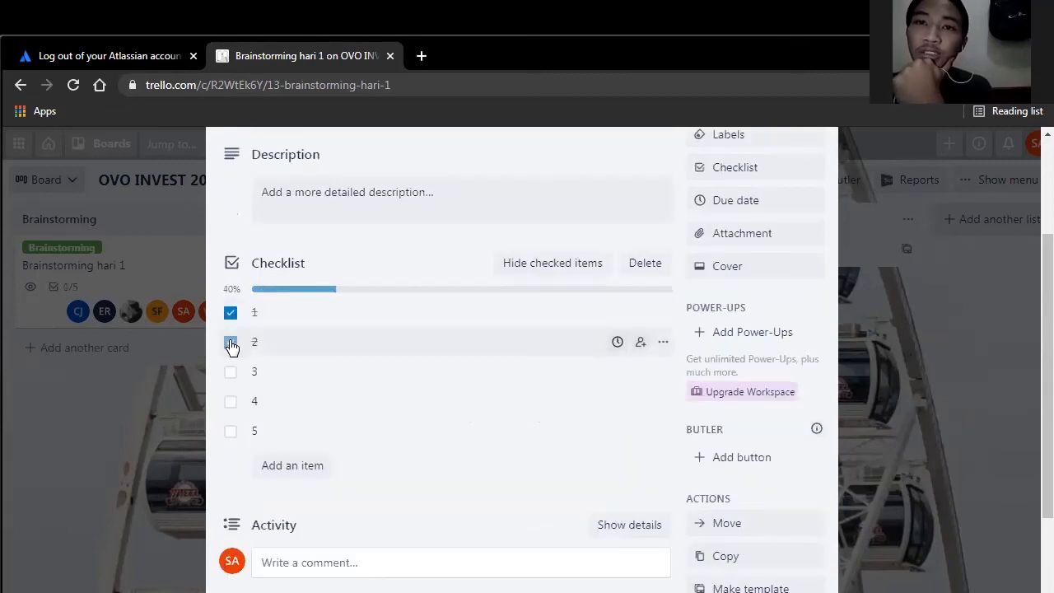
pyautogui.click(230, 403)
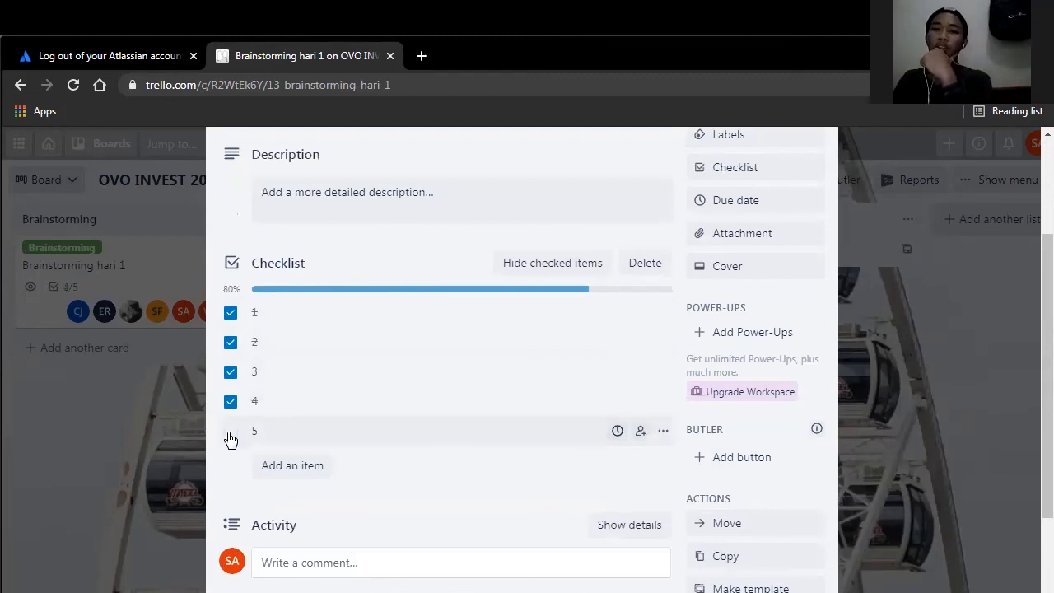
pyautogui.click(229, 432)
pyautogui.click(402, 262)
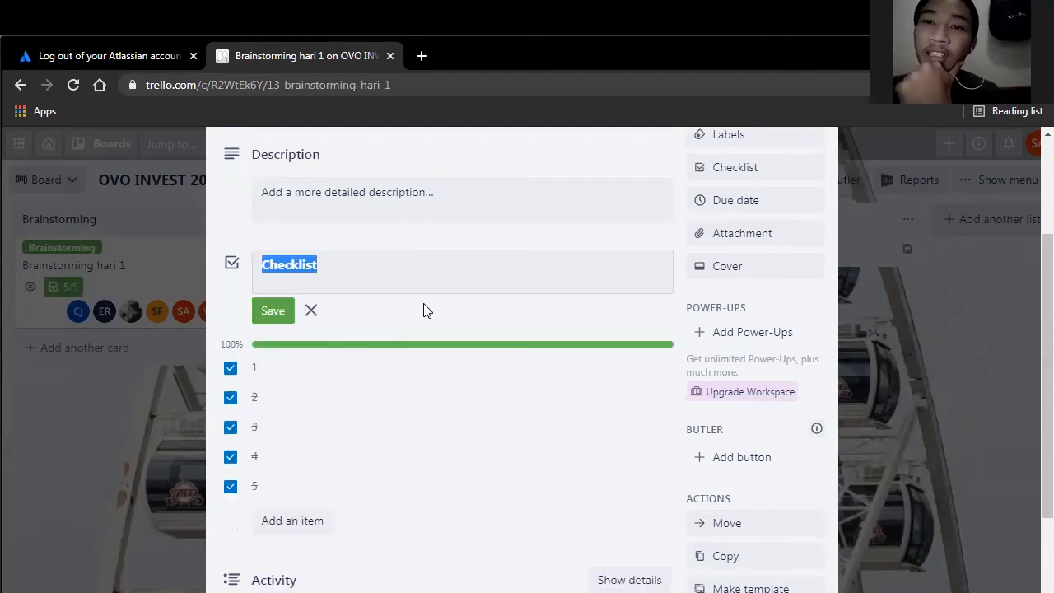
pyautogui.press('Escape')
pyautogui.moveTo(222, 286); pyautogui.dragTo(240, 286)
pyautogui.click(371, 257)
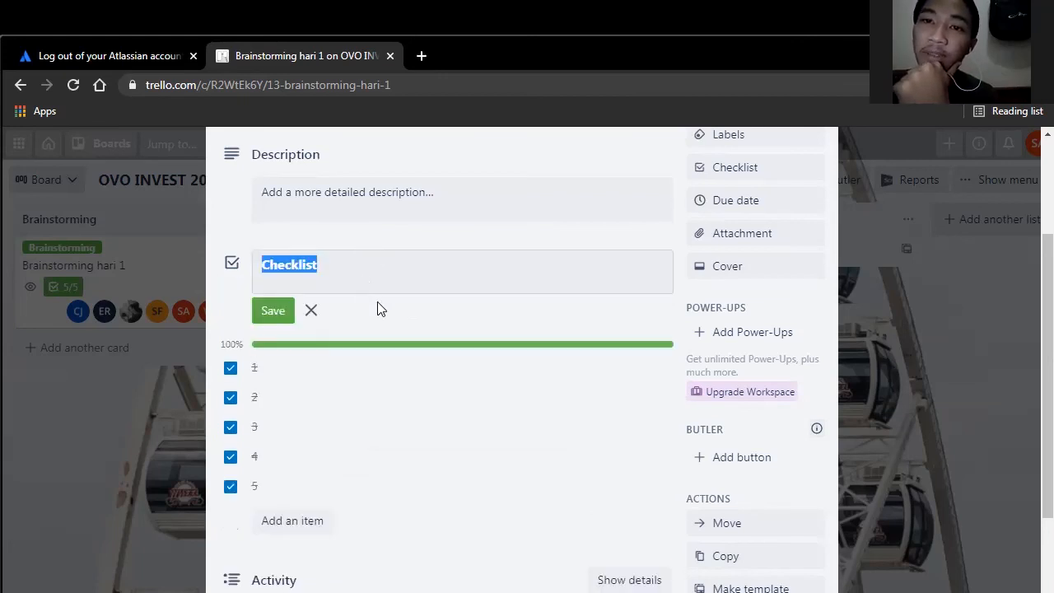
pyautogui.press('Escape')
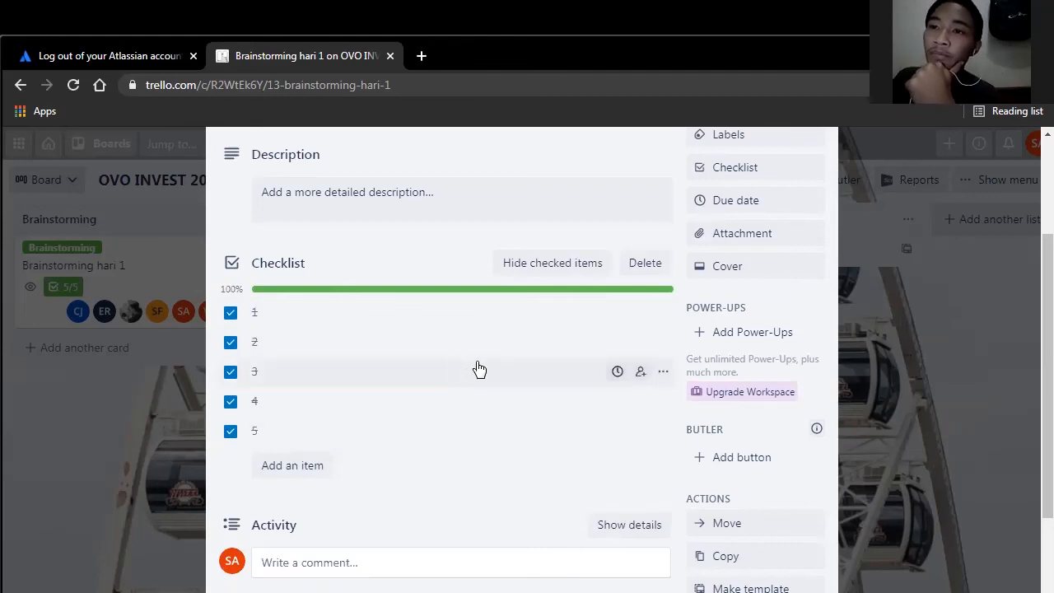
# Set the card's due date to 04/28/2021 at 5:08 PM with a reminder 1 Day before, and save it.
pyautogui.scroll(1, 478, 367)
pyautogui.scroll(1, 651, 383)
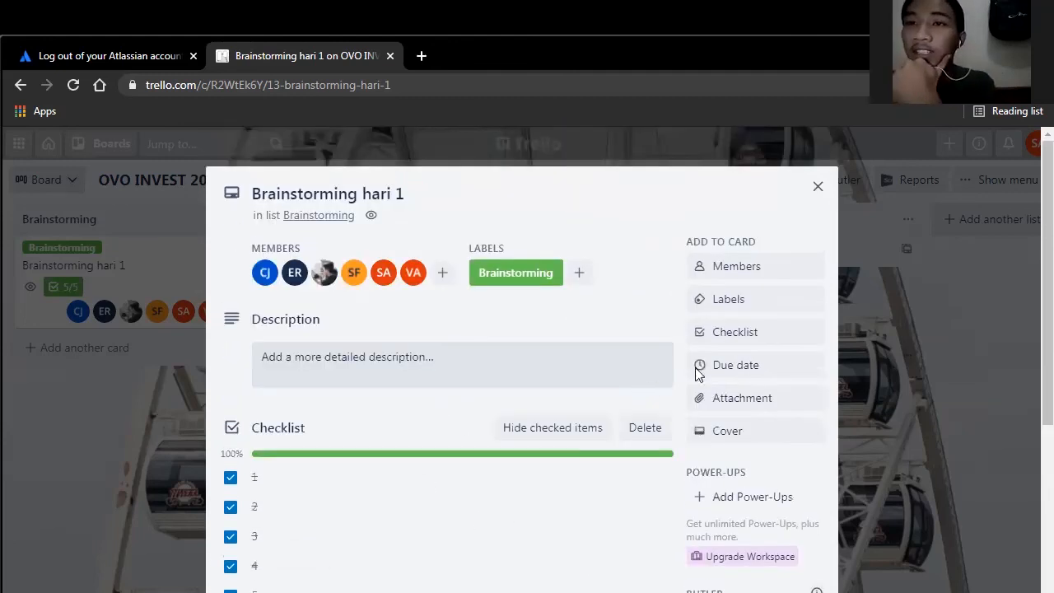
pyautogui.click(752, 366)
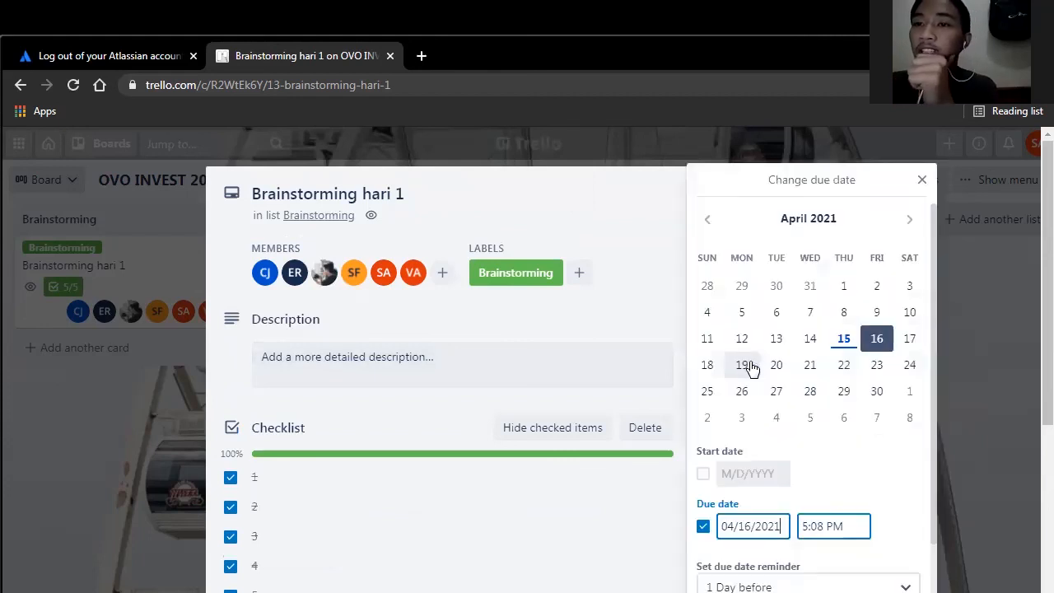
pyautogui.click(872, 339)
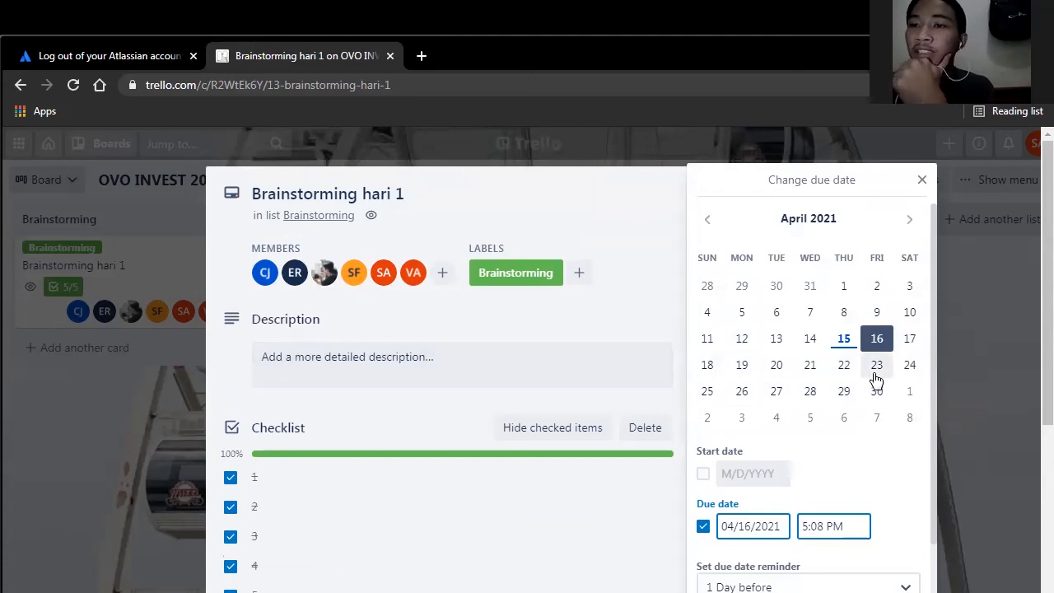
pyautogui.click(810, 393)
pyautogui.scroll(-1, 863, 450)
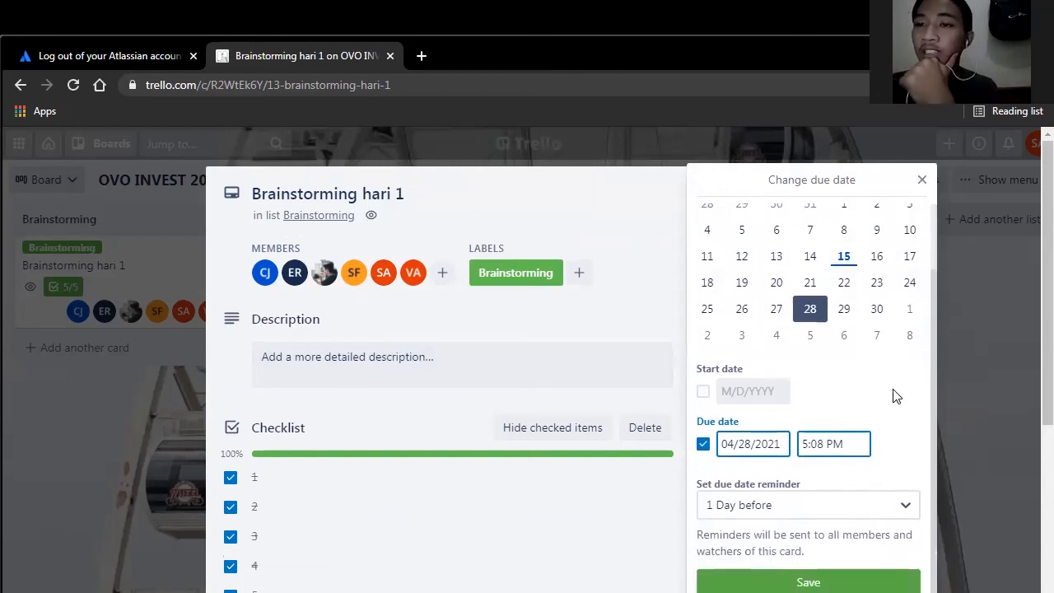
pyautogui.scroll(-1, 896, 396)
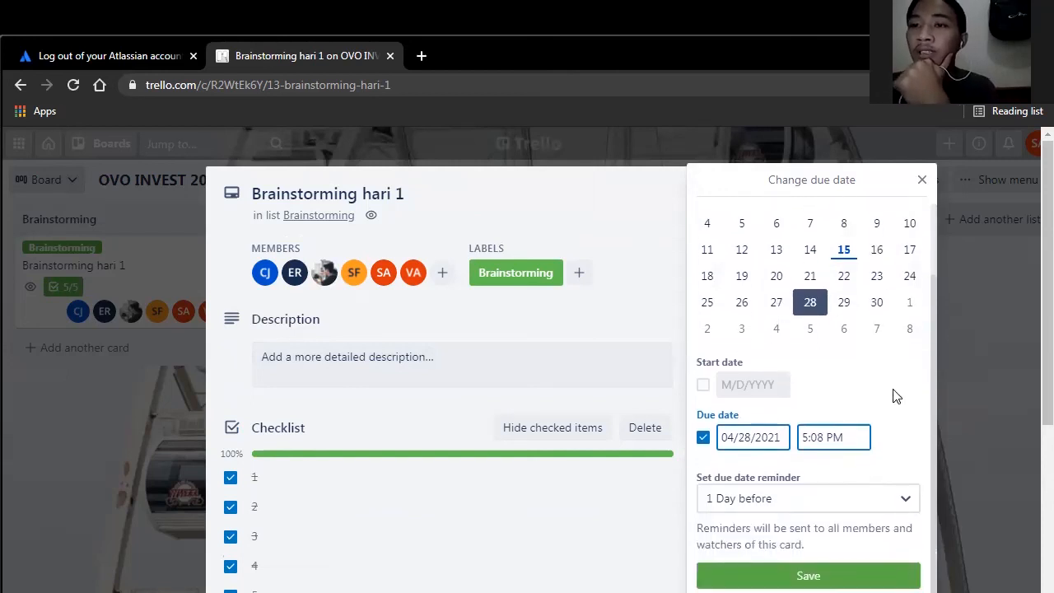
pyautogui.click(838, 568)
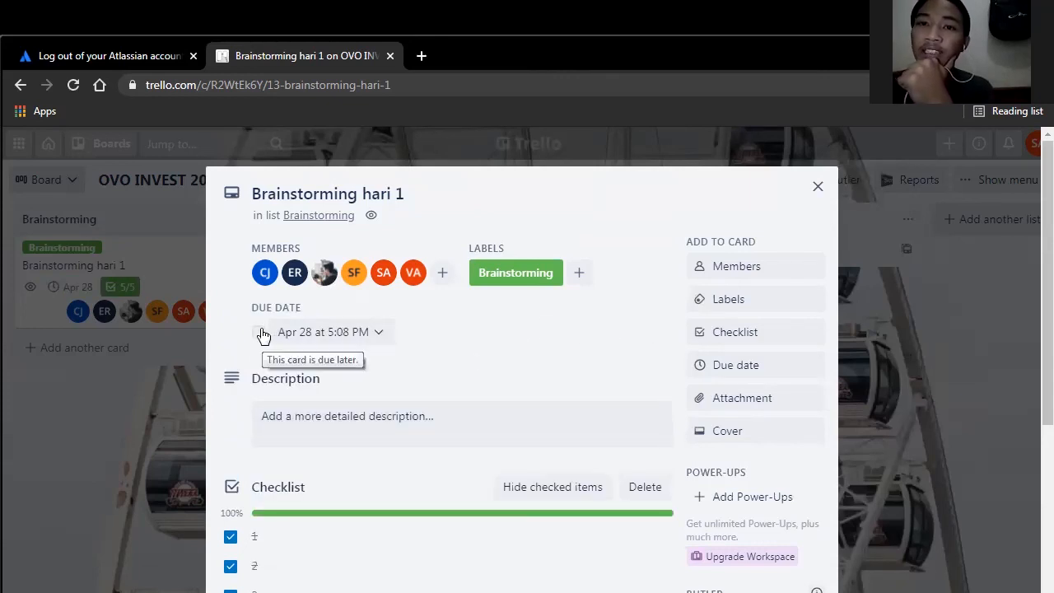
# Mark the card's due date as complete.
pyautogui.click(262, 334)
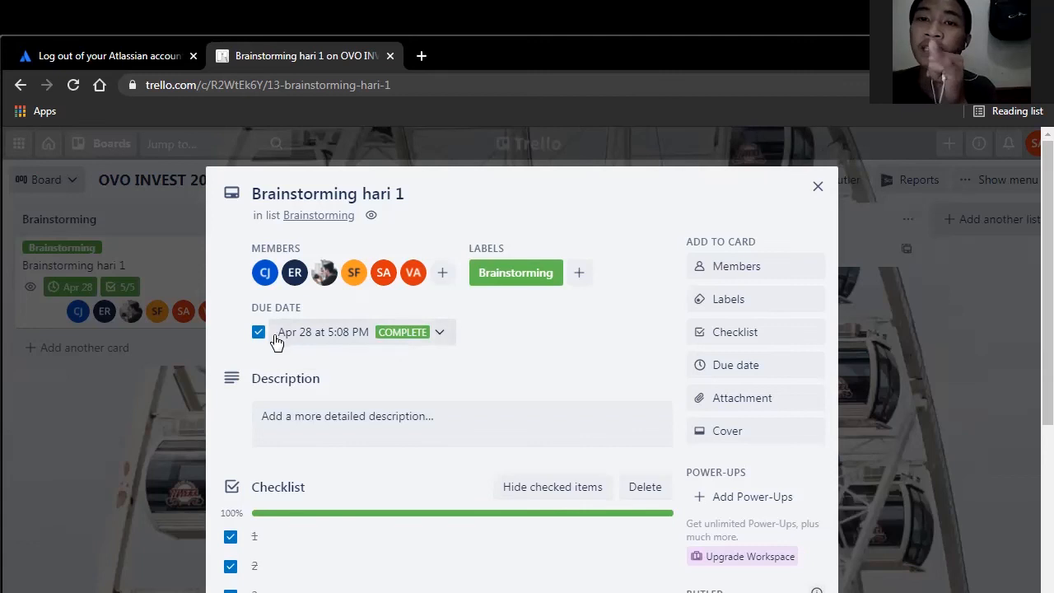
pyautogui.click(440, 332)
pyautogui.click(534, 348)
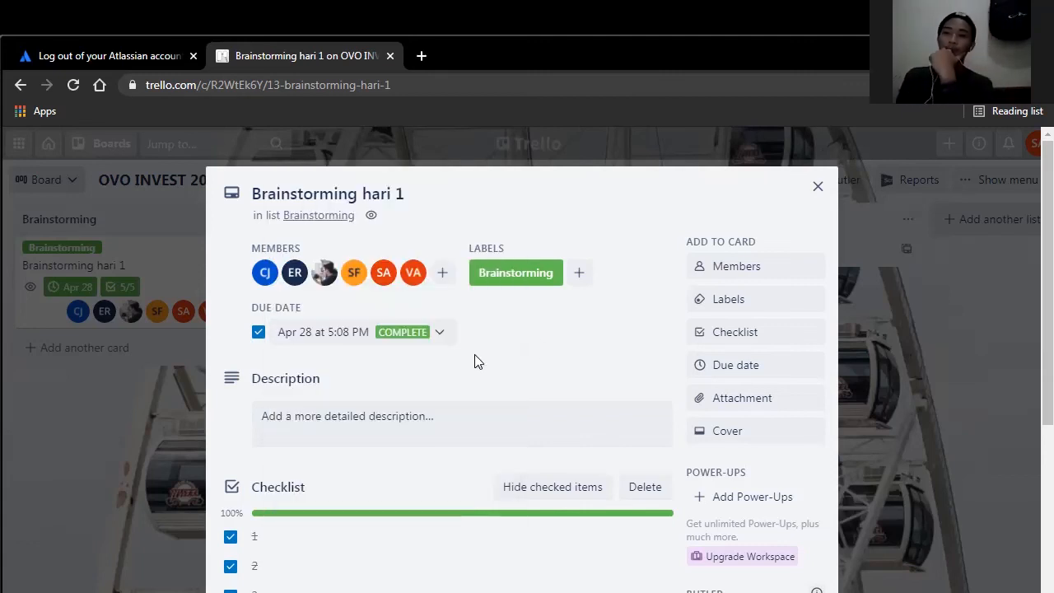
# Attach the Penguins picture from the computer's Sample Pictures folder to the card.
pyautogui.click(739, 399)
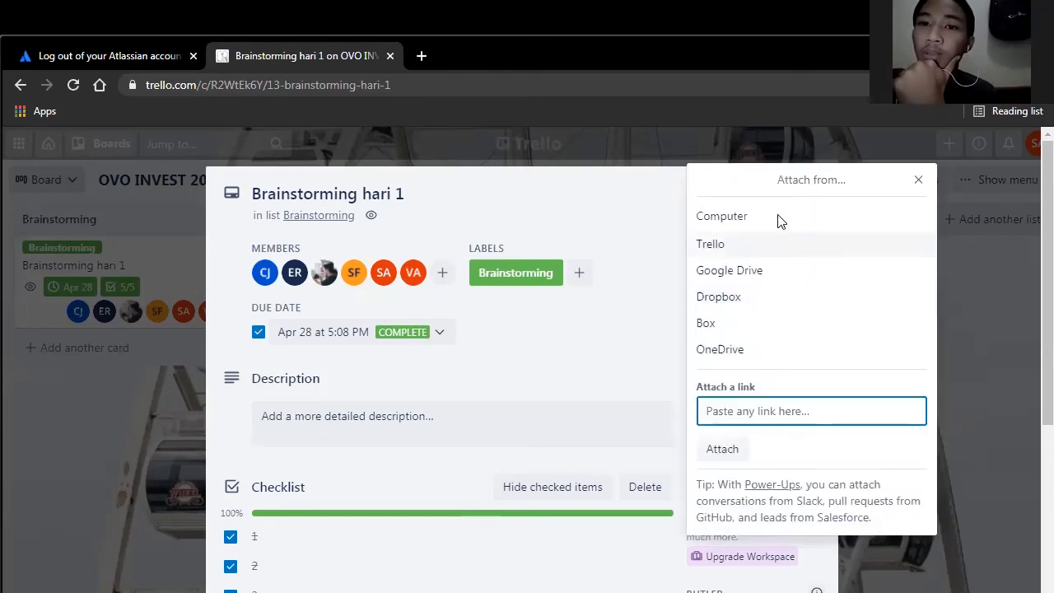
pyautogui.click(780, 219)
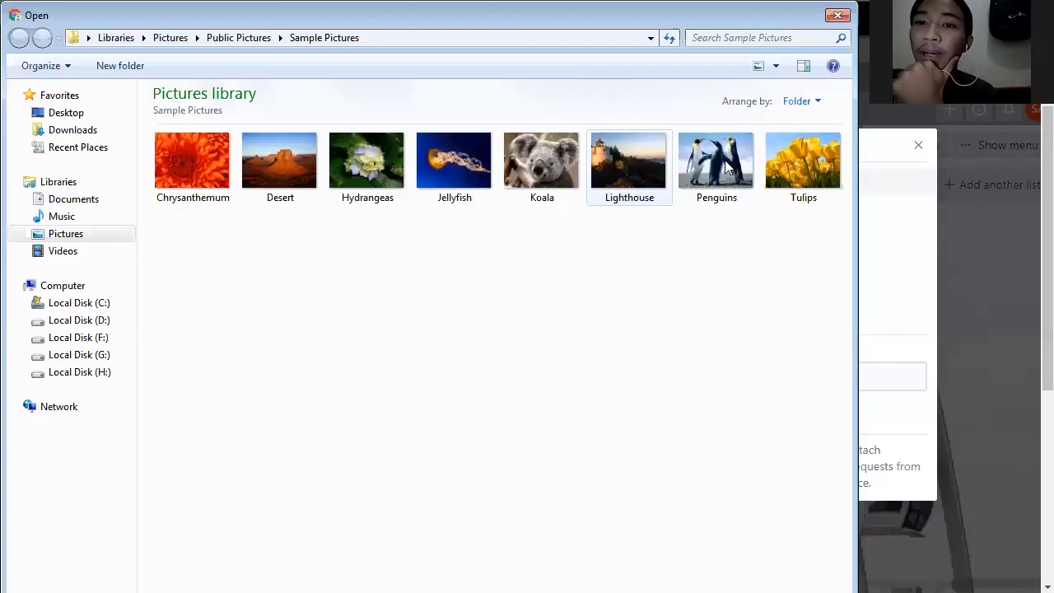
pyautogui.press('Return')
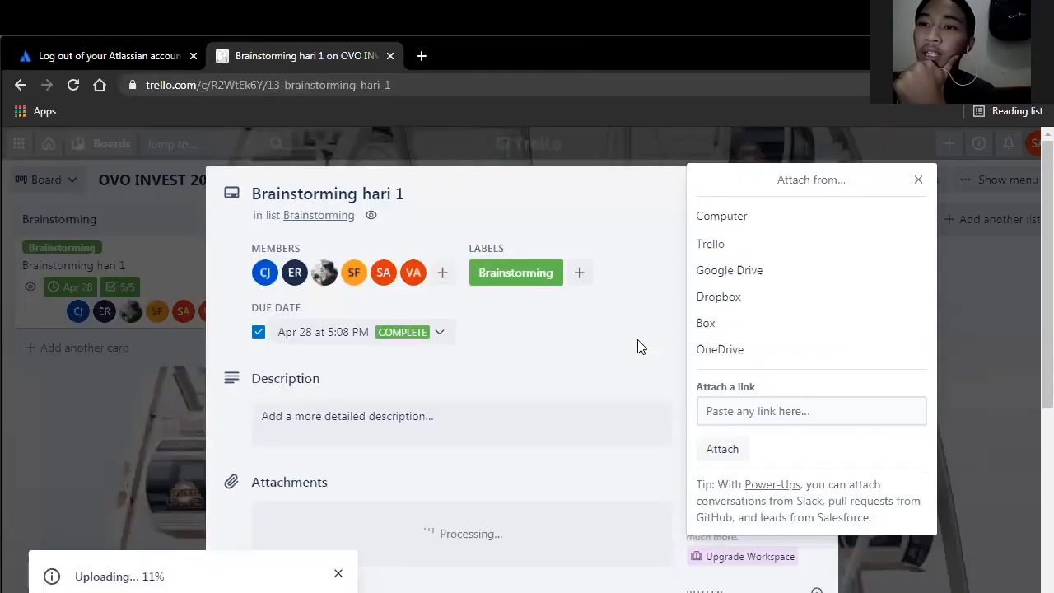
pyautogui.scroll(-1, 588, 387)
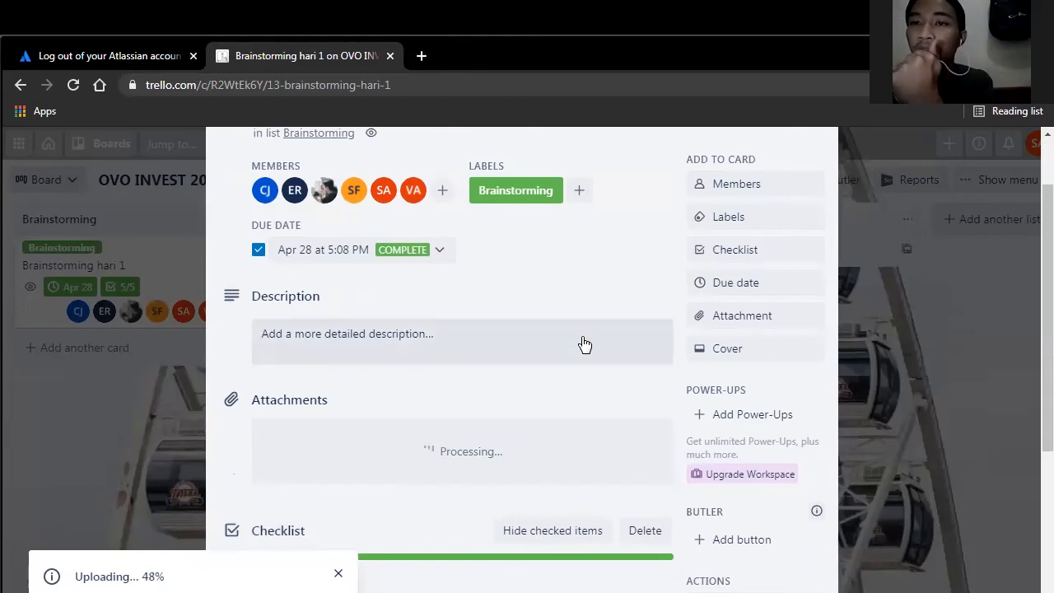
# View the card's cover options and close the card to return to the board.
pyautogui.click(748, 352)
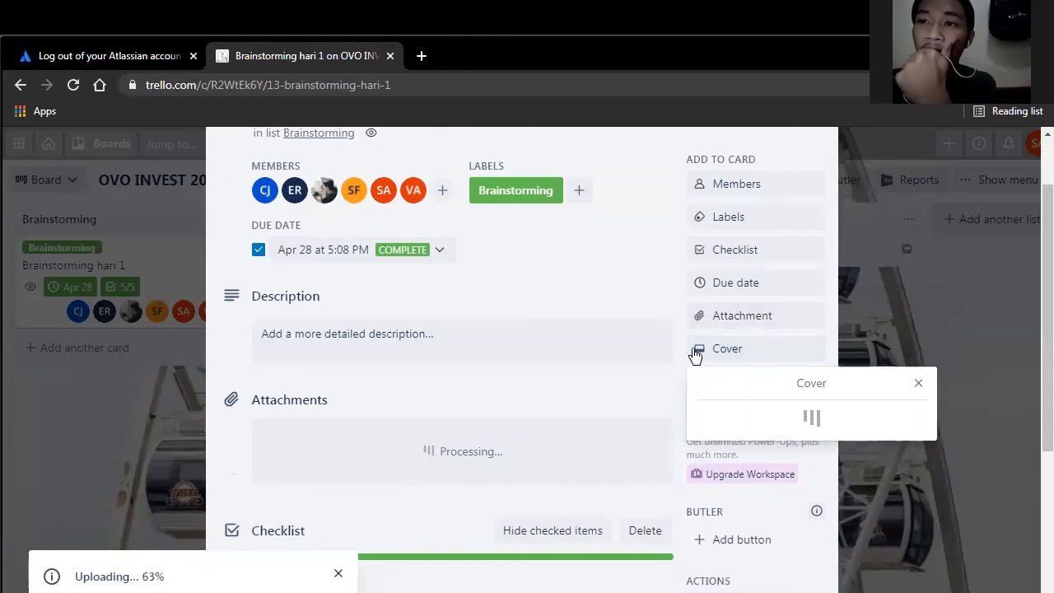
pyautogui.scroll(1, 662, 354)
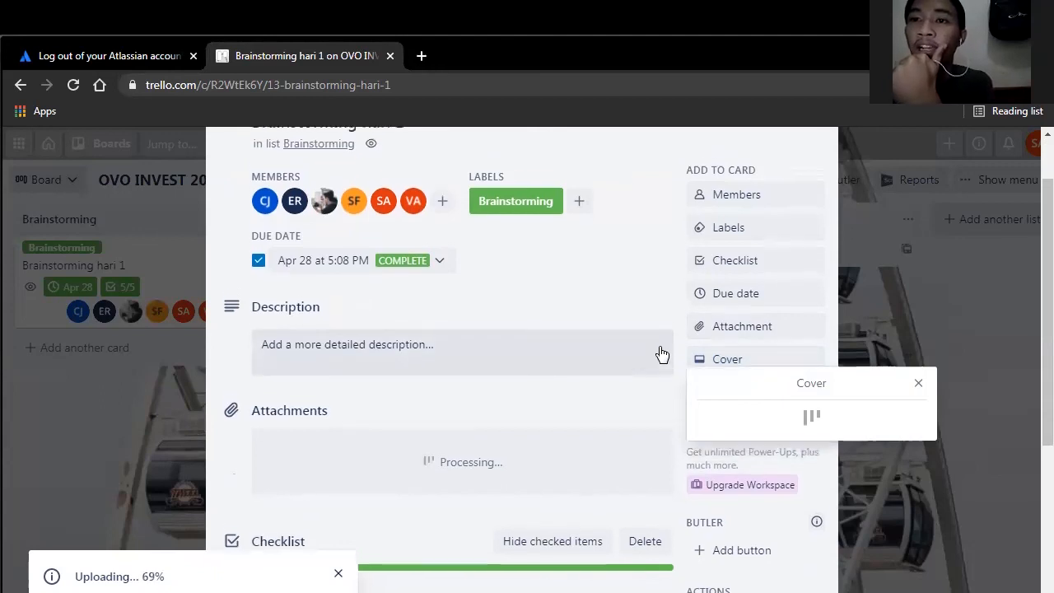
pyautogui.scroll(-1, 664, 355)
pyautogui.scroll(-1, 664, 354)
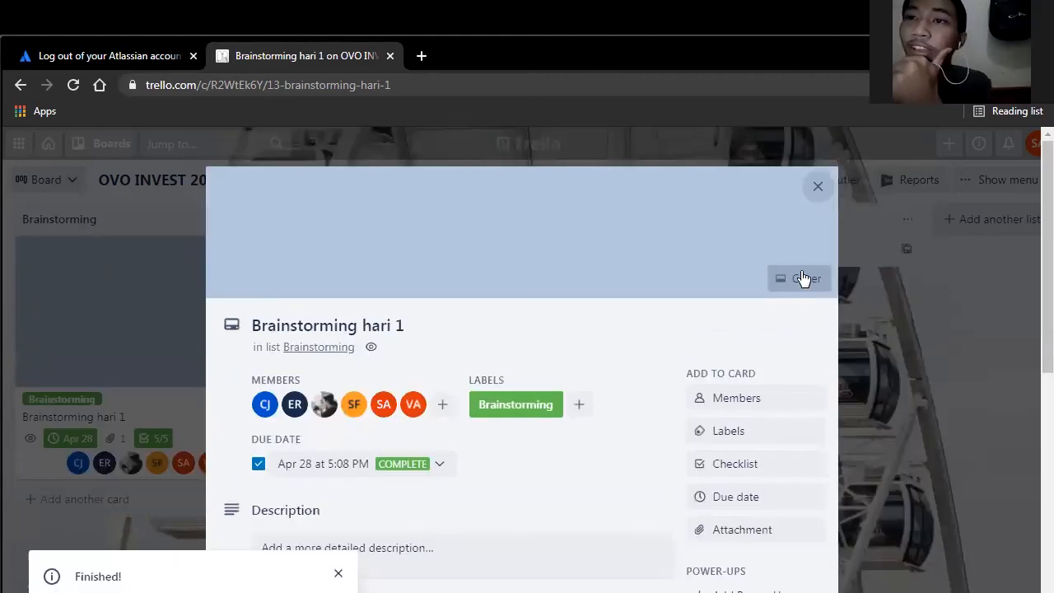
pyautogui.click(799, 279)
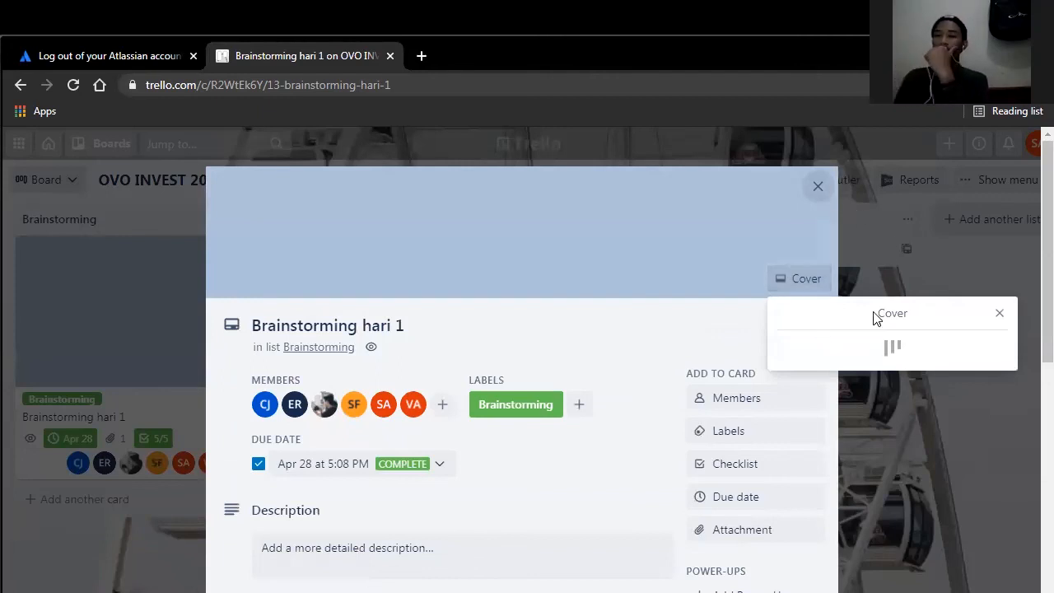
pyautogui.click(819, 188)
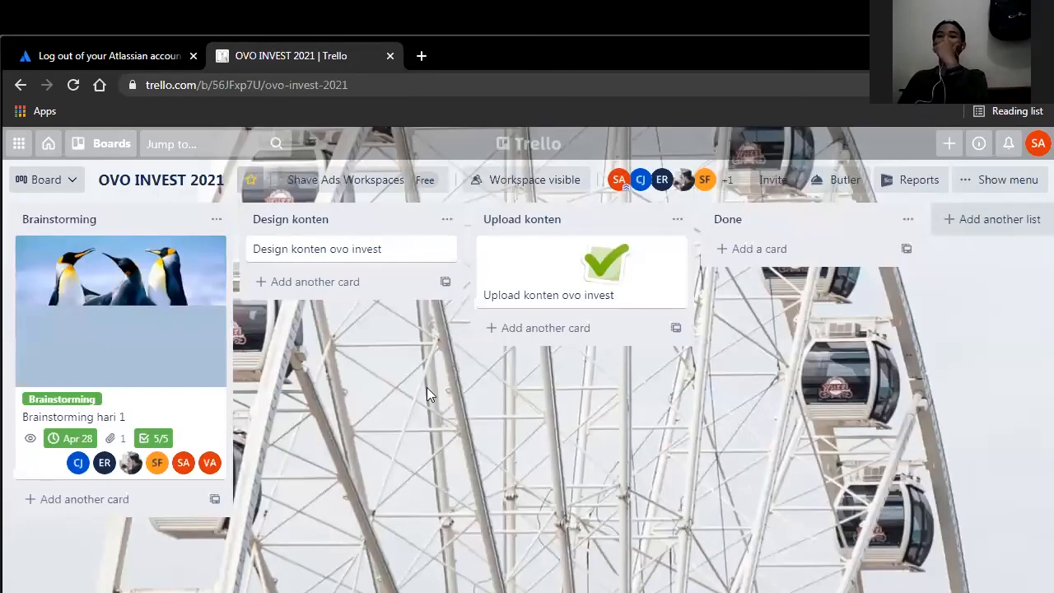